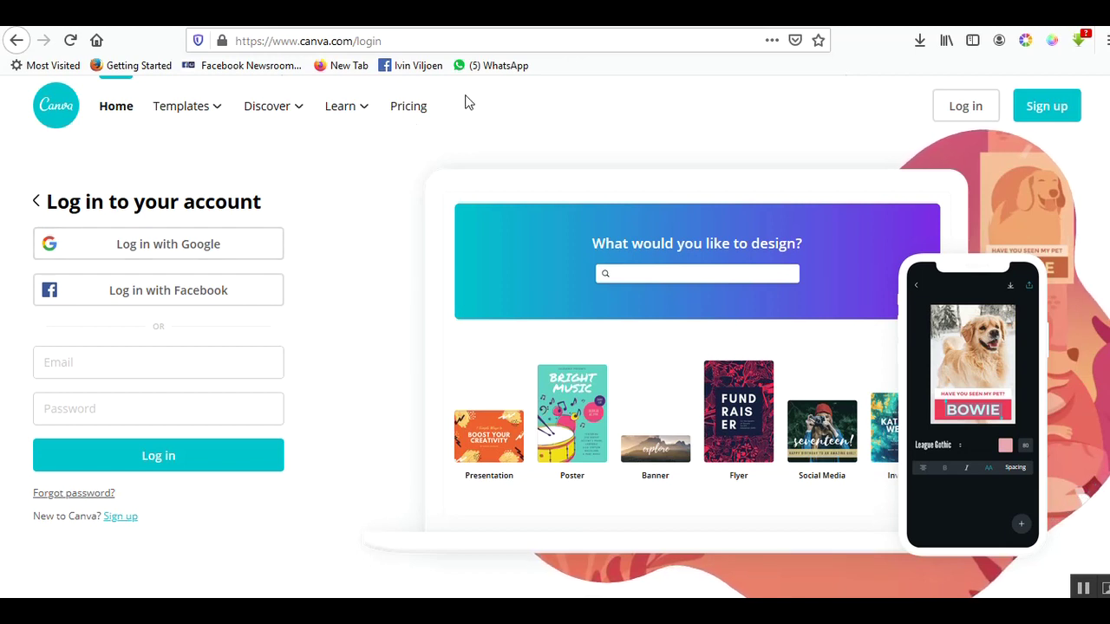
- In a new tab, search Google for 'roaylty free images'
drag(354, 41, 223, 38)
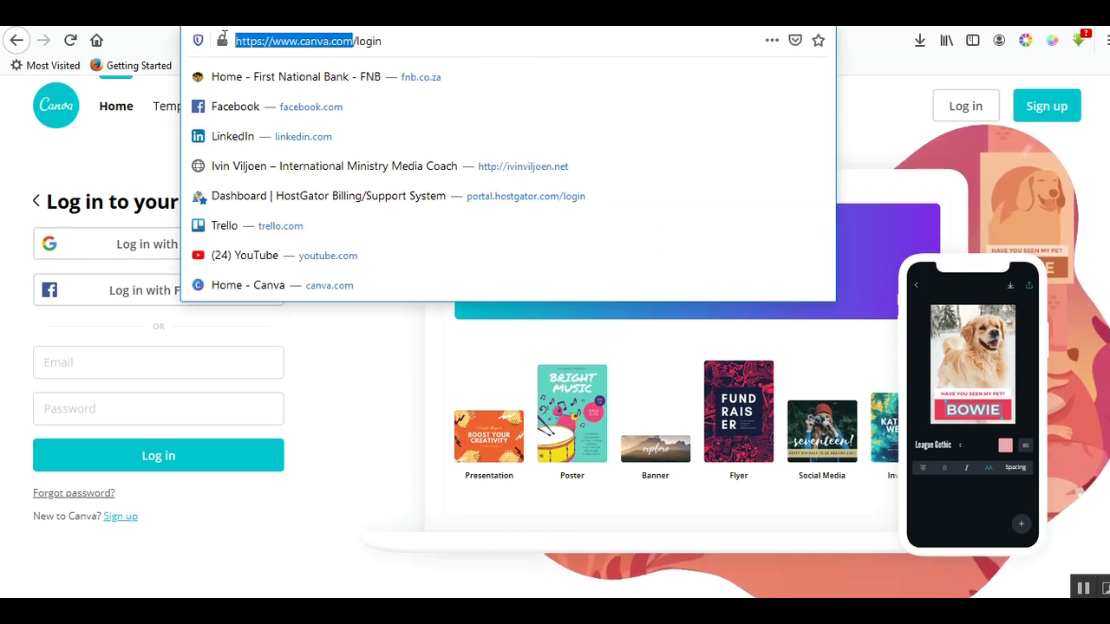
click(2, 293)
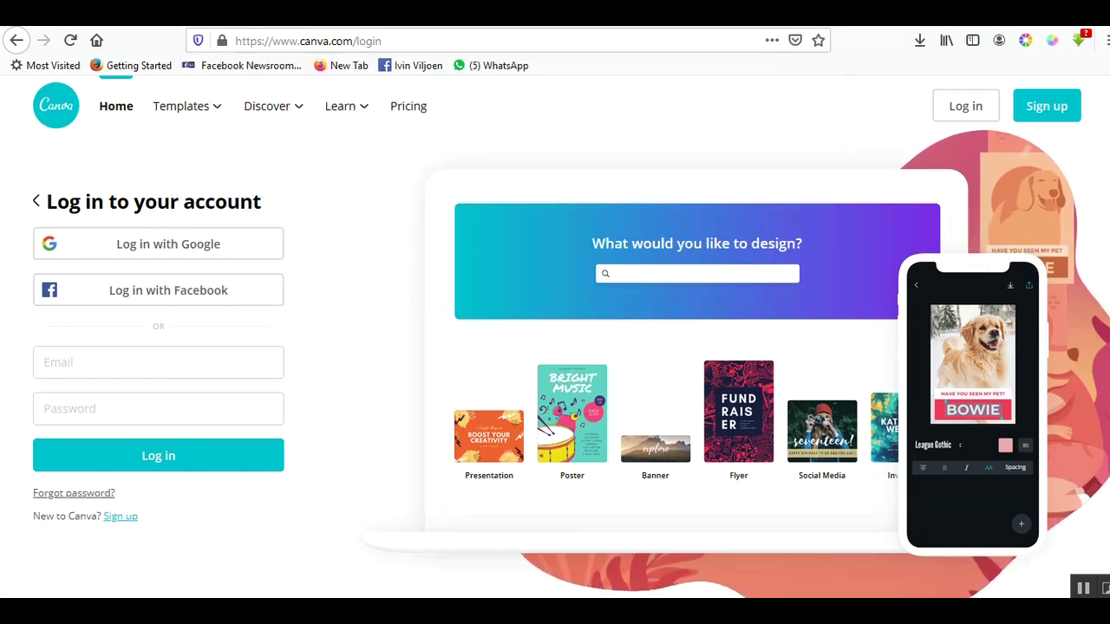
key(ctrl+t)
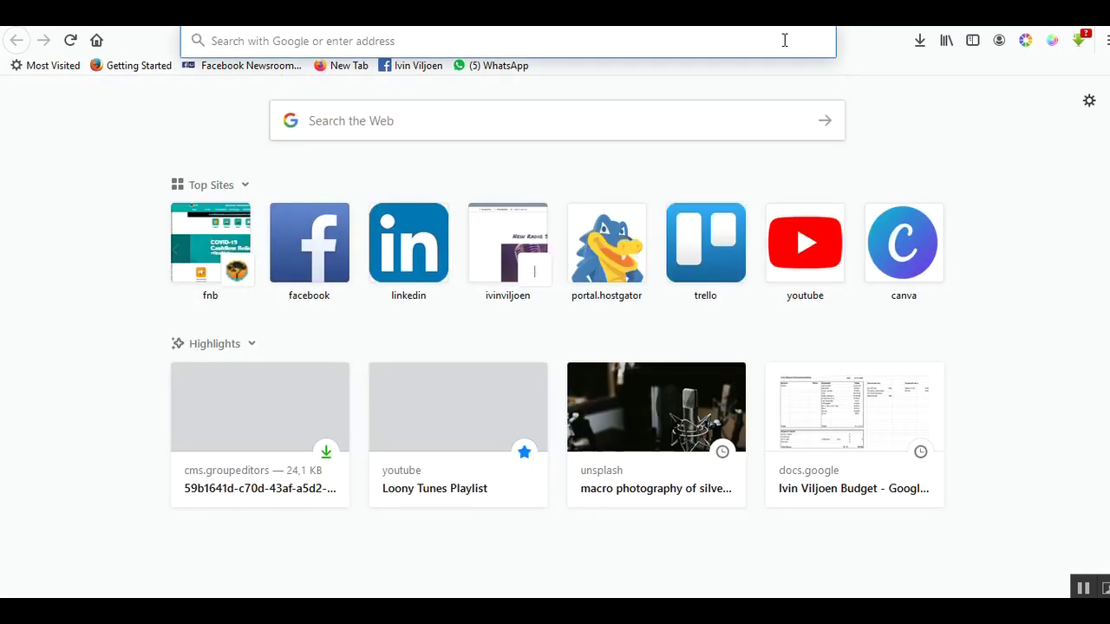
click(784, 40)
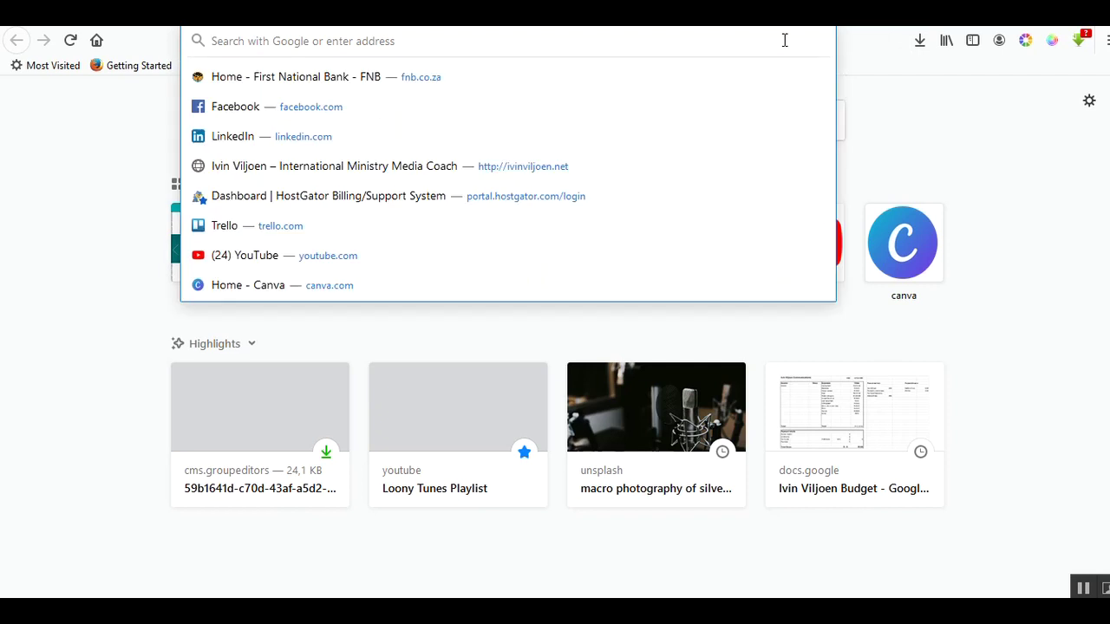
text(free)
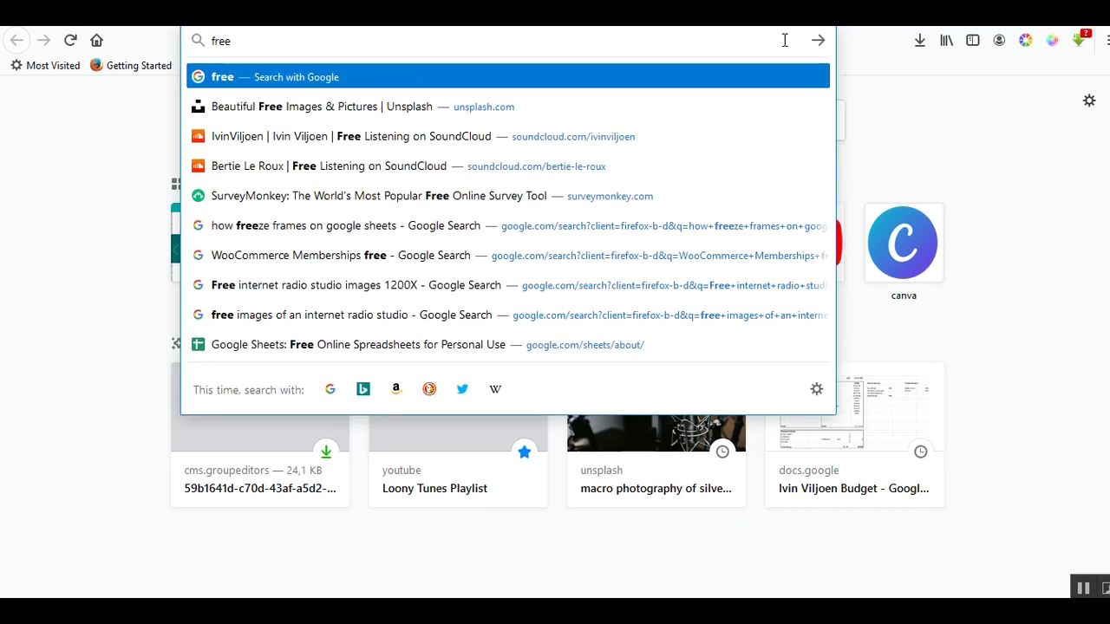
key(BackSpace)
key(BackSpace)
key(BackSpace)
key(BackSpace)
key(BackSpace)
text(ro)
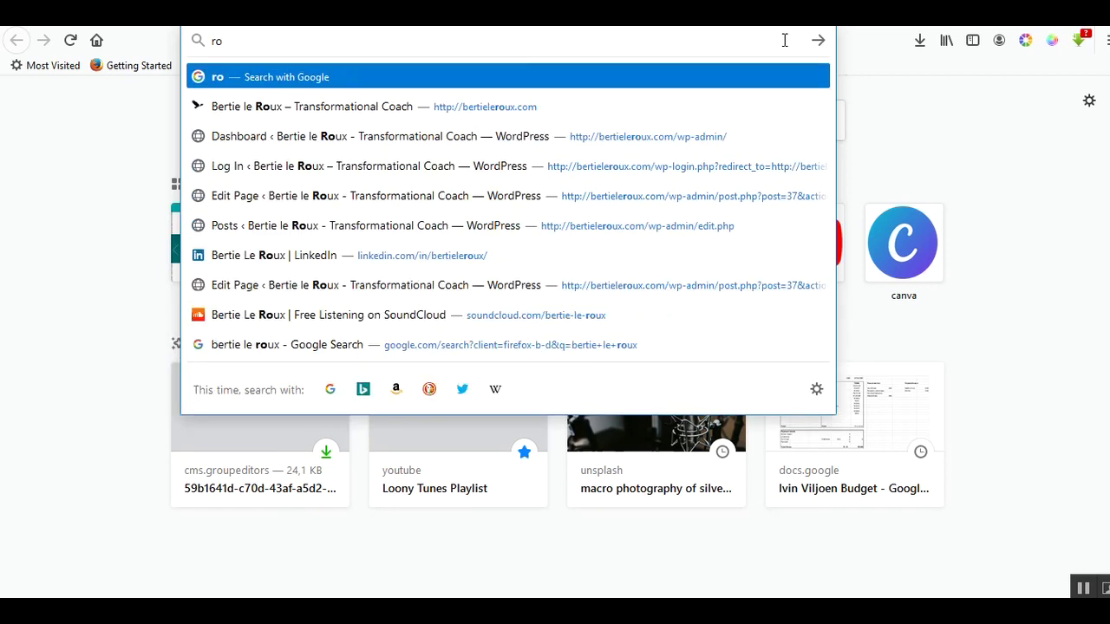
text(aylty free )
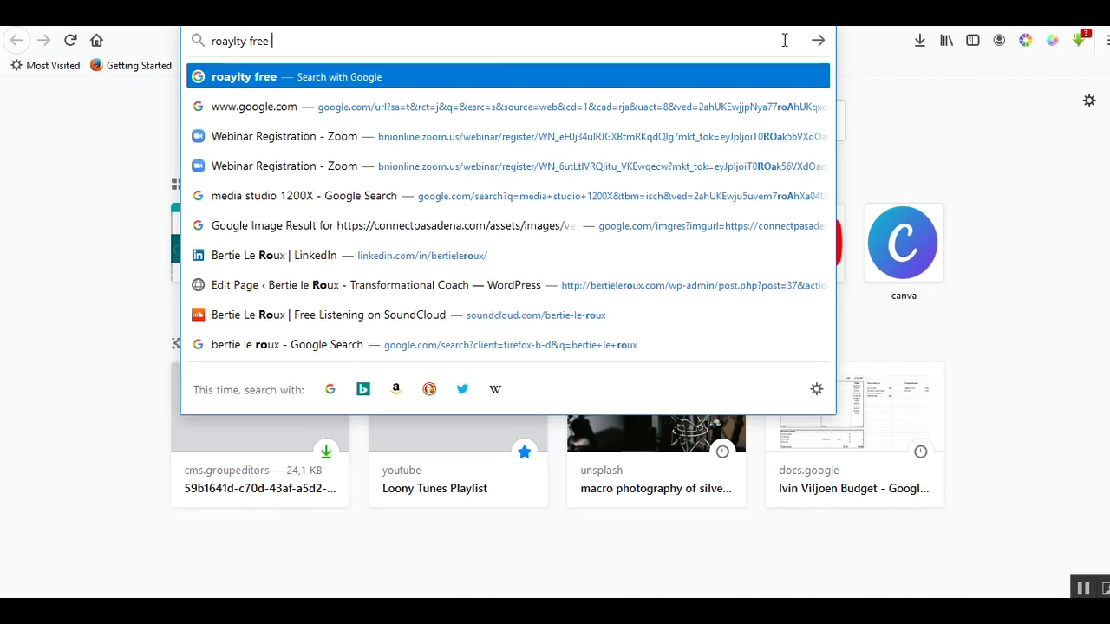
text(images)
key(Return)
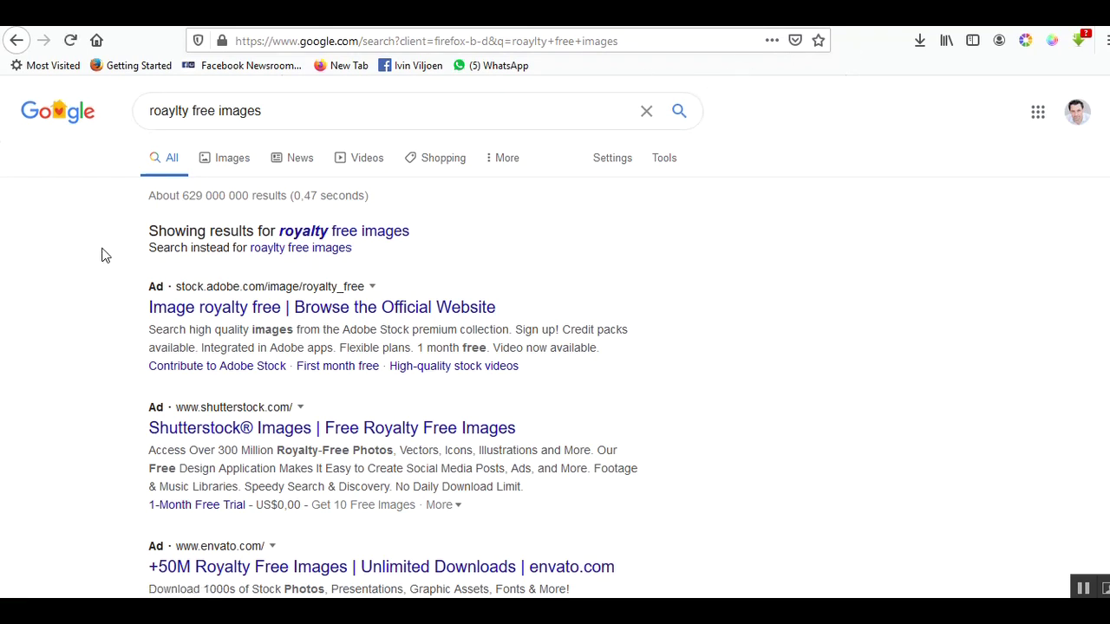
- Scroll through the results listing Pixabay, Unsplash, Pexels, FreeImages and Shutterstock
scroll(62, 417, down, 5)
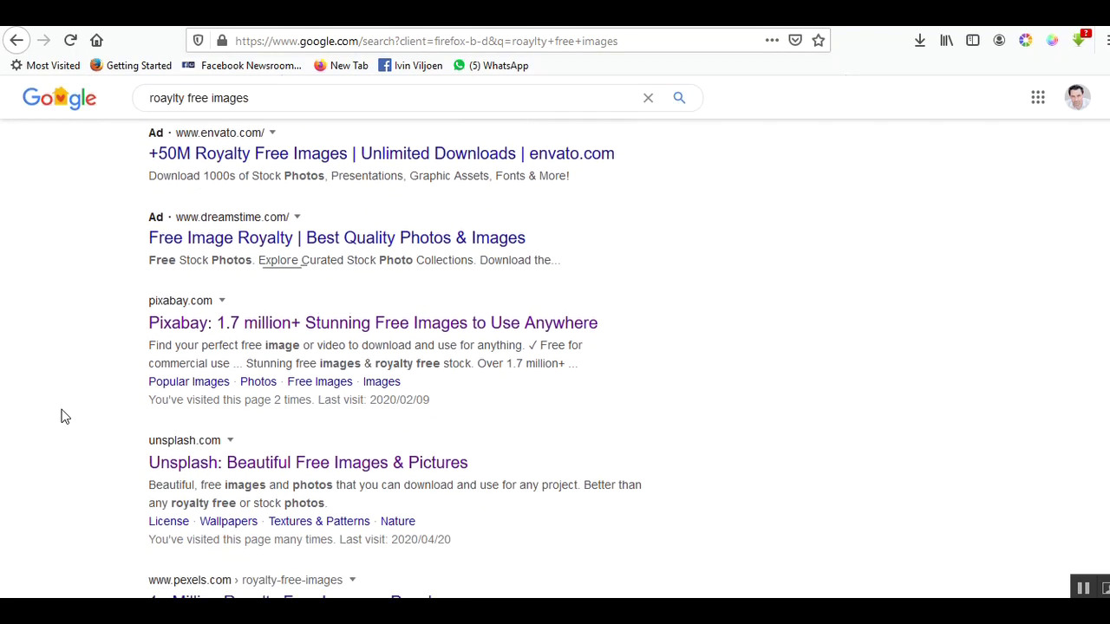
scroll(123, 423, down, 2)
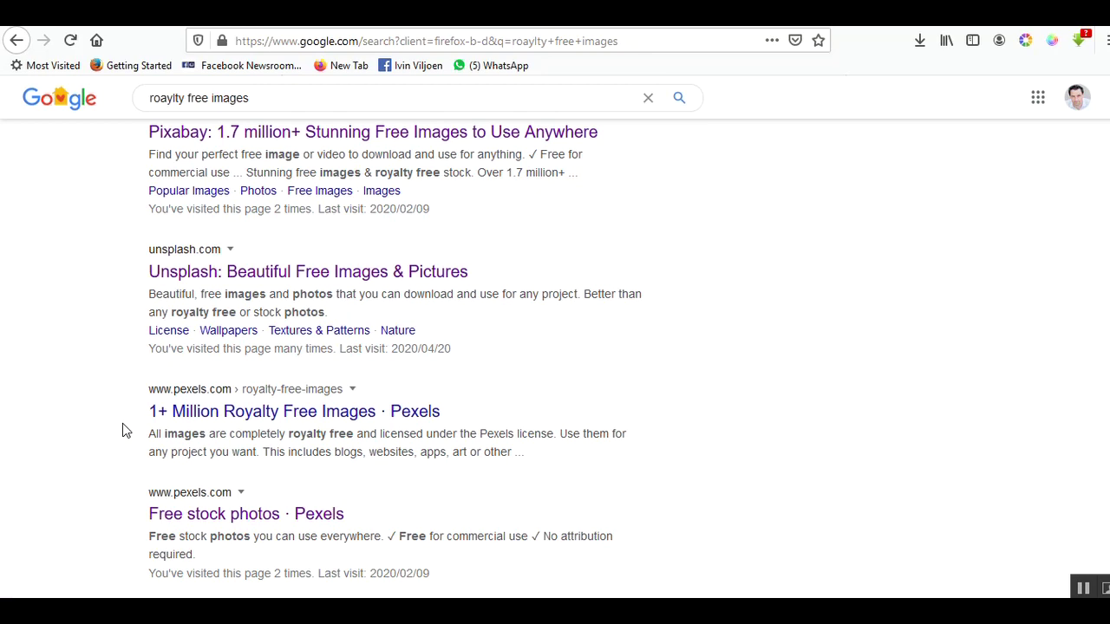
scroll(123, 423, up, 4)
scroll(90, 391, up, 3)
scroll(55, 336, down, 6)
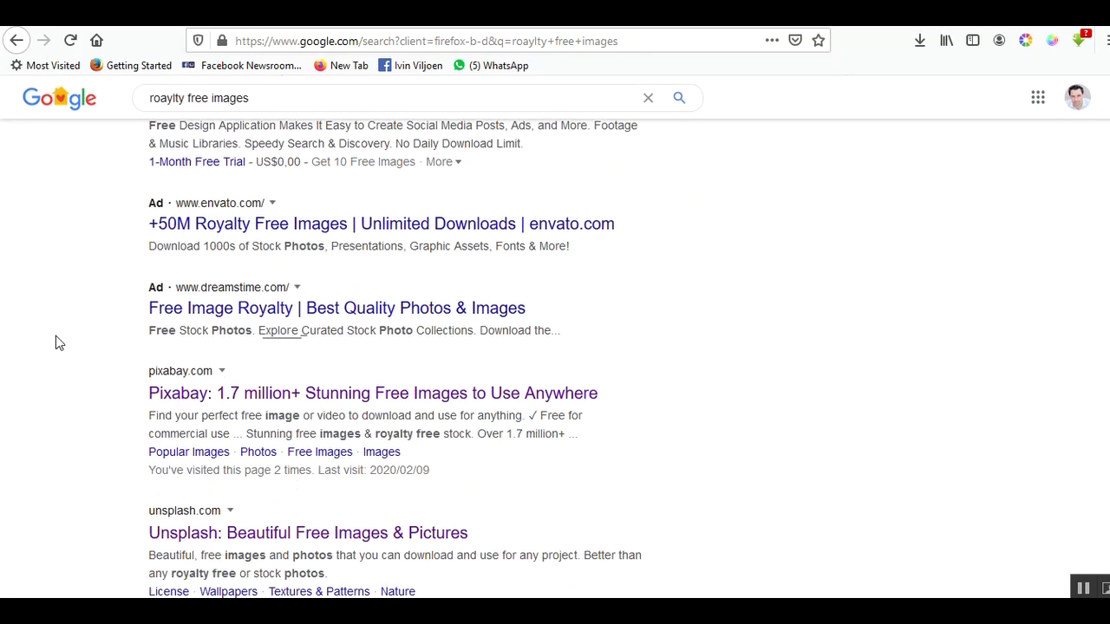
scroll(56, 335, down, 2)
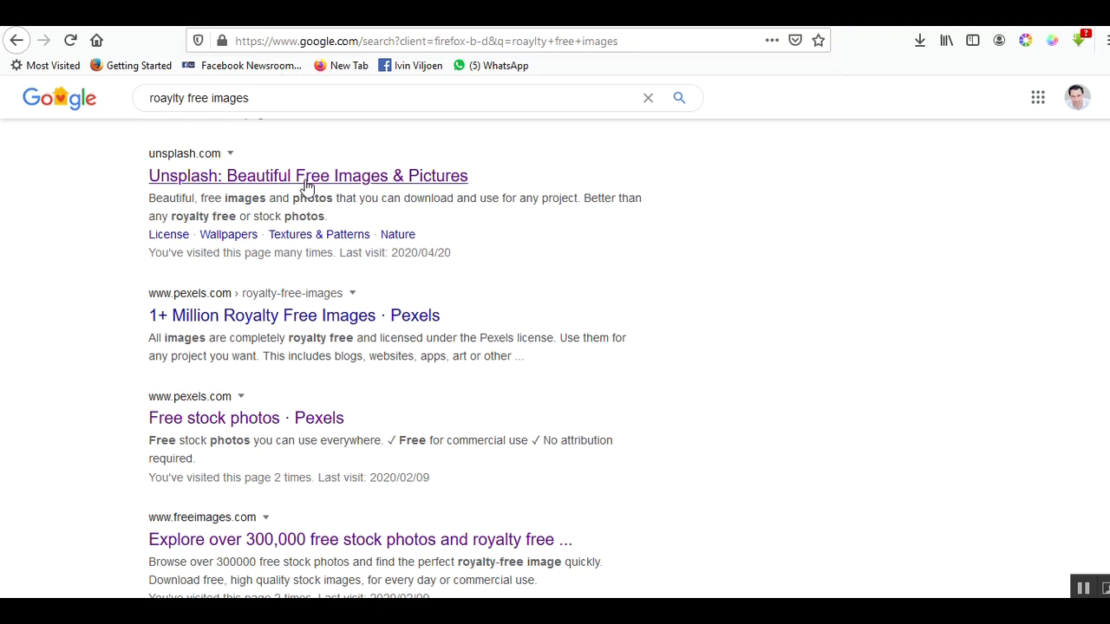
scroll(21, 449, down, 2)
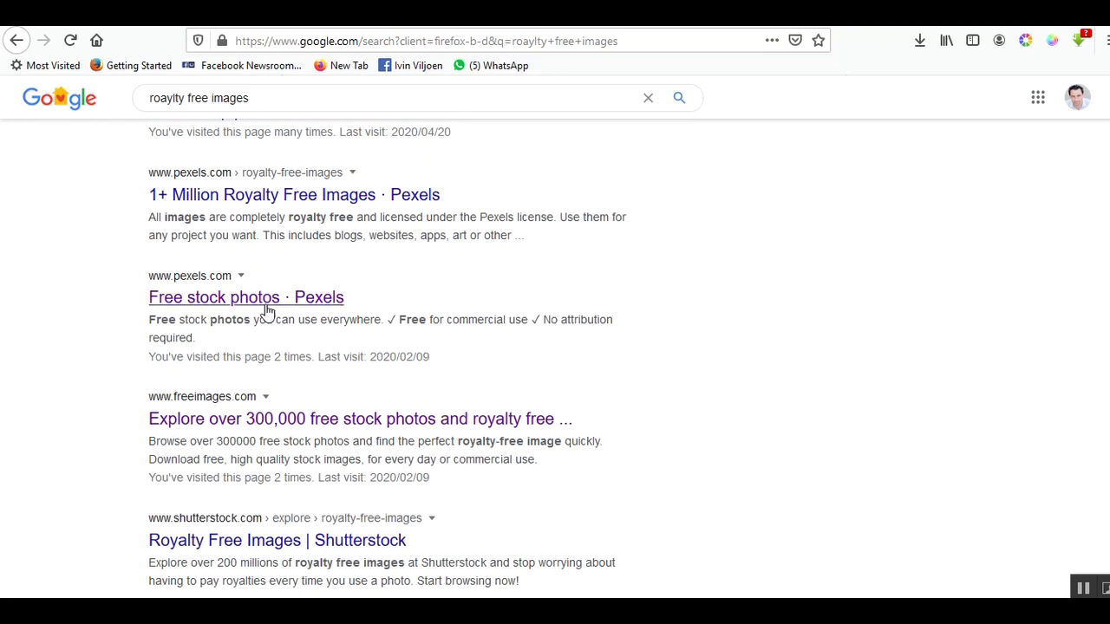
scroll(109, 459, down, 3)
scroll(110, 459, up, 5)
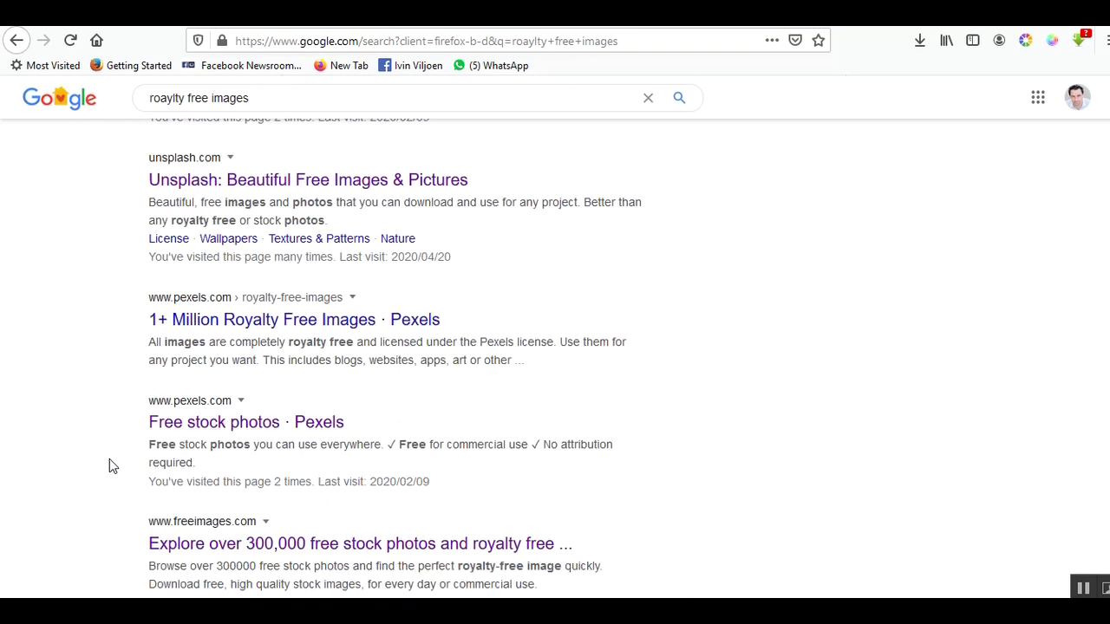
scroll(109, 460, down, 1)
scroll(109, 467, down, 1)
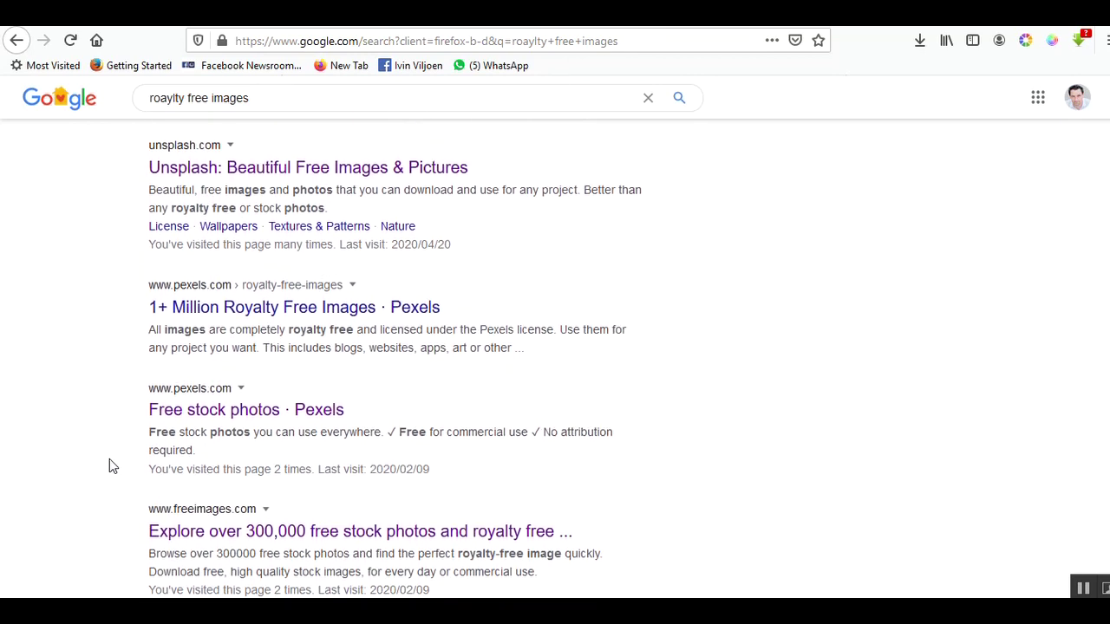
- Open Unsplash from the results and search for 'internet radio' photos
click(385, 172)
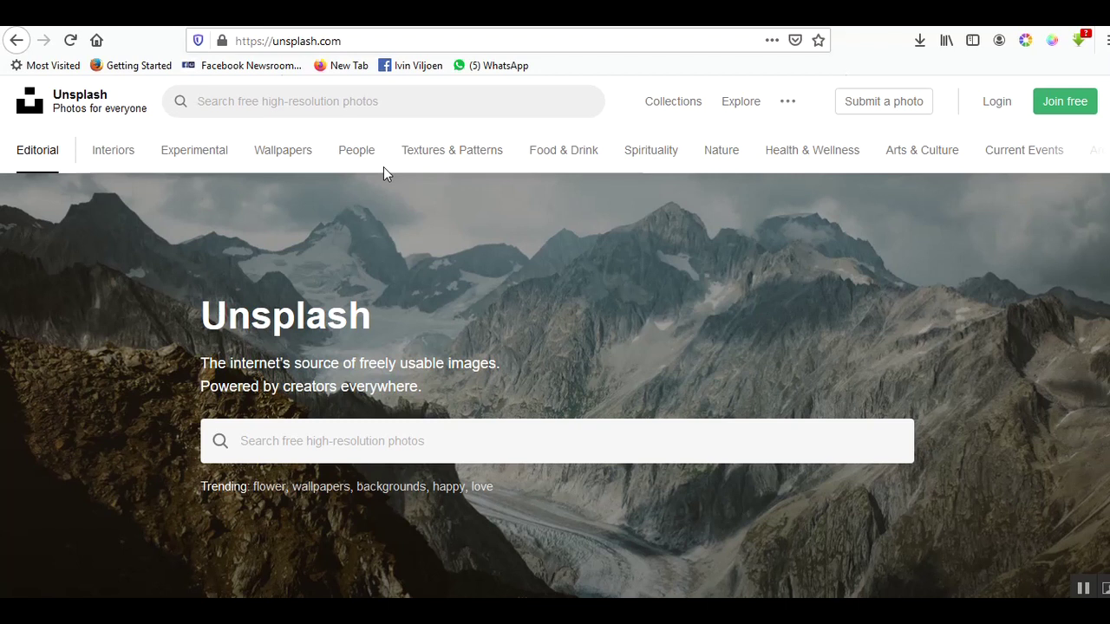
click(319, 452)
text(i)
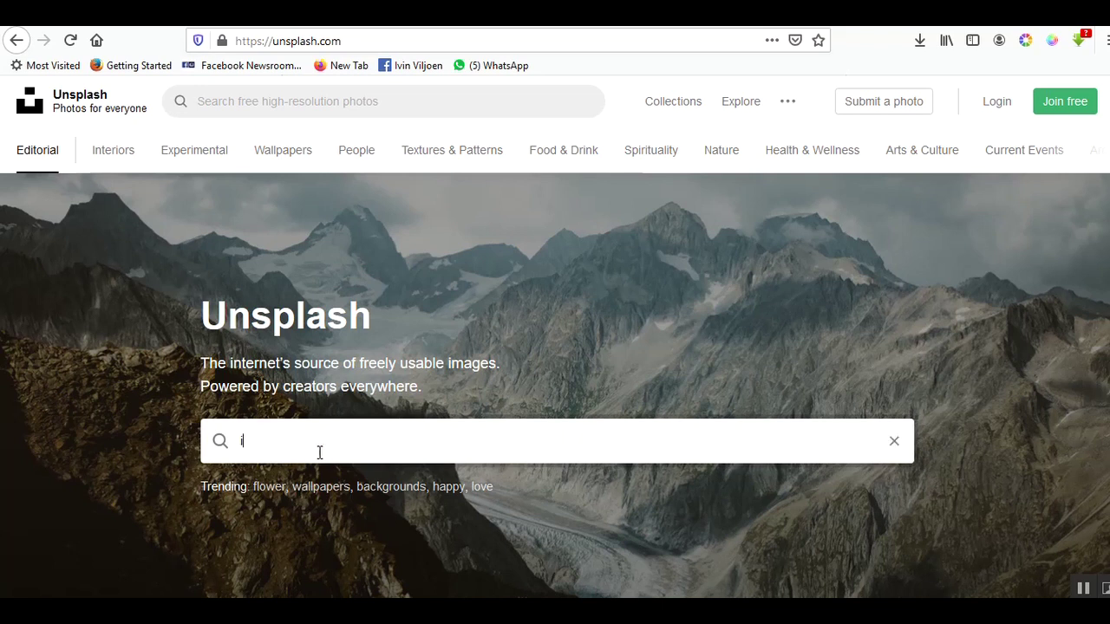
text(nternet  radio)
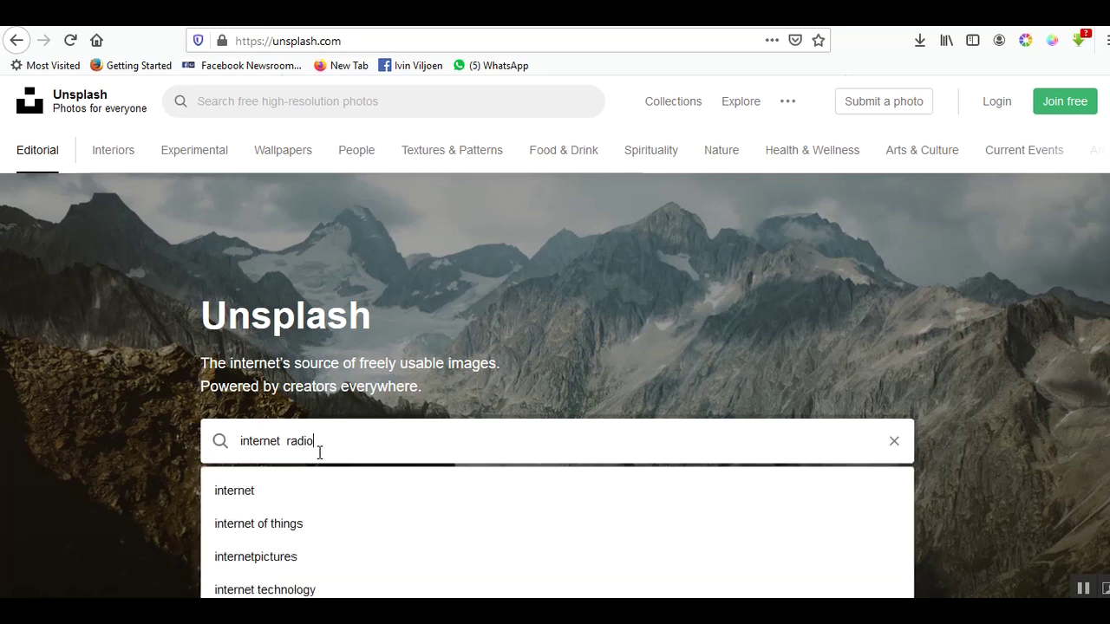
key(Return)
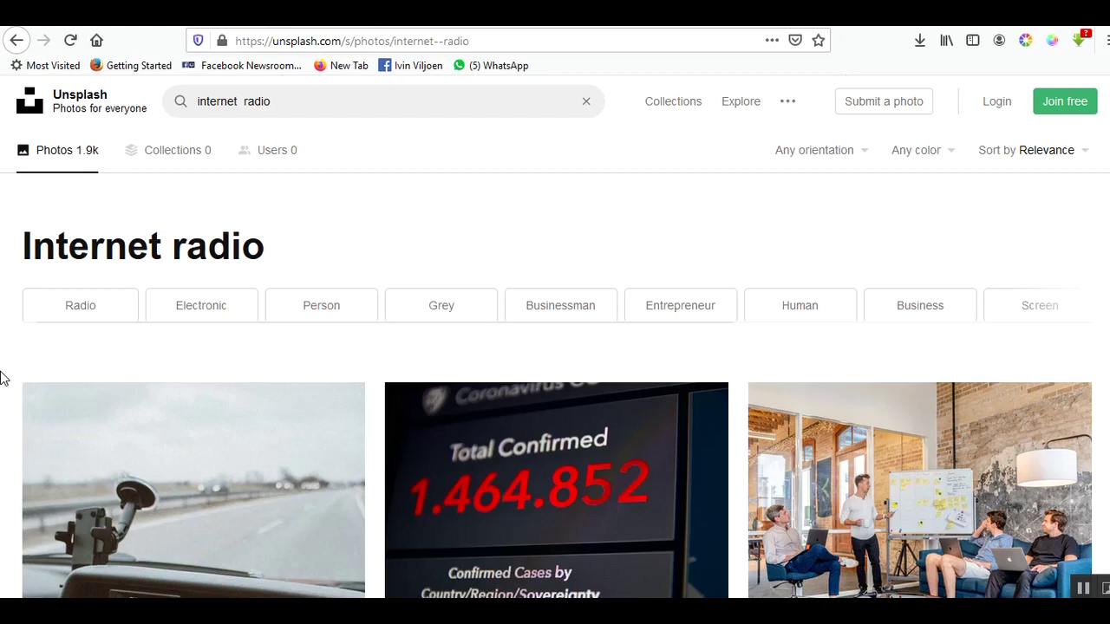
- Scroll through the internet radio photos to find the studio microphone shot
scroll(1, 378, down, 10)
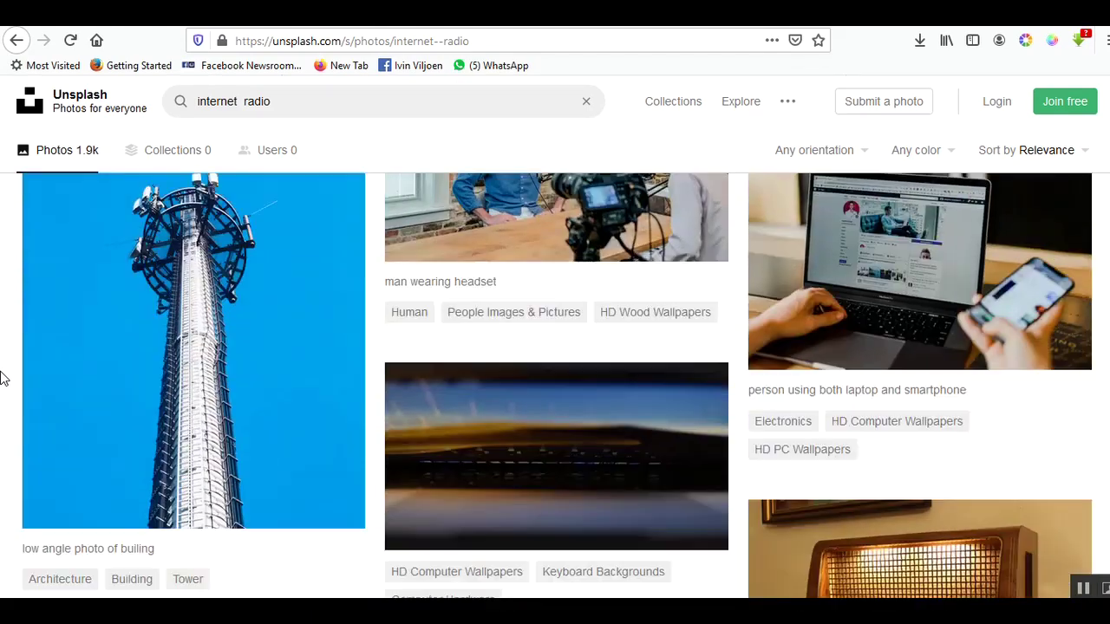
scroll(2, 378, down, 10)
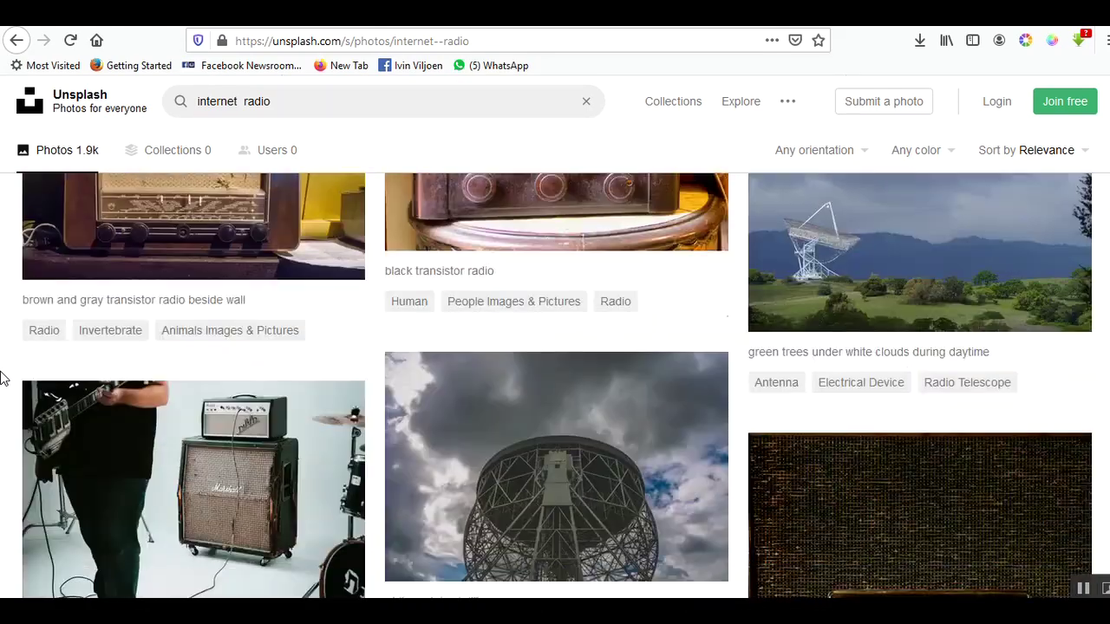
scroll(1, 378, down, 10)
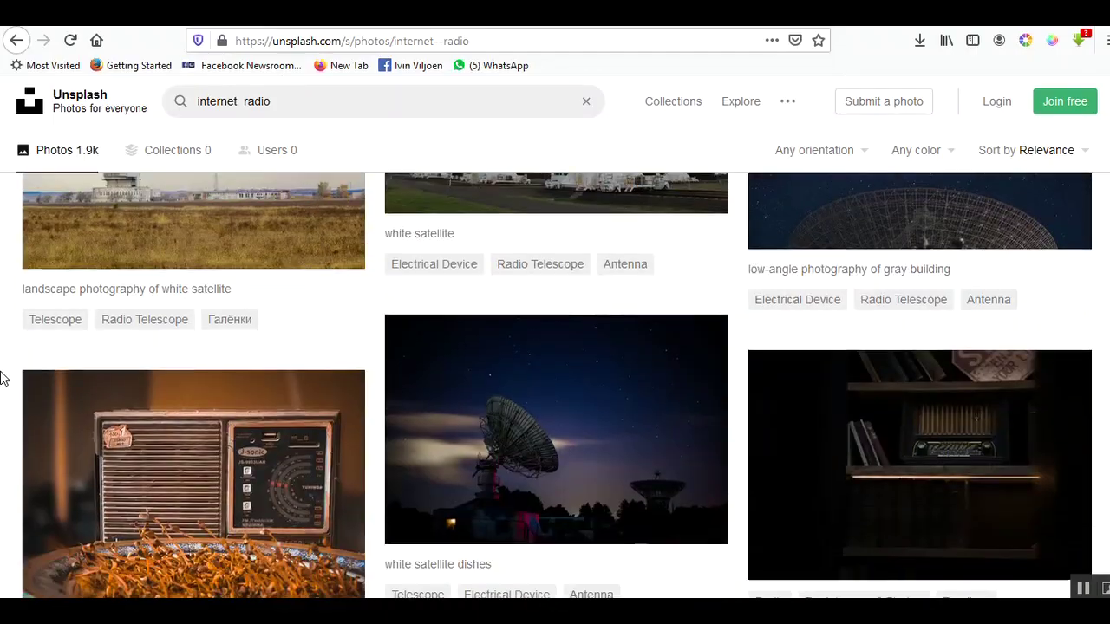
scroll(2, 379, down, 10)
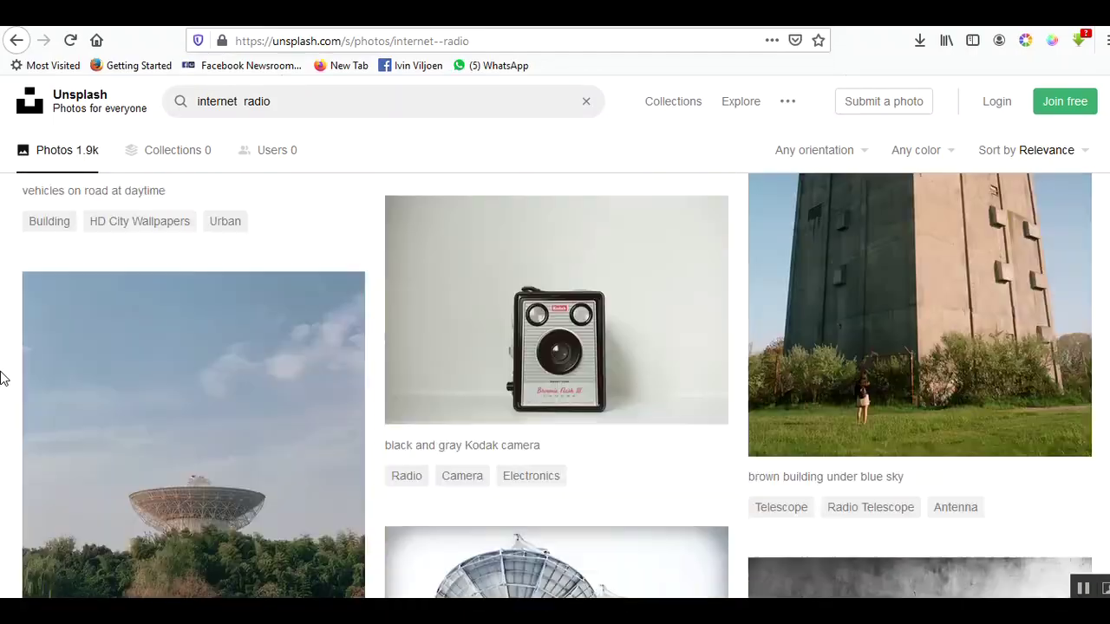
scroll(2, 378, down, 5)
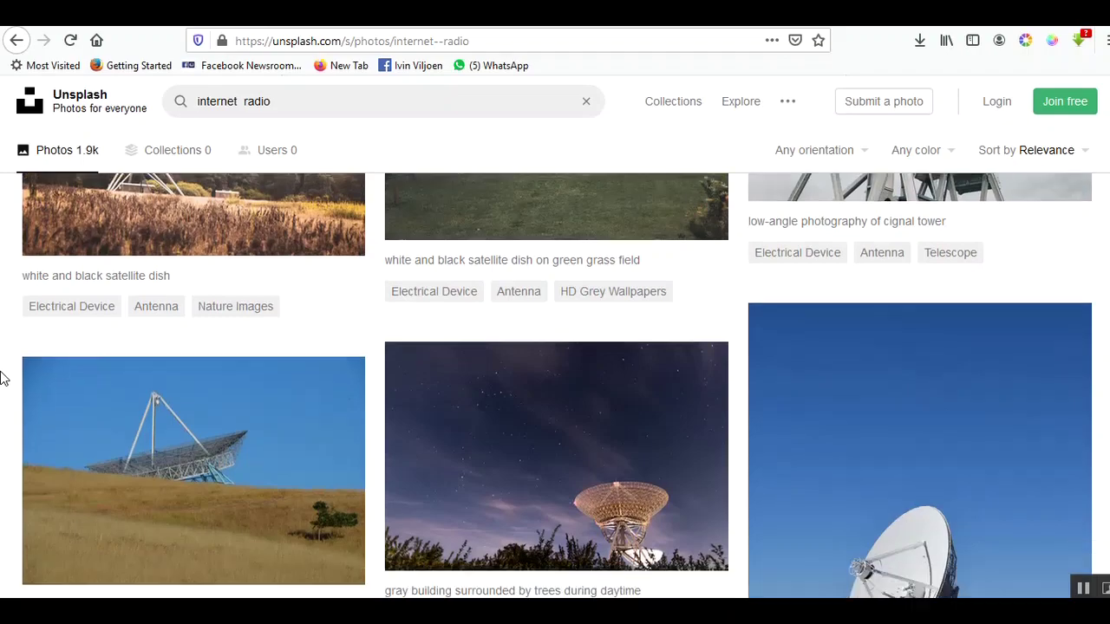
scroll(2, 378, down, 3)
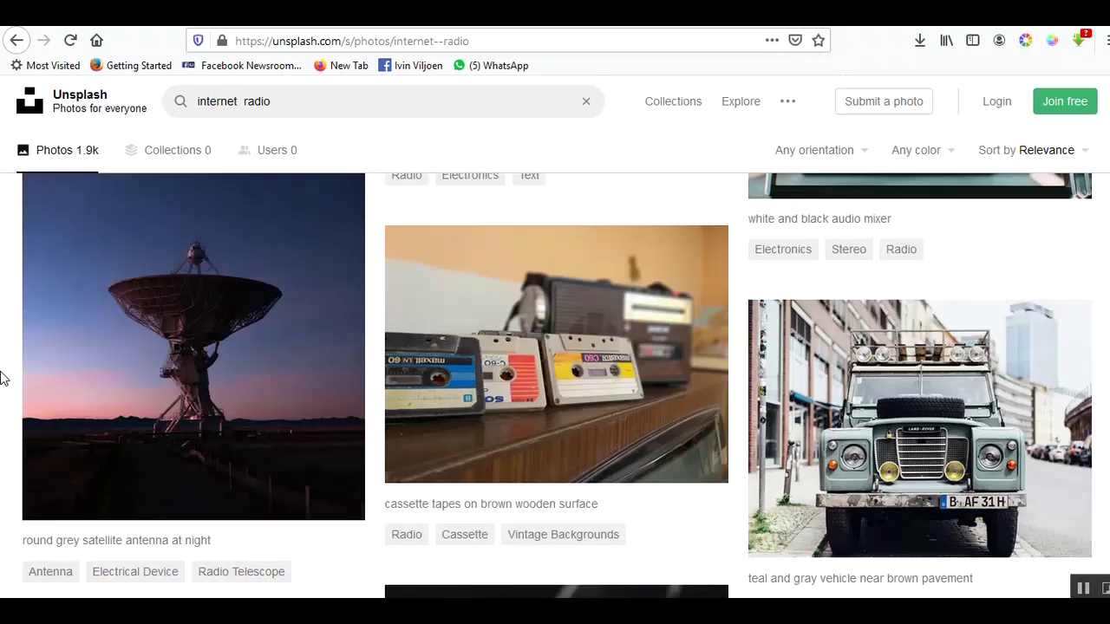
scroll(2, 378, down, 15)
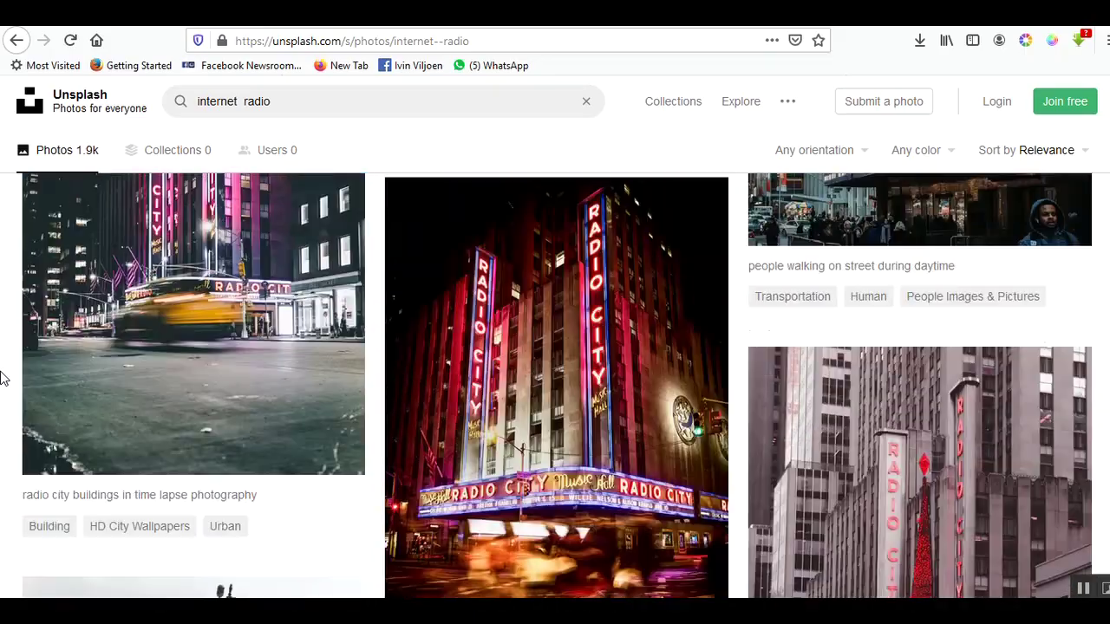
scroll(2, 382, down, 15)
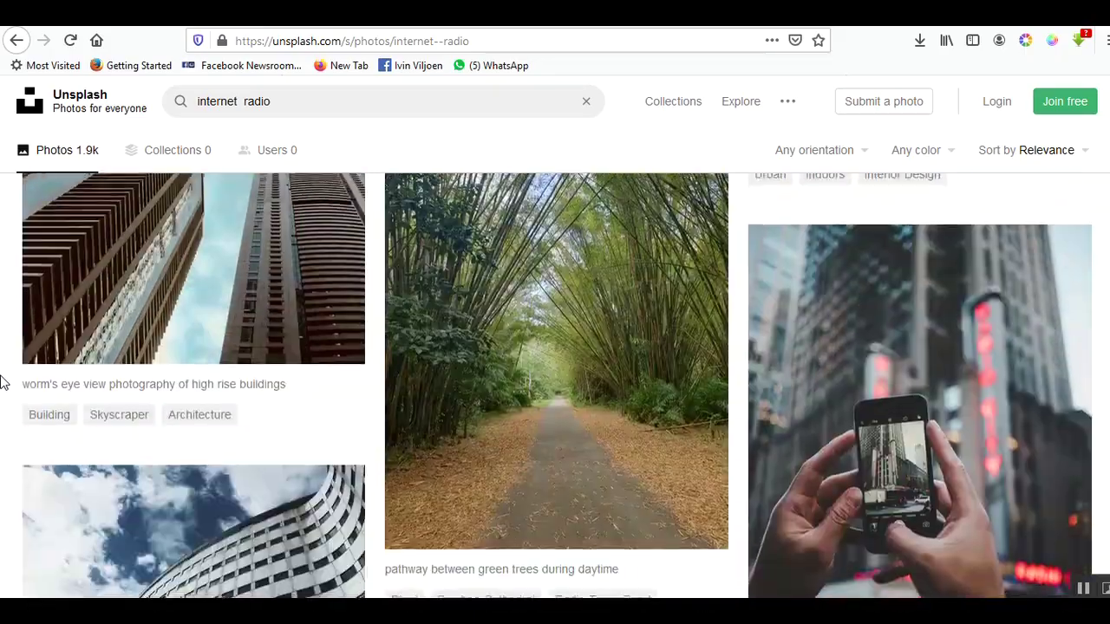
scroll(2, 381, down, 15)
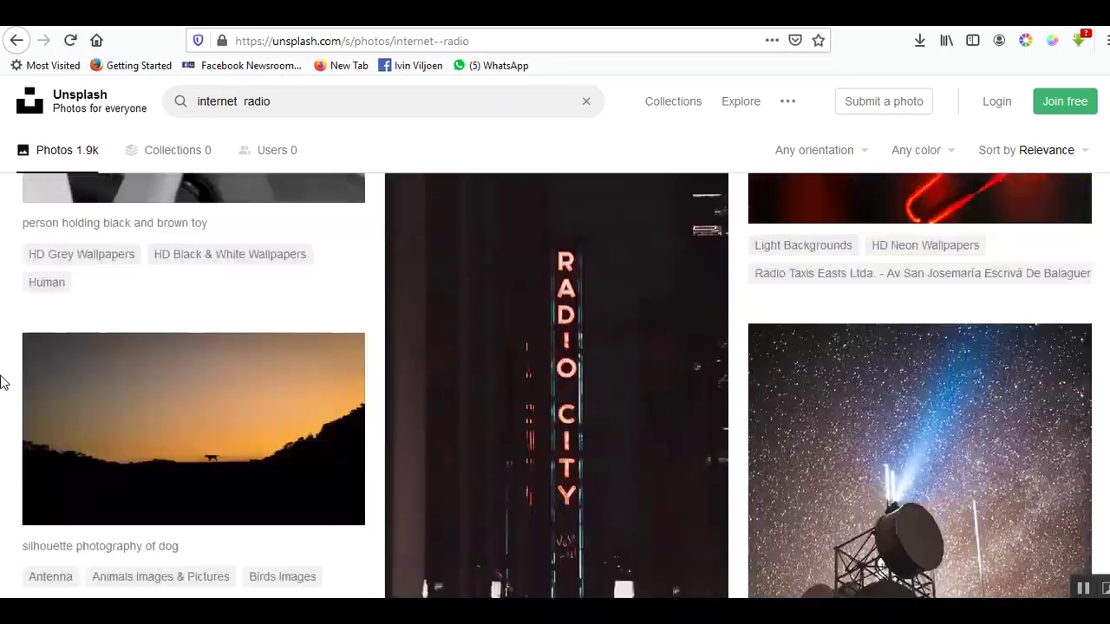
scroll(2, 381, up, 5)
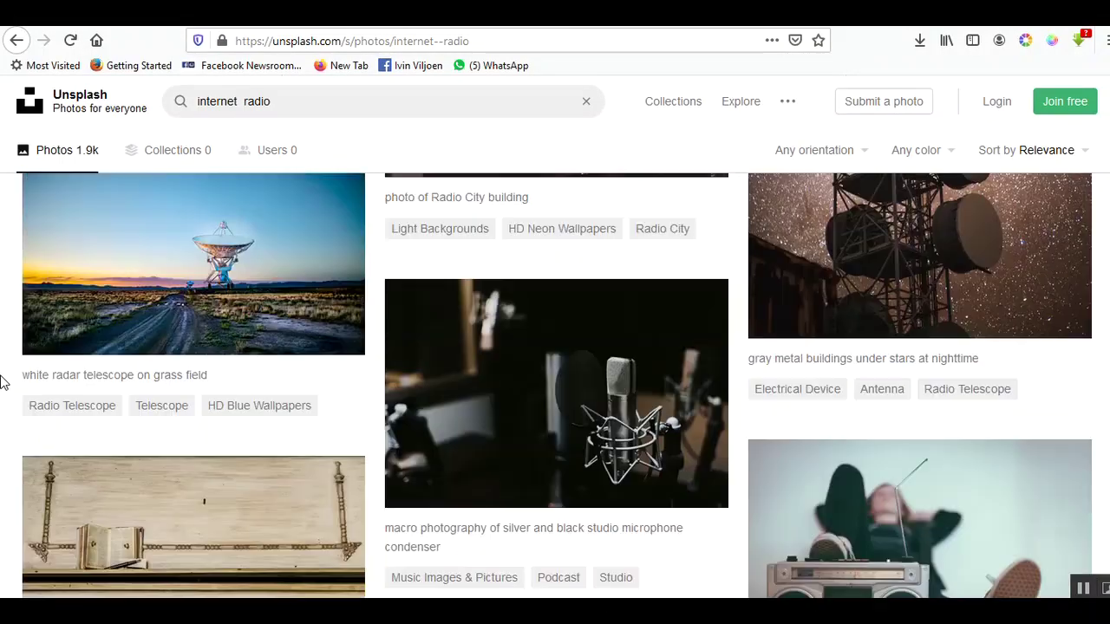
- Download the Unsplash studio microphone photo, then log in to Canva with Facebook
click(512, 309)
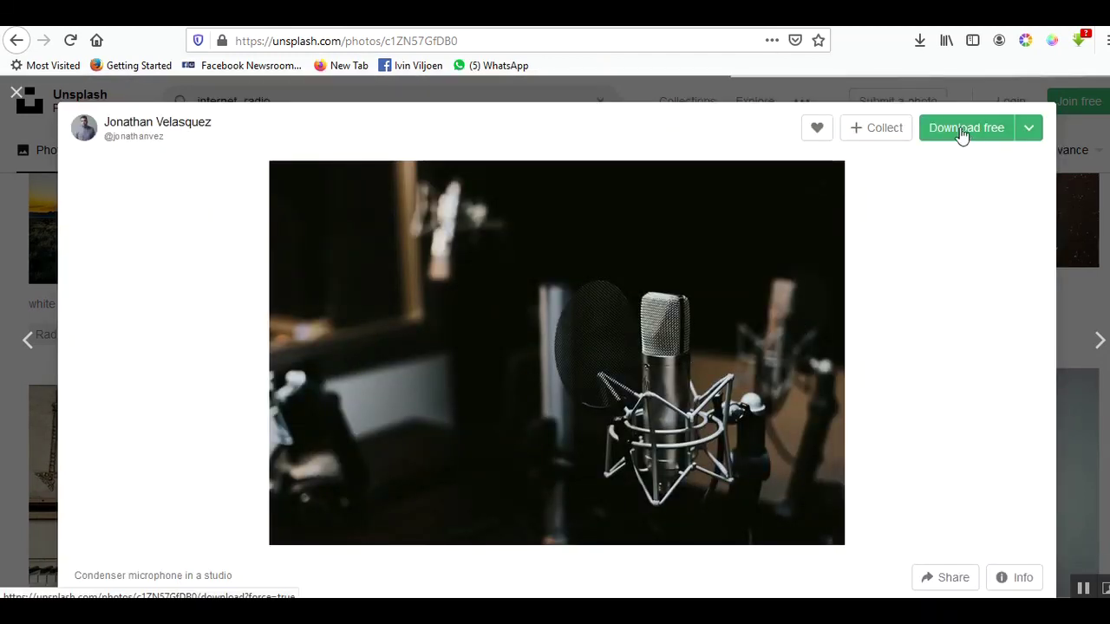
click(961, 134)
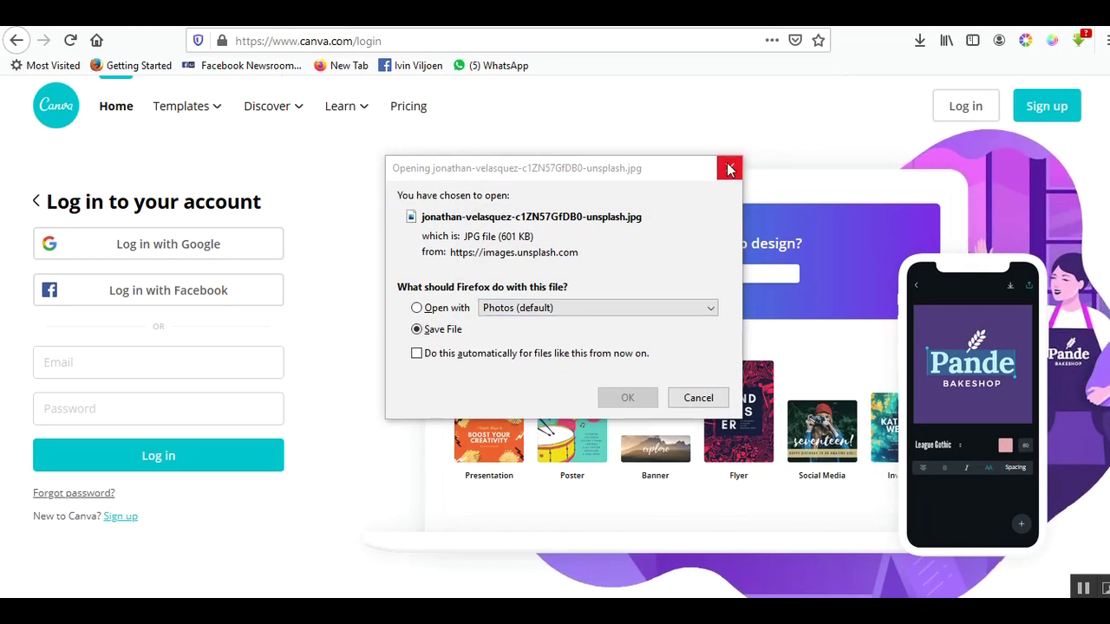
click(729, 168)
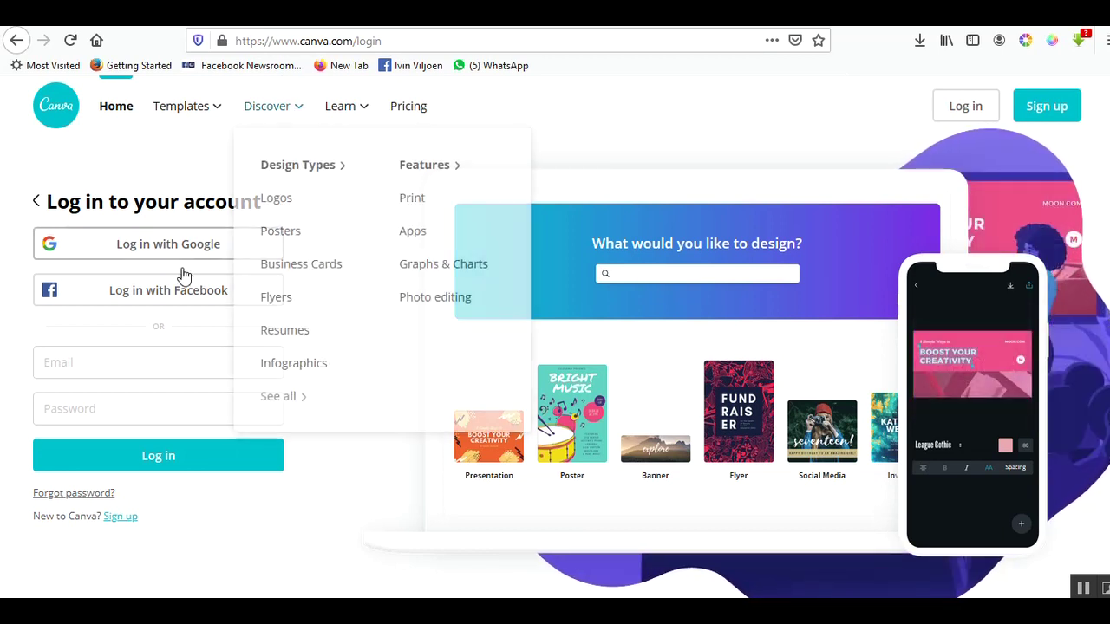
click(228, 292)
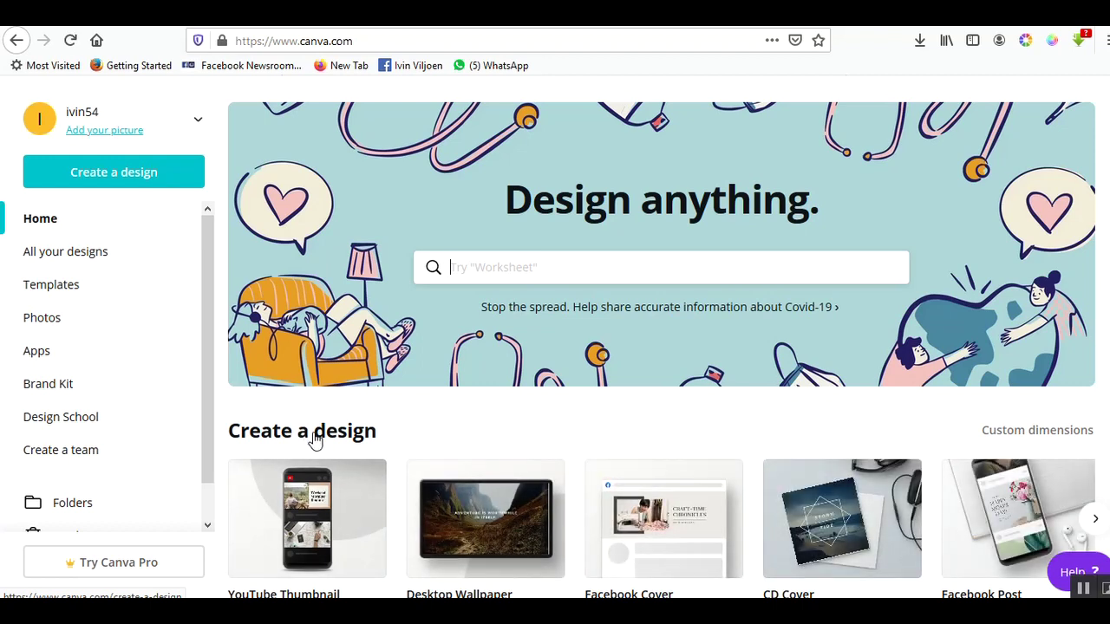
- Search Canva templates for 'facebook banner' and browse to the city 'Living the fast life' cover
click(501, 274)
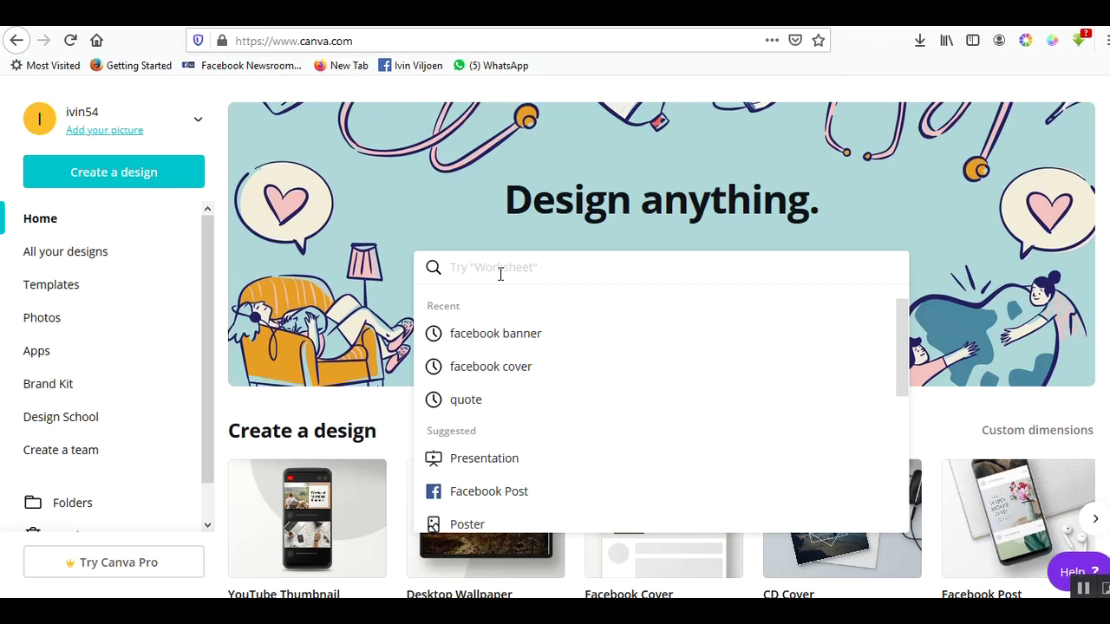
click(498, 334)
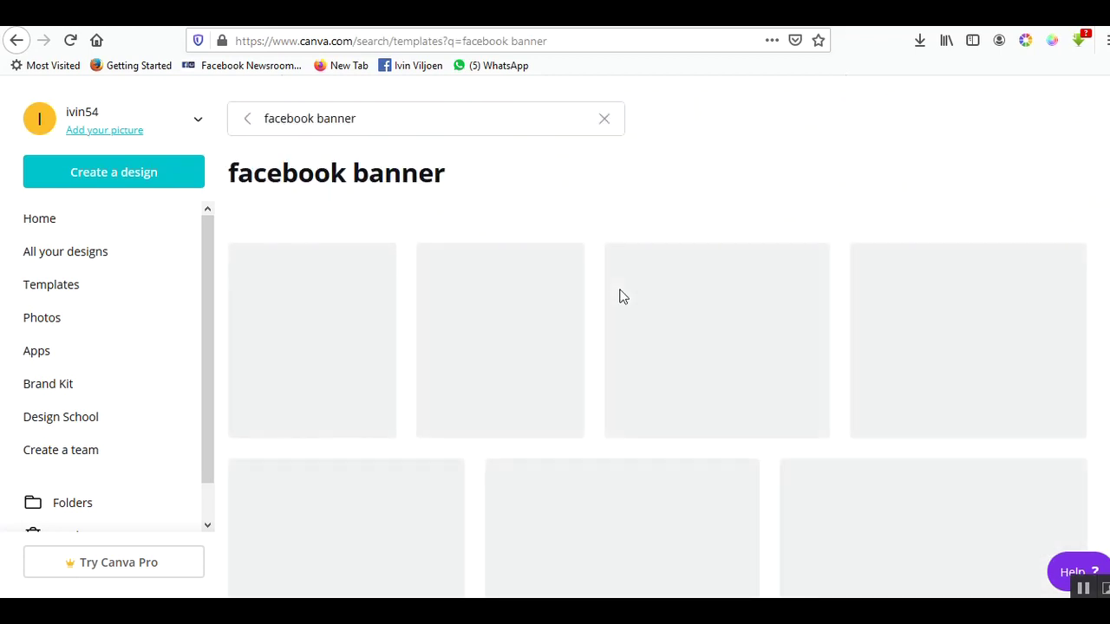
scroll(521, 234, down, 3)
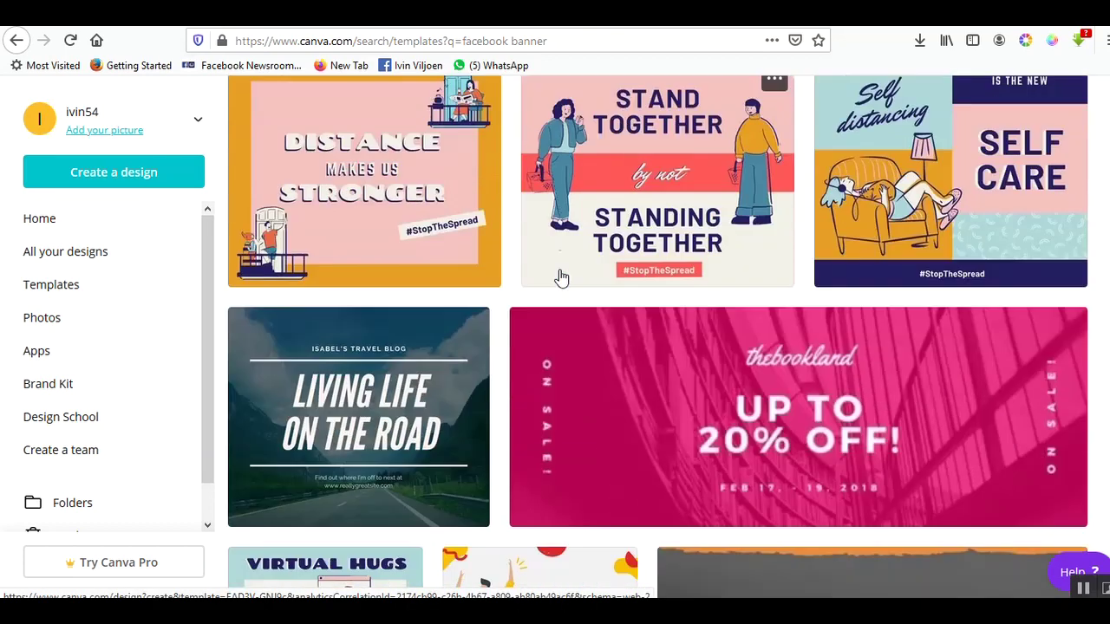
scroll(586, 365, down, 3)
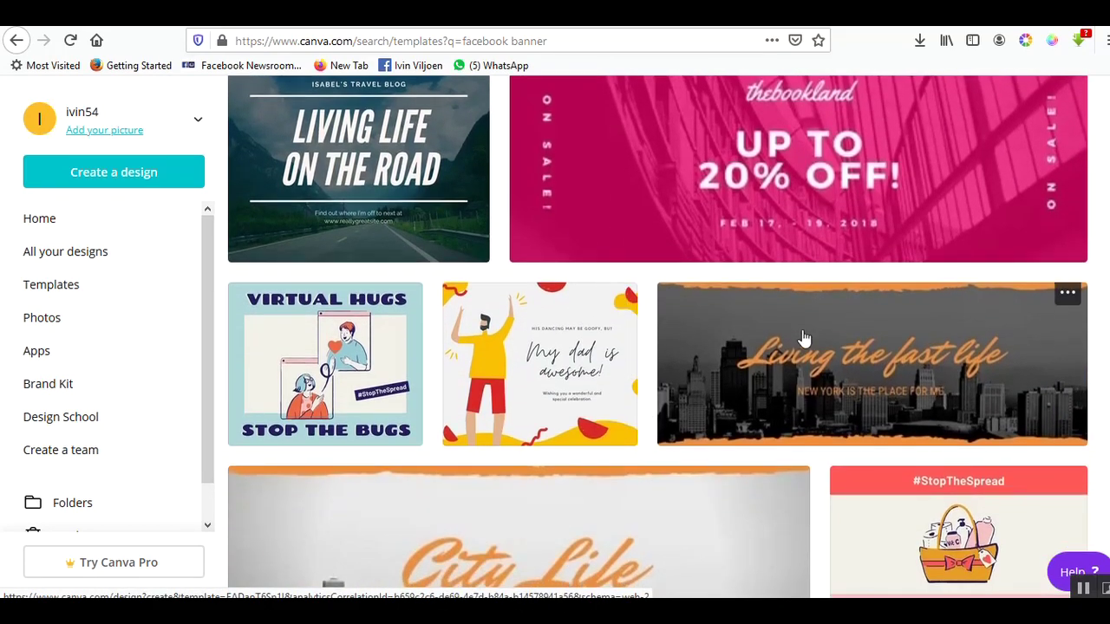
scroll(785, 421, down, 1)
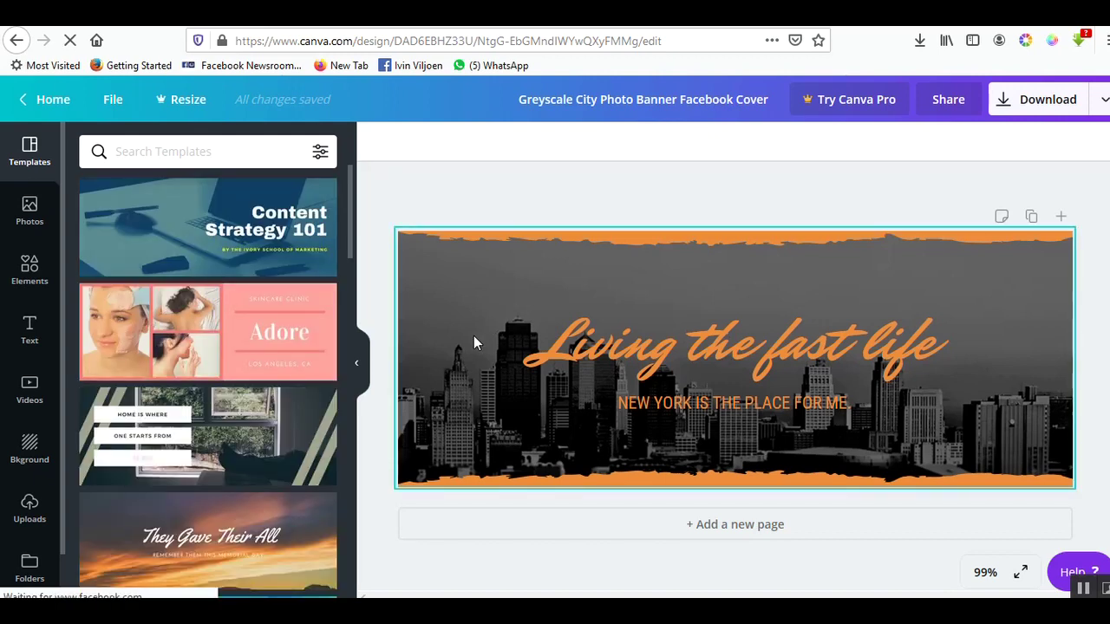
- Upload the microphone photo from Desktop > Rainbow Gospel Radio > Images into Canva Uploads
click(473, 336)
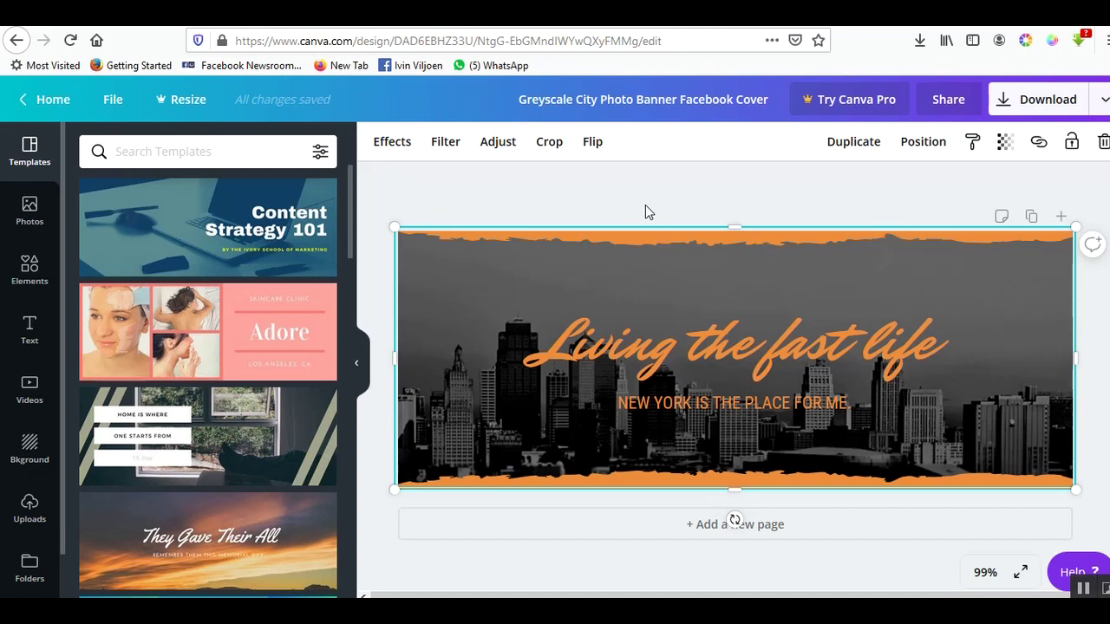
scroll(24, 395, down, 1)
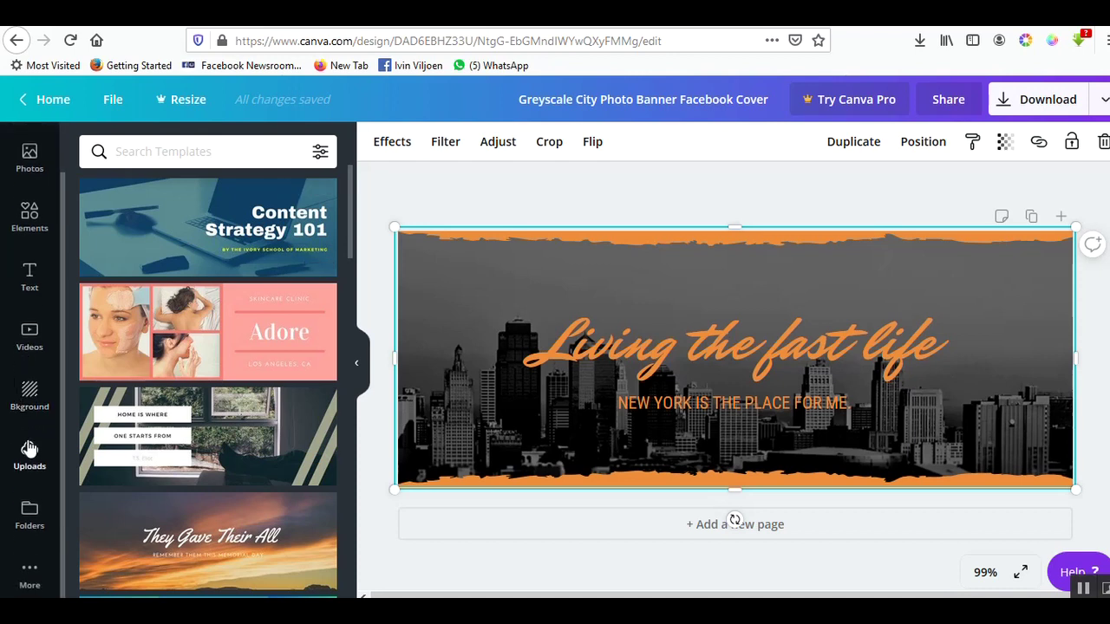
click(30, 455)
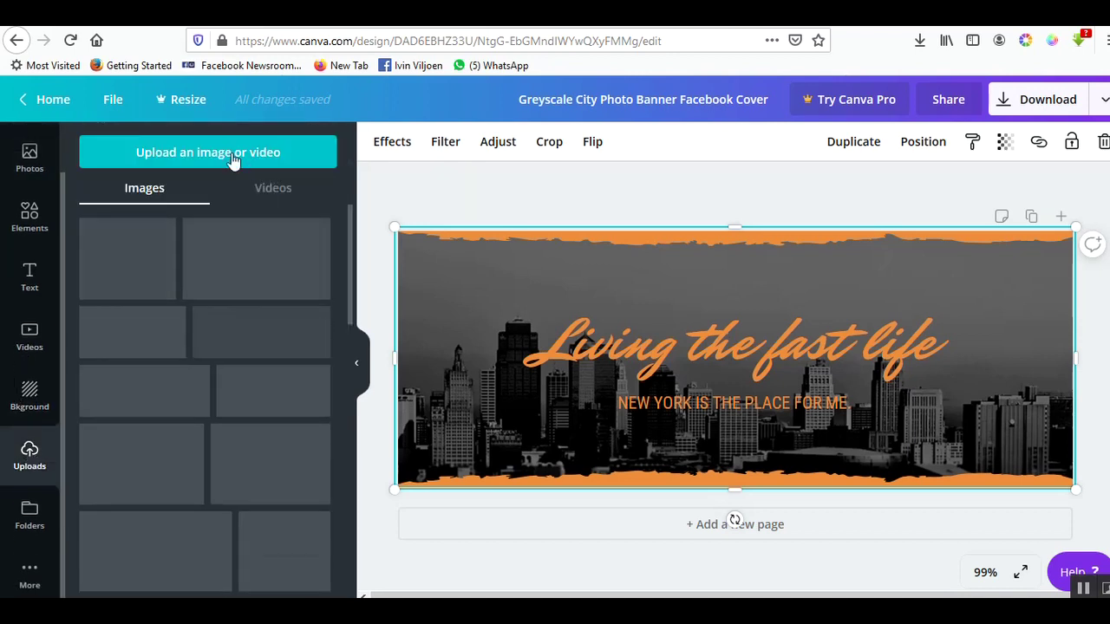
click(223, 155)
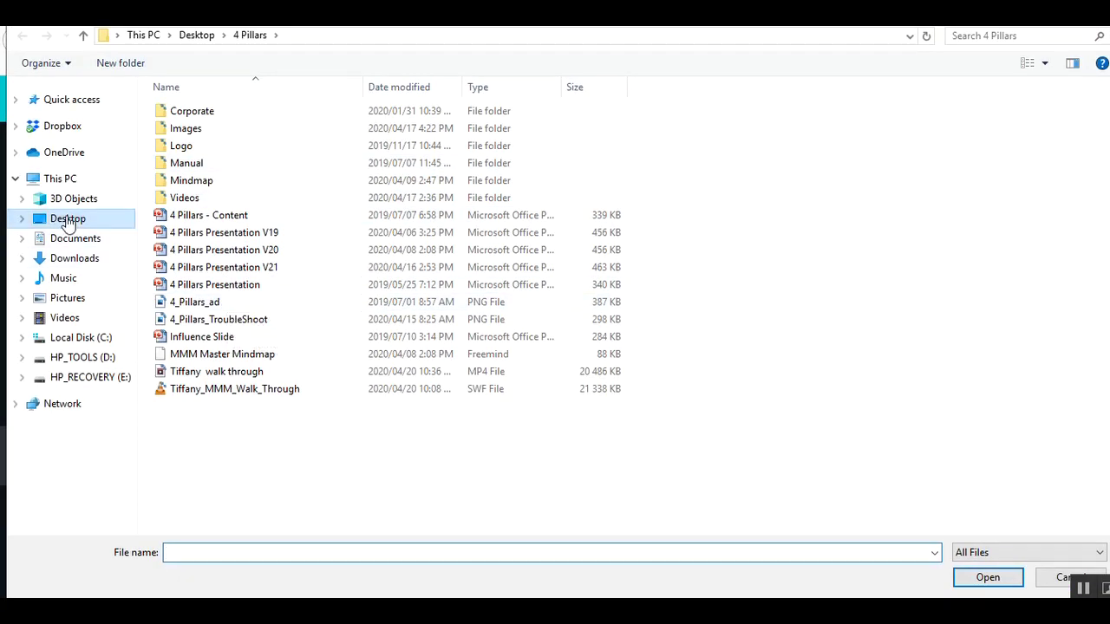
click(68, 222)
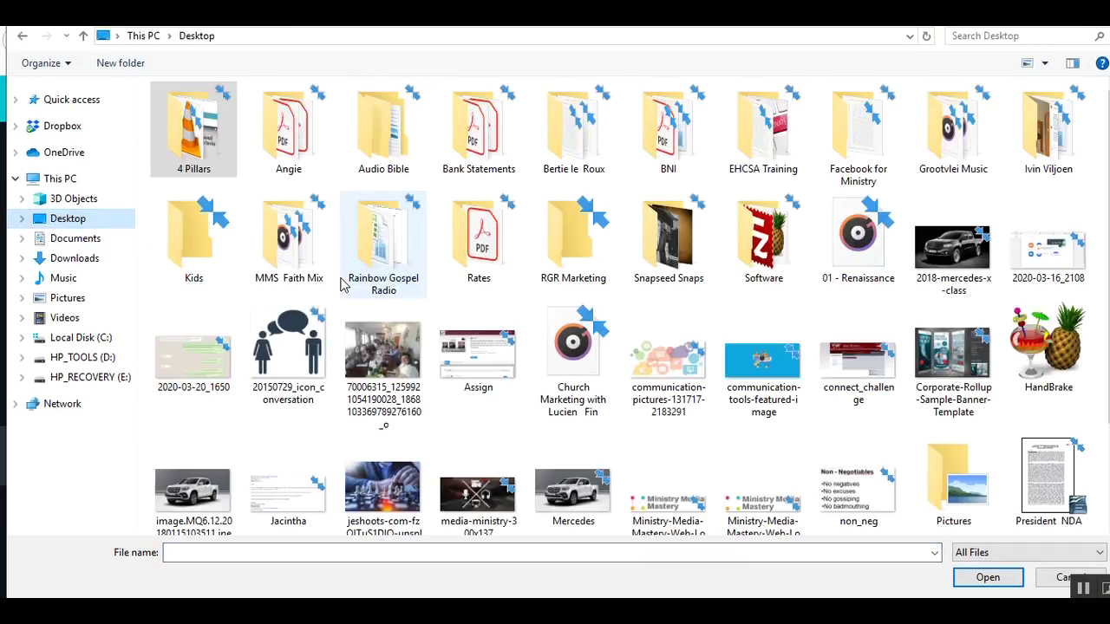
double_click(401, 249)
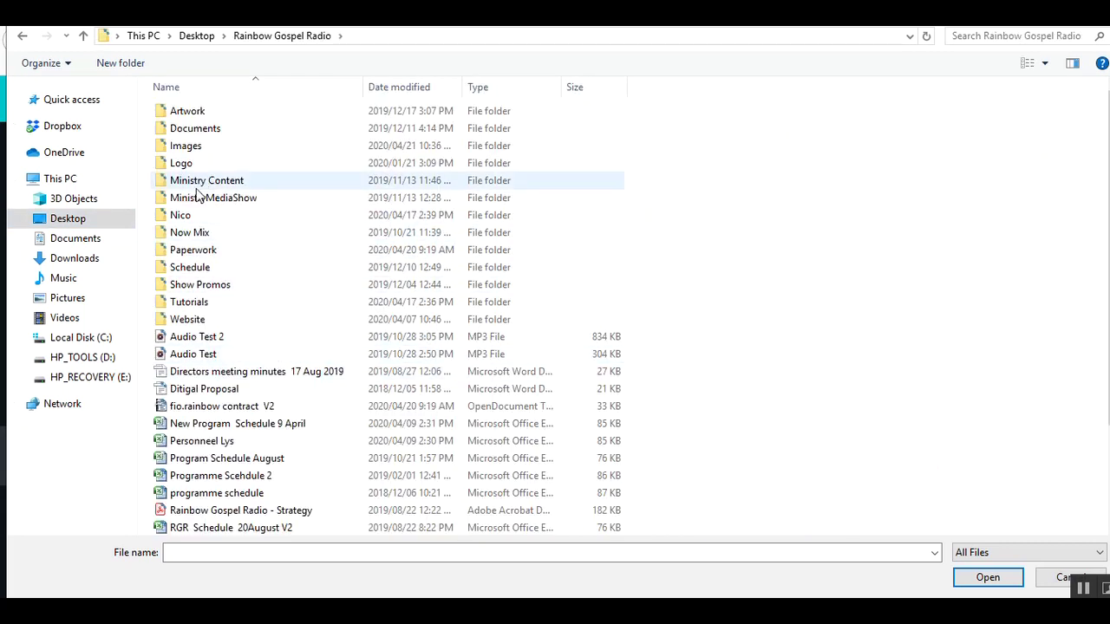
double_click(194, 149)
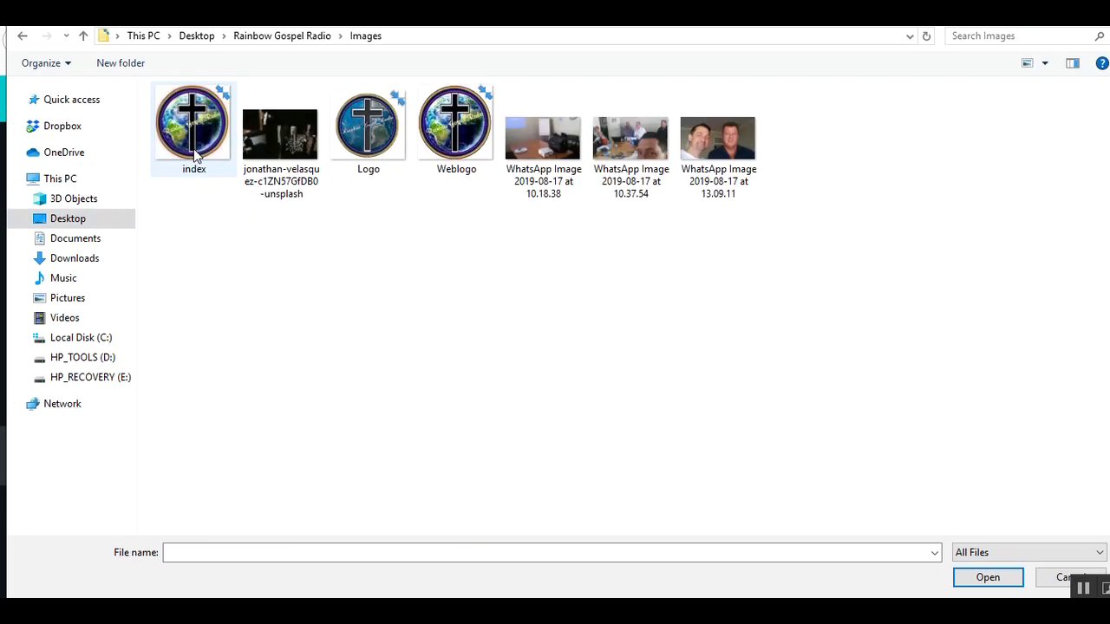
double_click(273, 114)
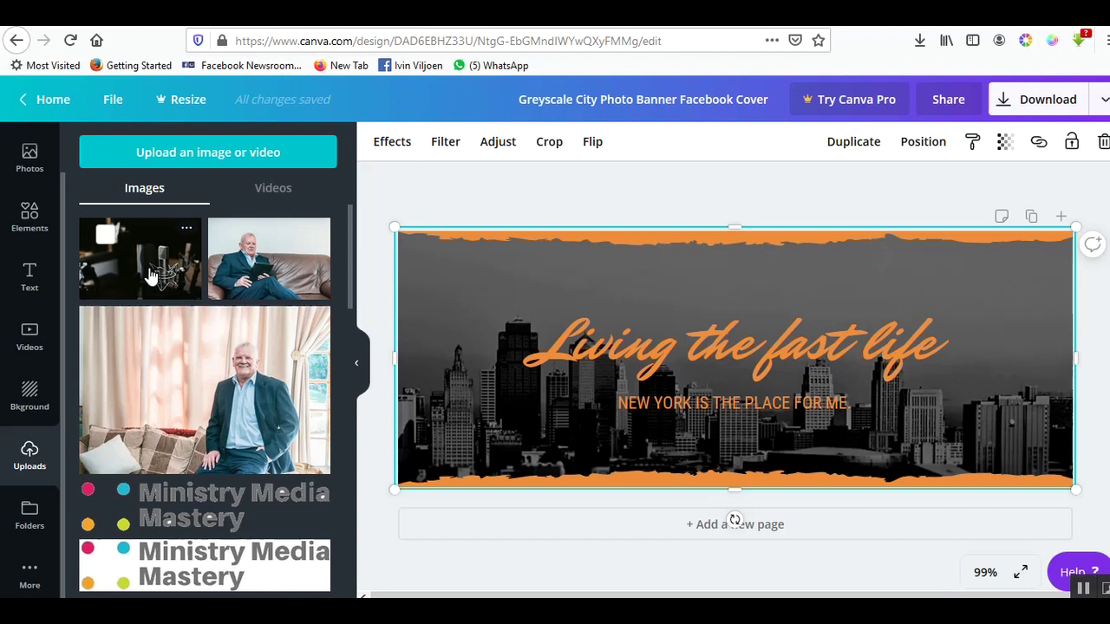
- Add the uploaded microphone photo and stretch it to cover the entire banner background
click(141, 266)
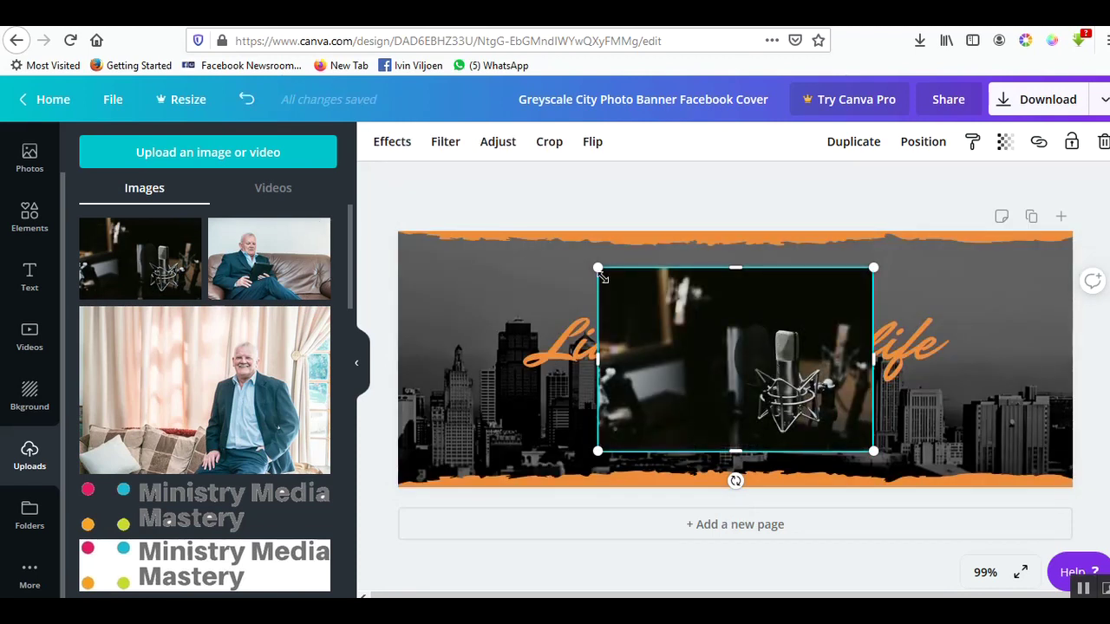
drag(597, 268, 399, 173)
drag(879, 440, 1103, 525)
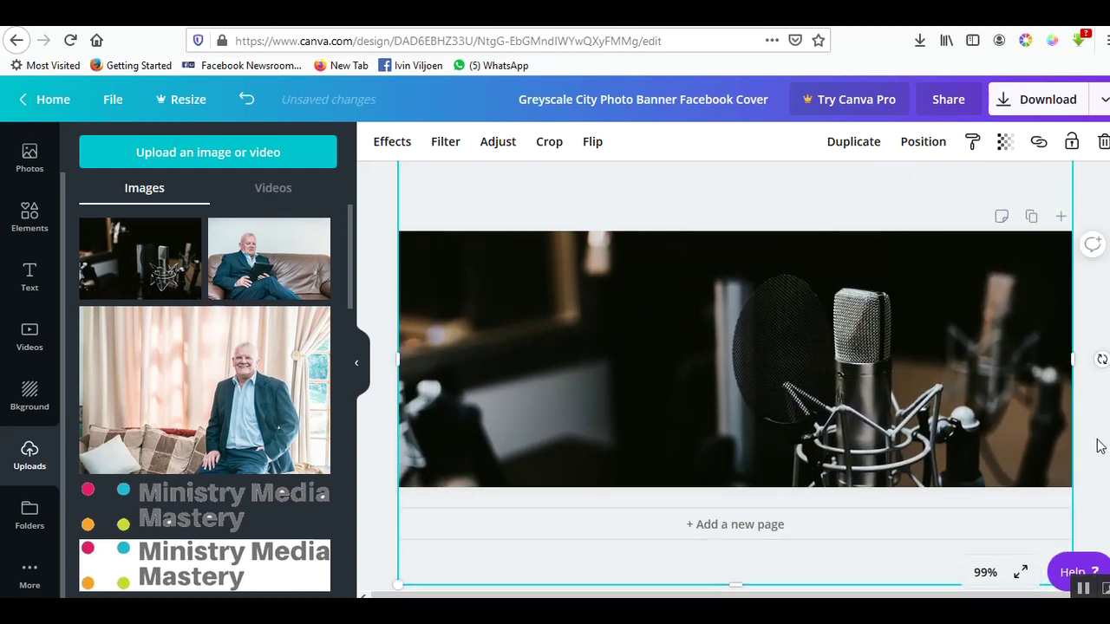
click(824, 185)
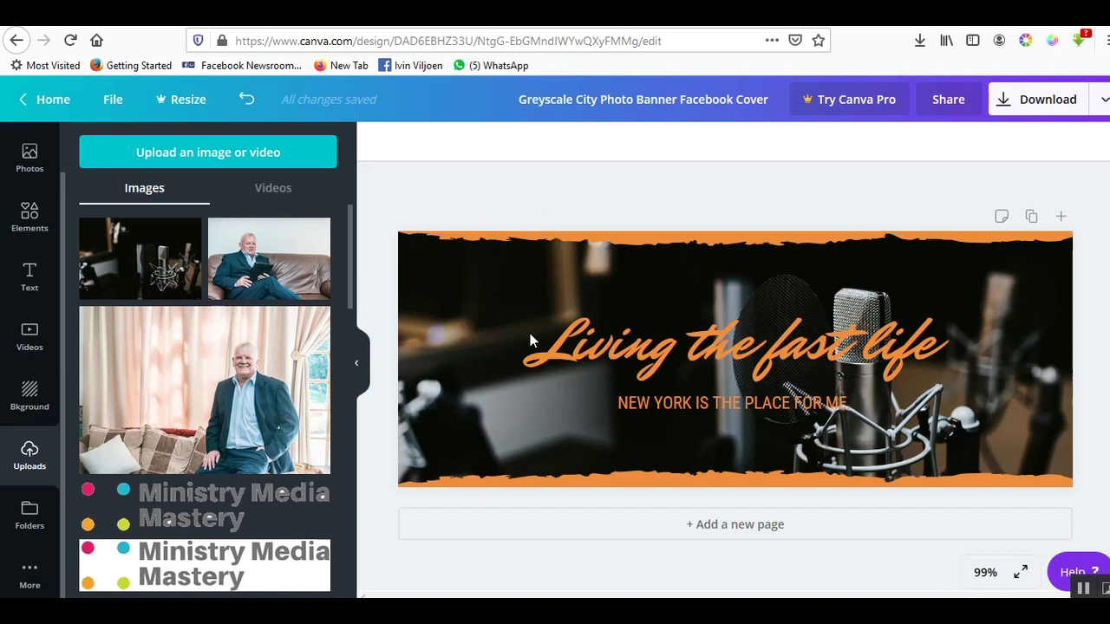
click(472, 304)
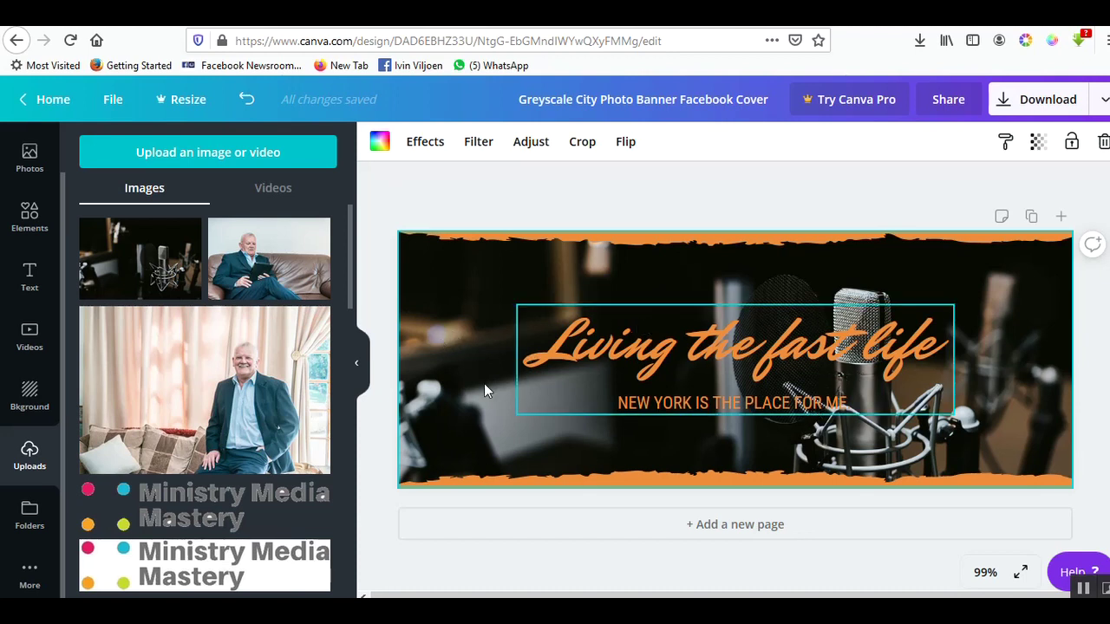
- Replace the 'Living the fast life' title with 'MinistryMediaShow', fixing the typo
double_click(646, 355)
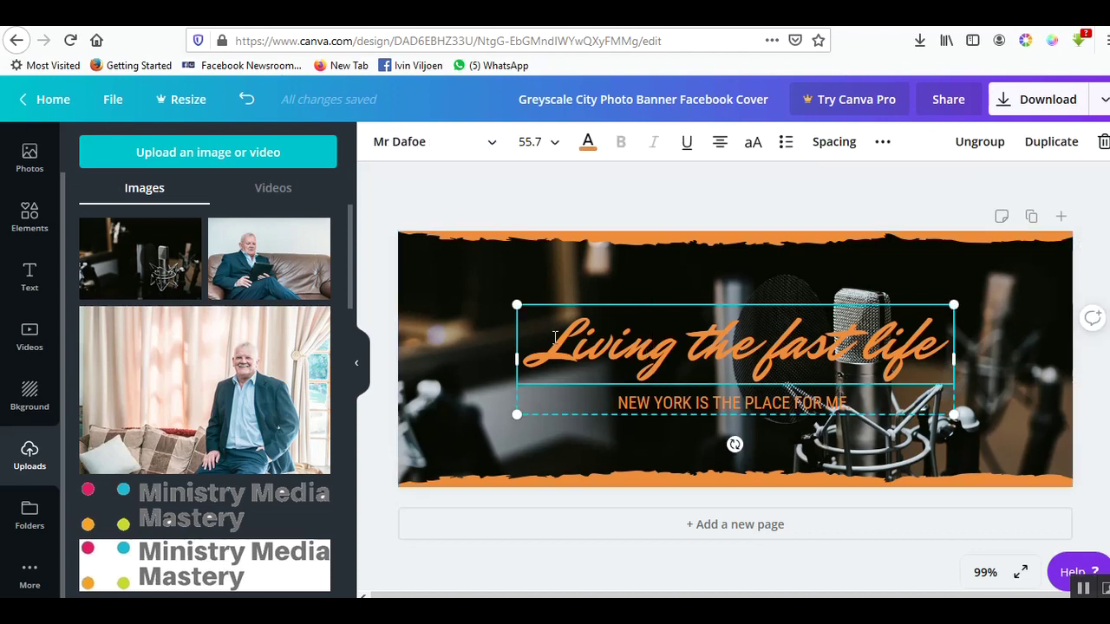
drag(571, 343, 949, 328)
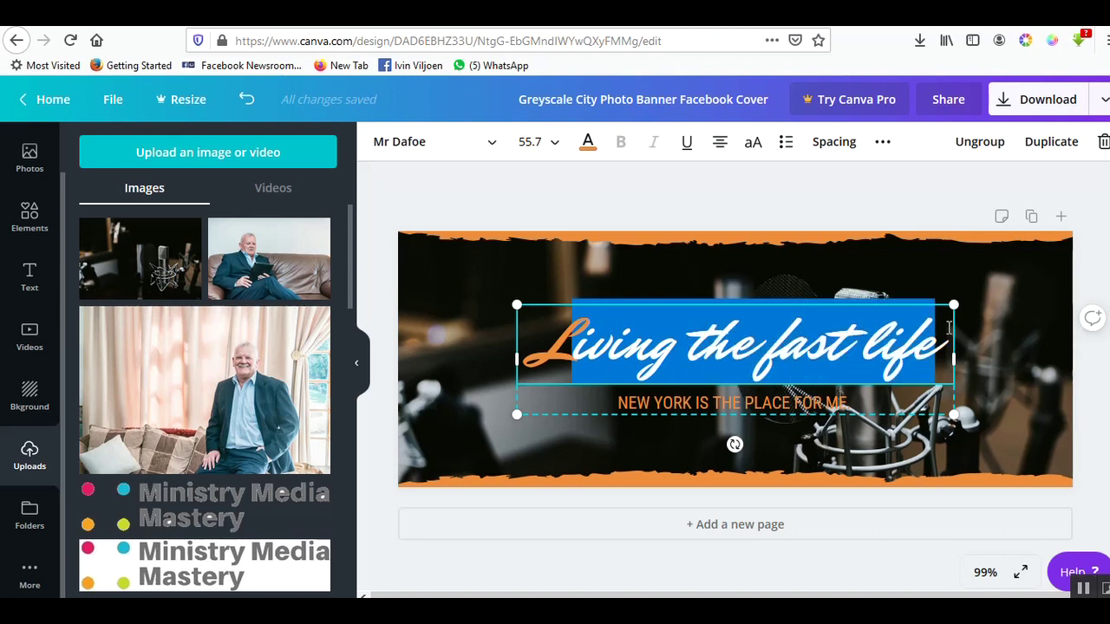
text(Minis)
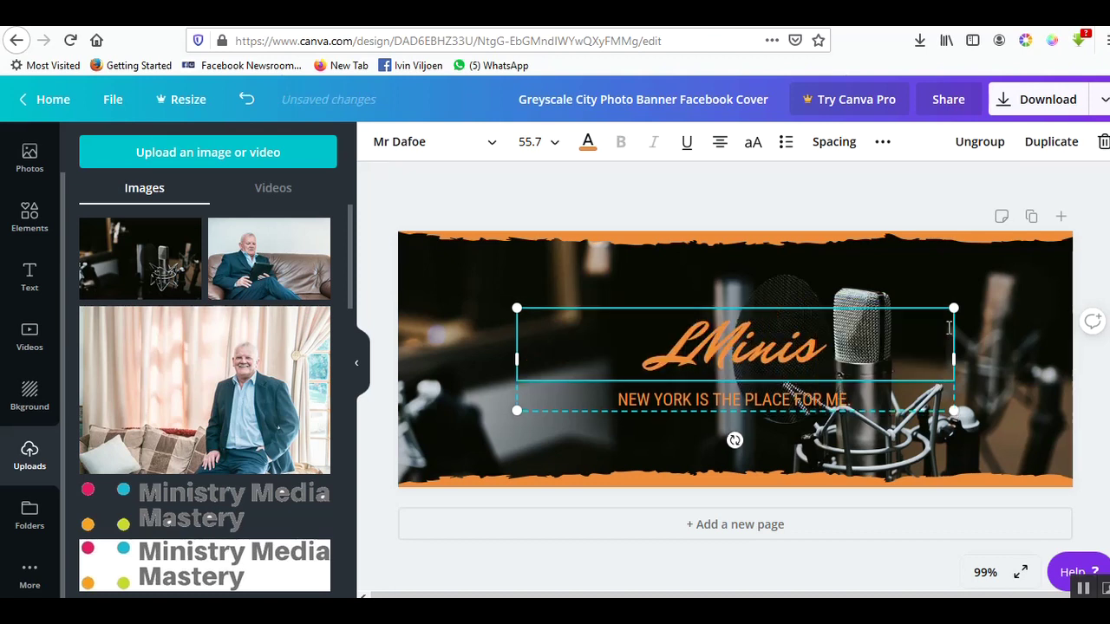
text(tryMEdia)
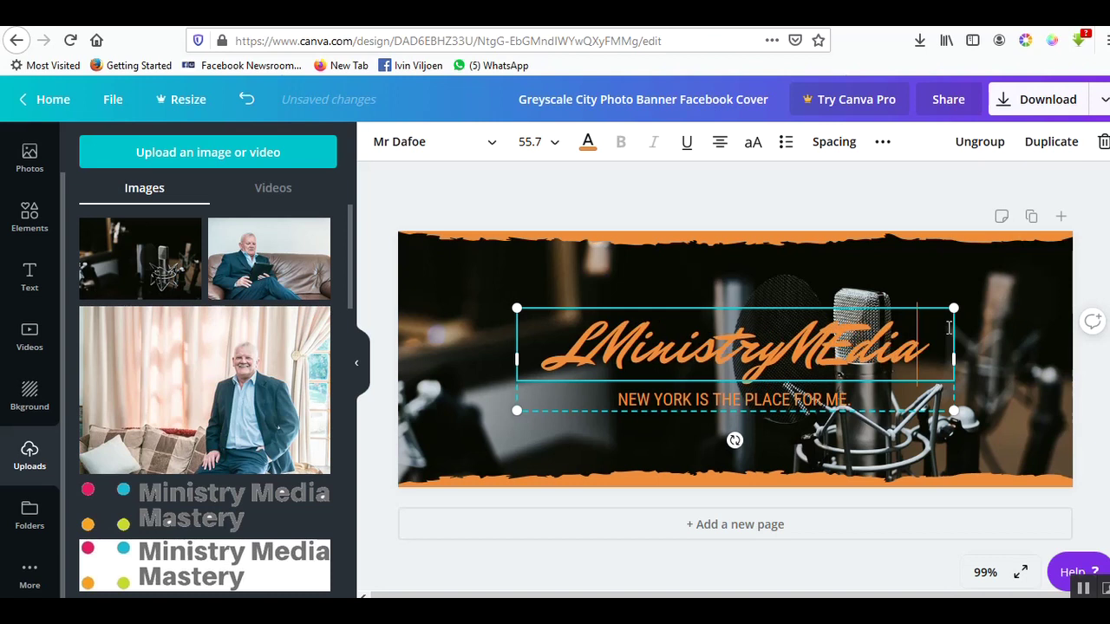
key(BackSpace)
key(BackSpace)
key(BackSpace)
key(BackSpace)
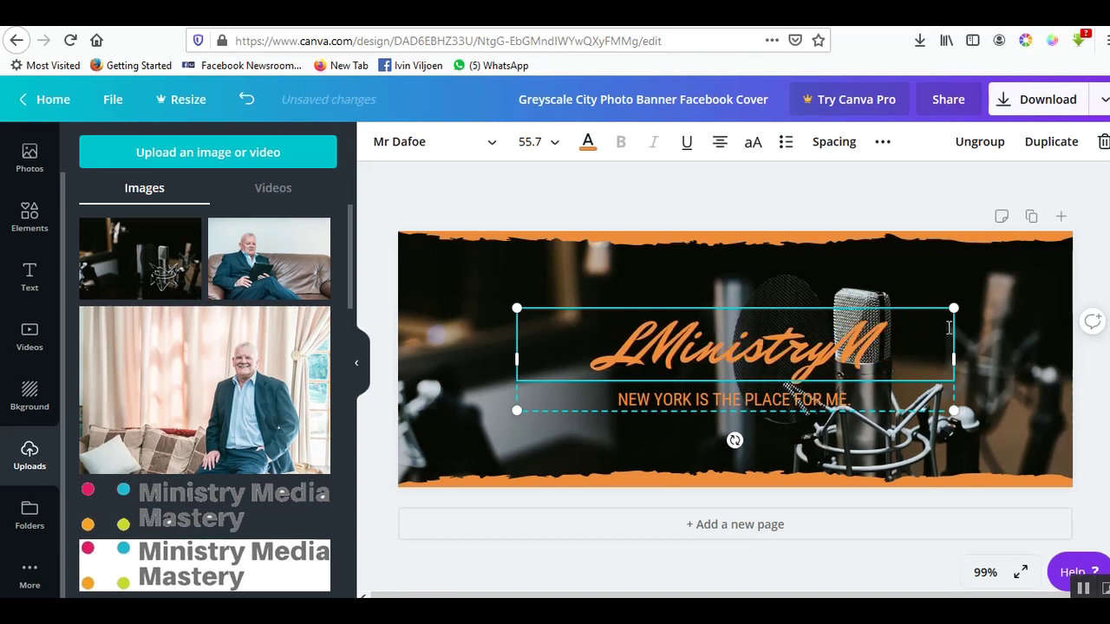
text(edia)
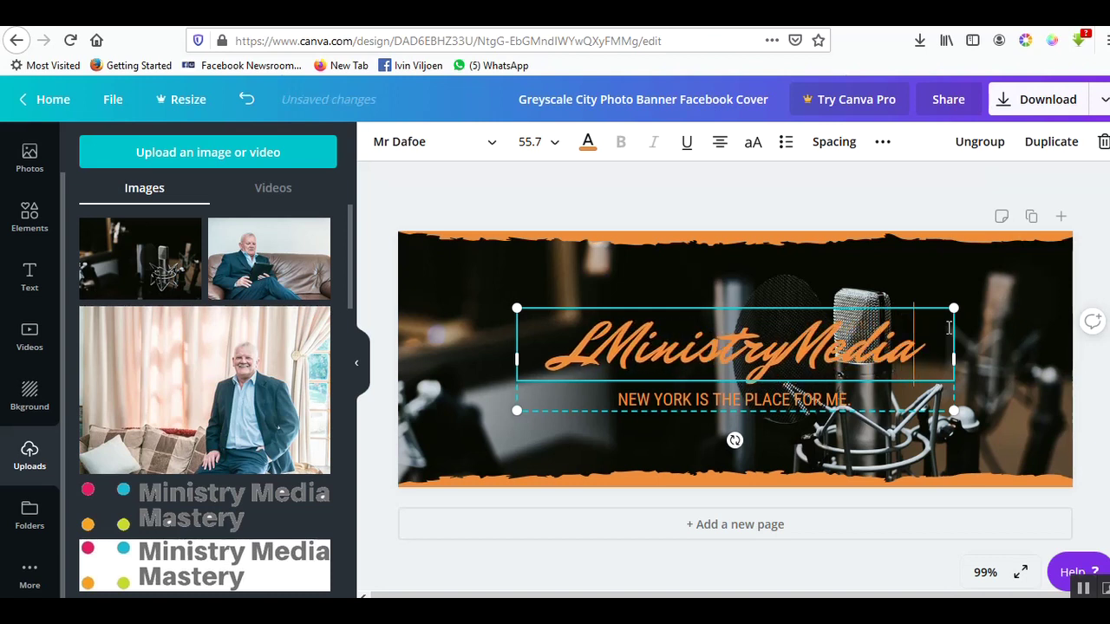
text( Show)
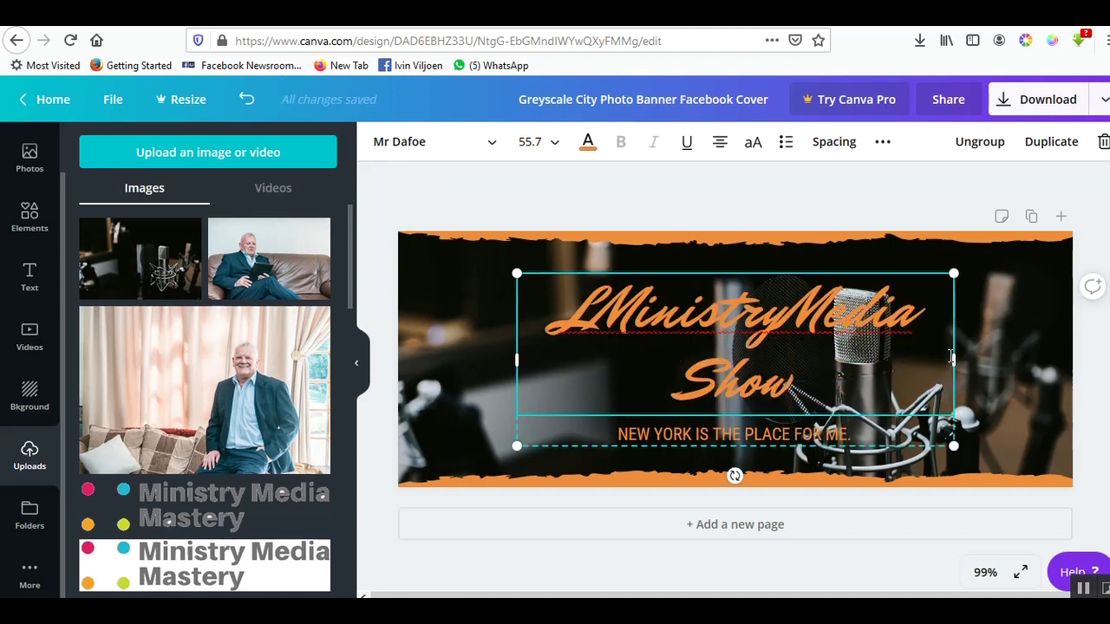
- Widen the title box so it fits one line and prefix the title with '#'
drag(956, 359, 968, 359)
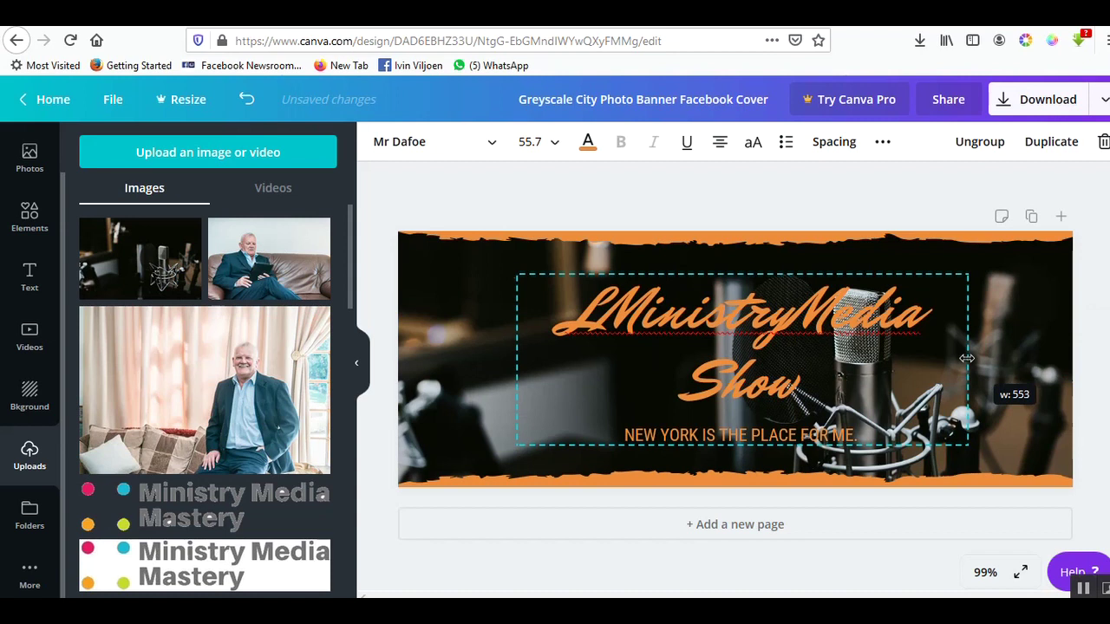
drag(510, 359, 478, 359)
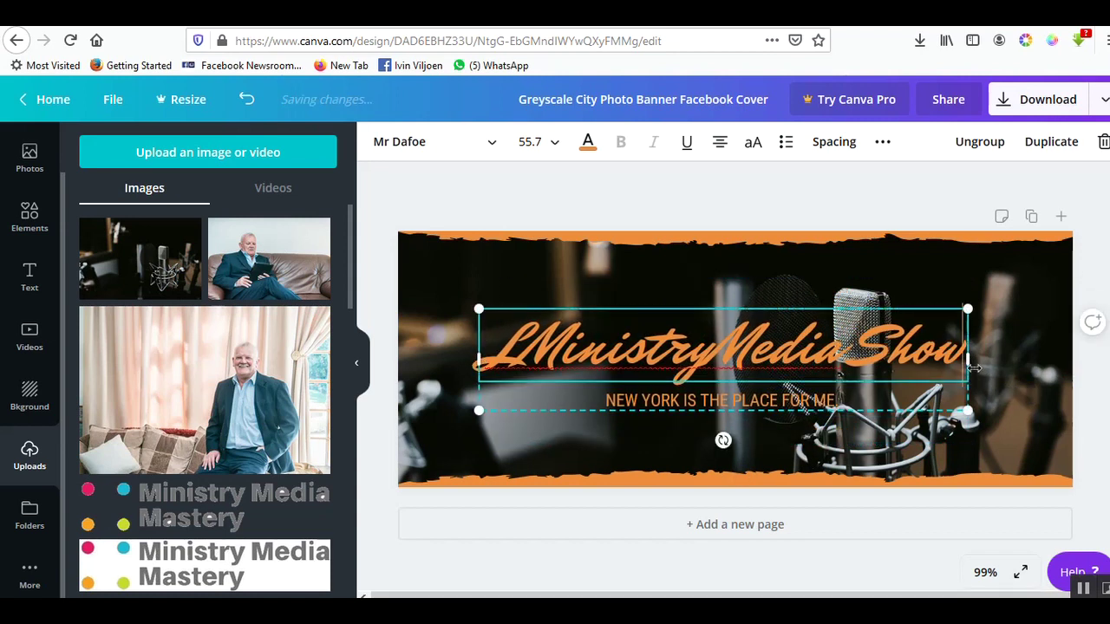
drag(967, 359, 995, 359)
key(BackSpace)
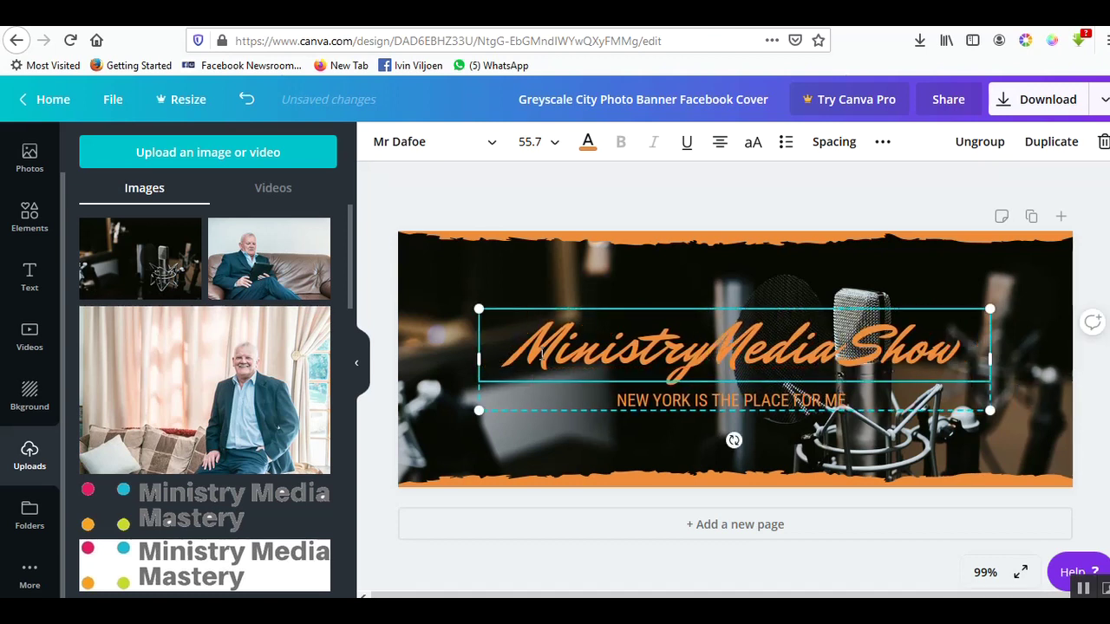
text(#)
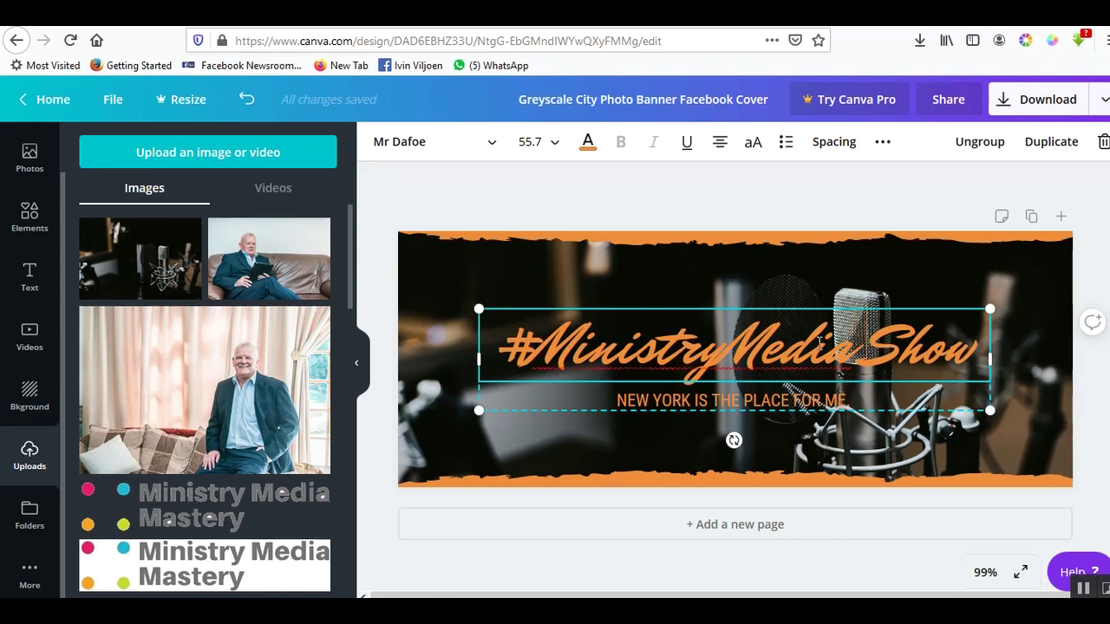
- Add MinistryMedia to the spelling dictionary and select the NEW YORK tagline
right_click(786, 347)
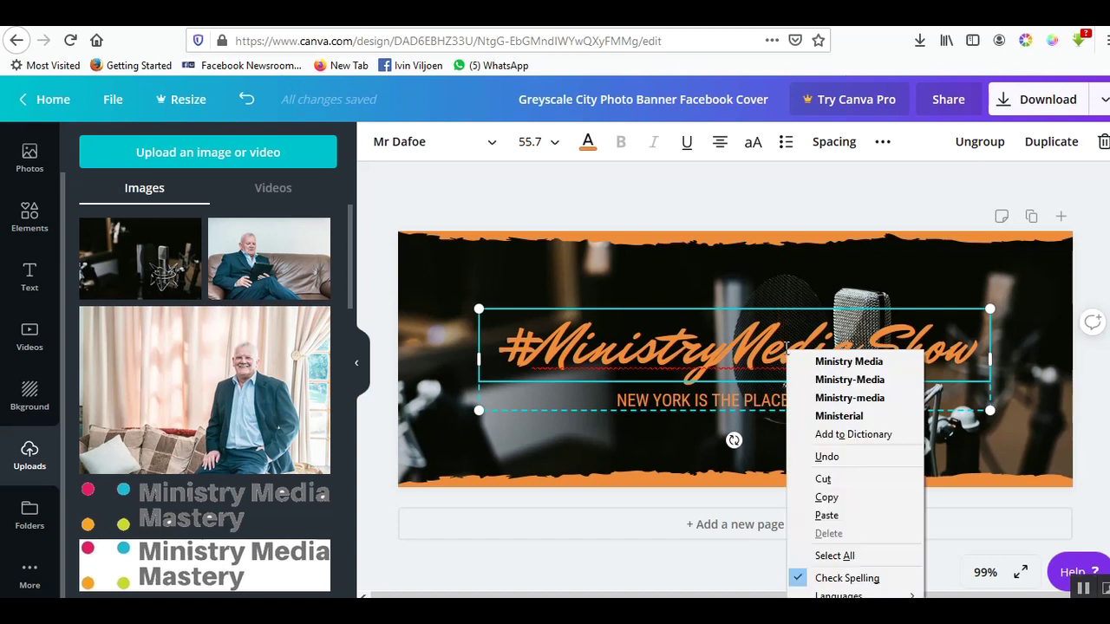
click(872, 435)
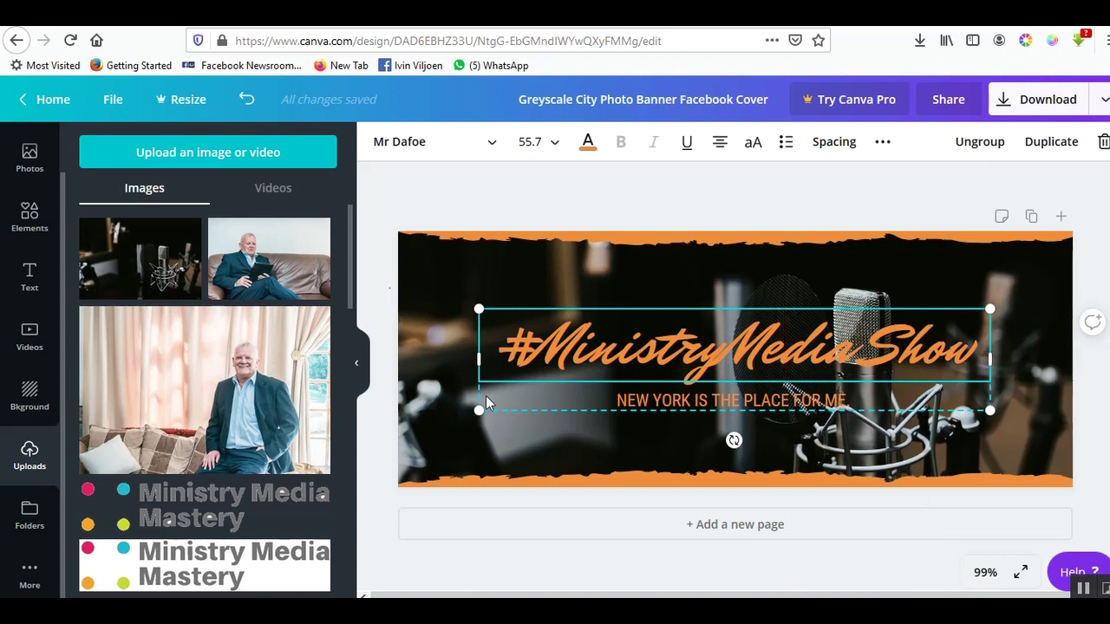
click(485, 395)
click(674, 406)
click(674, 406)
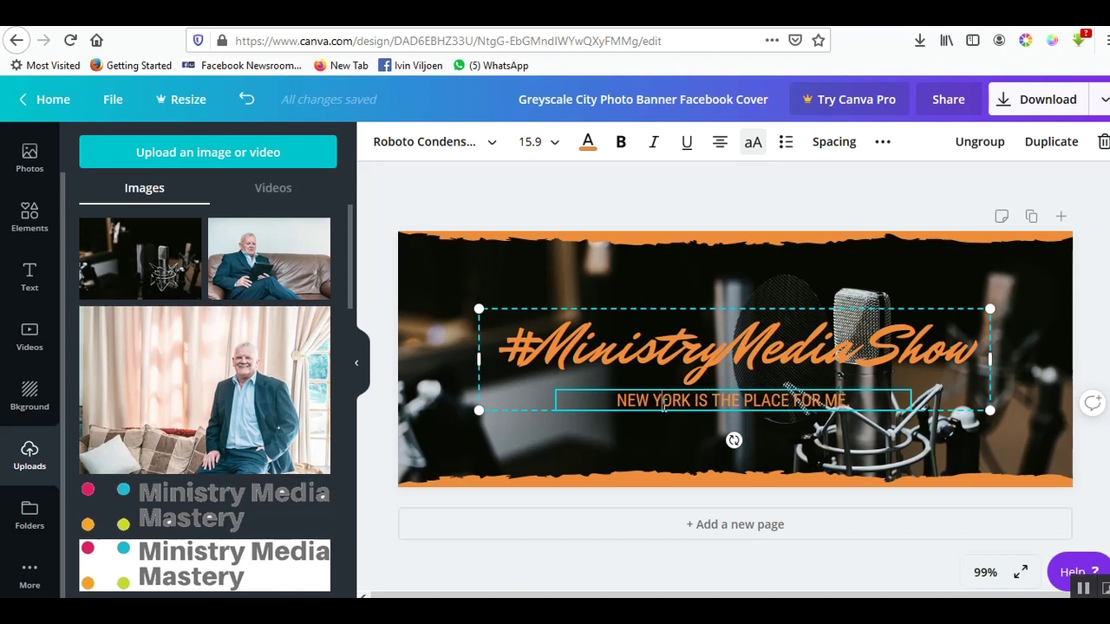
- Change the tagline to 'YOUR MESSAGE TO THE WORLD', correcting the MESAAGE typo
drag(618, 401, 851, 401)
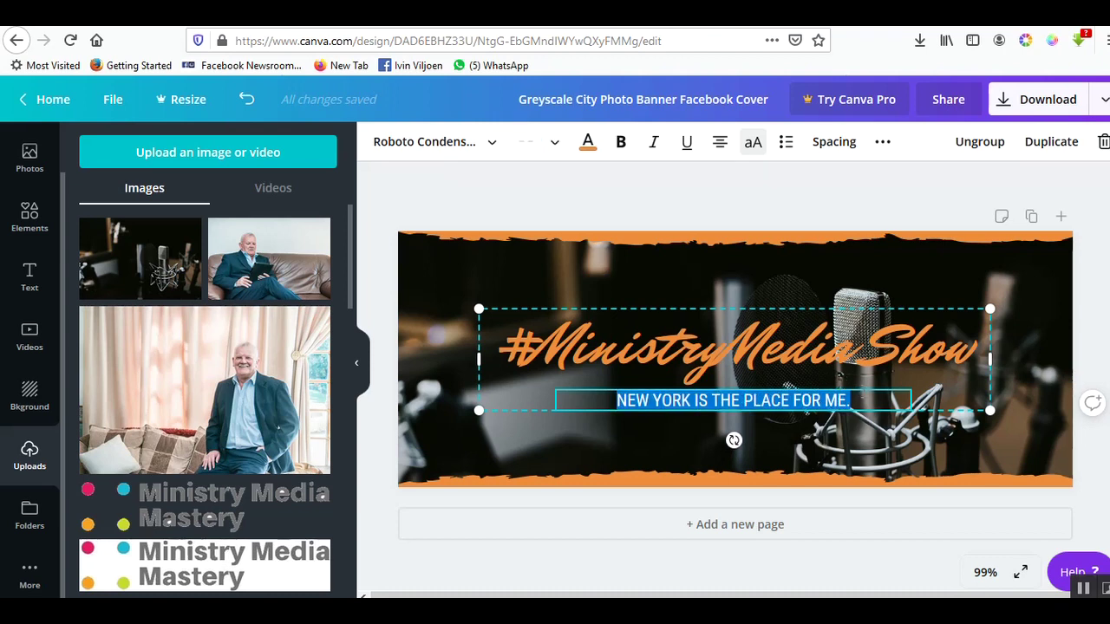
key(BackSpace)
text(YOUR )
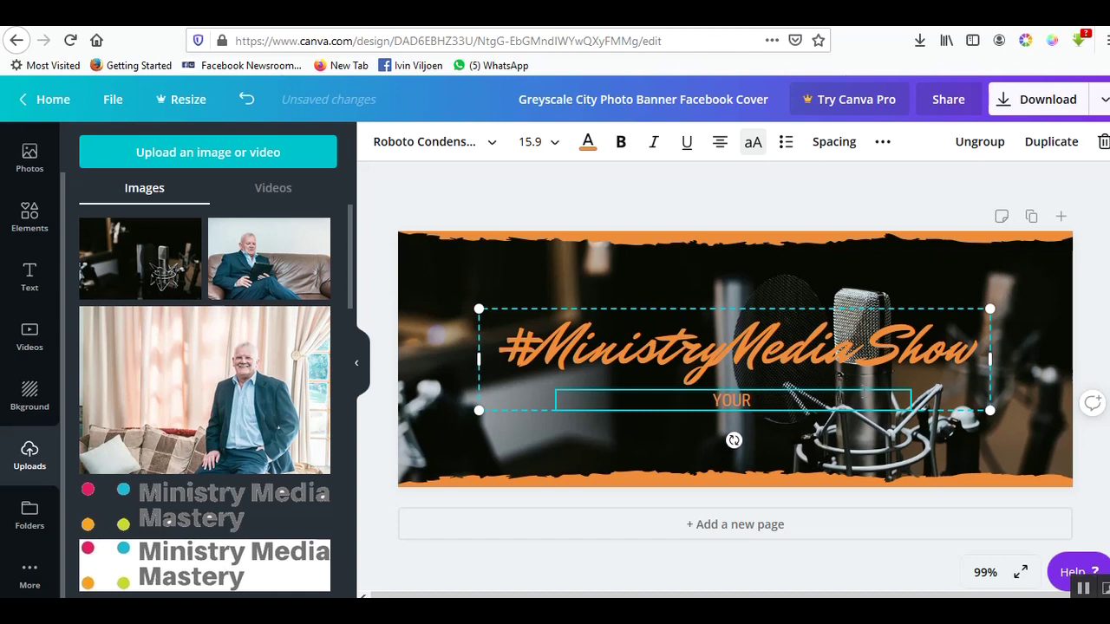
text(MESAAGE)
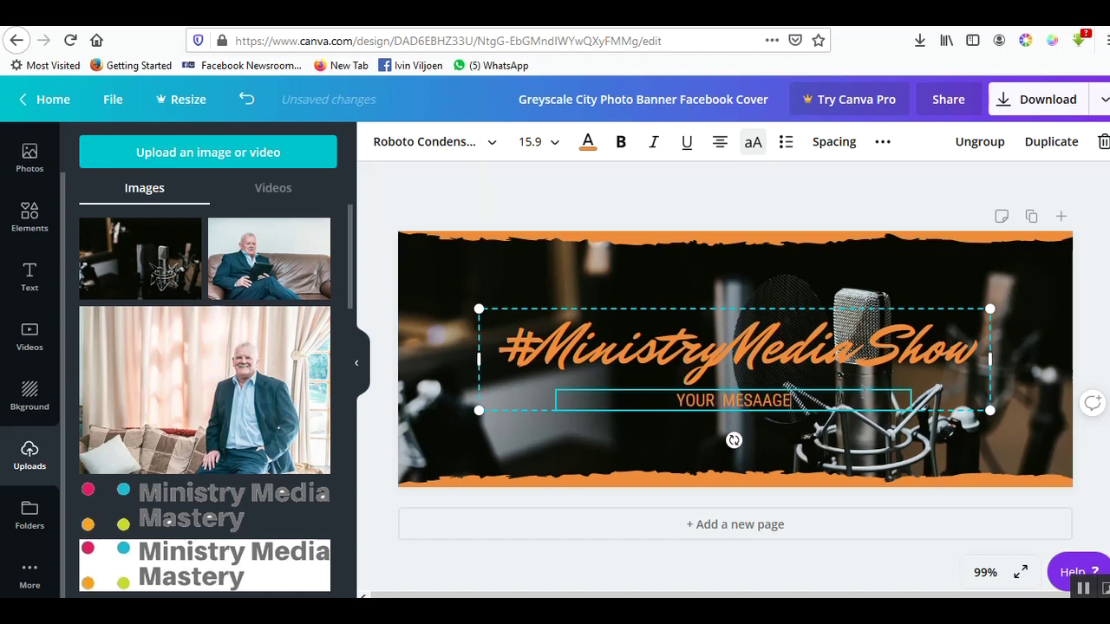
key(BackSpace)
key(BackSpace)
key(BackSpace)
key(BackSpace)
text(SA)
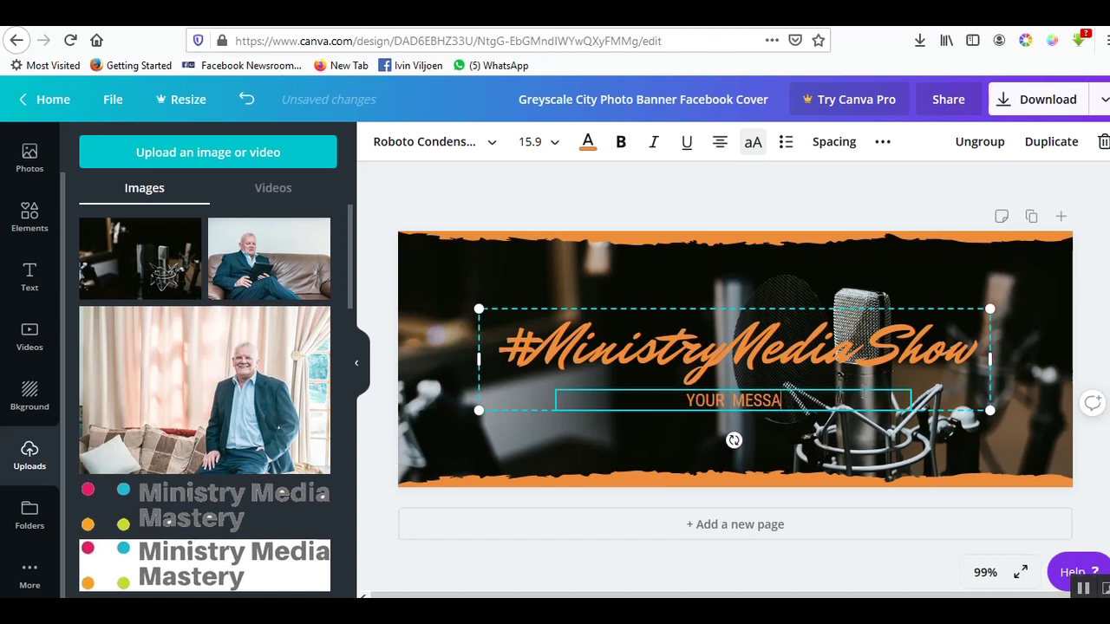
text(GE TO THE WORLD)
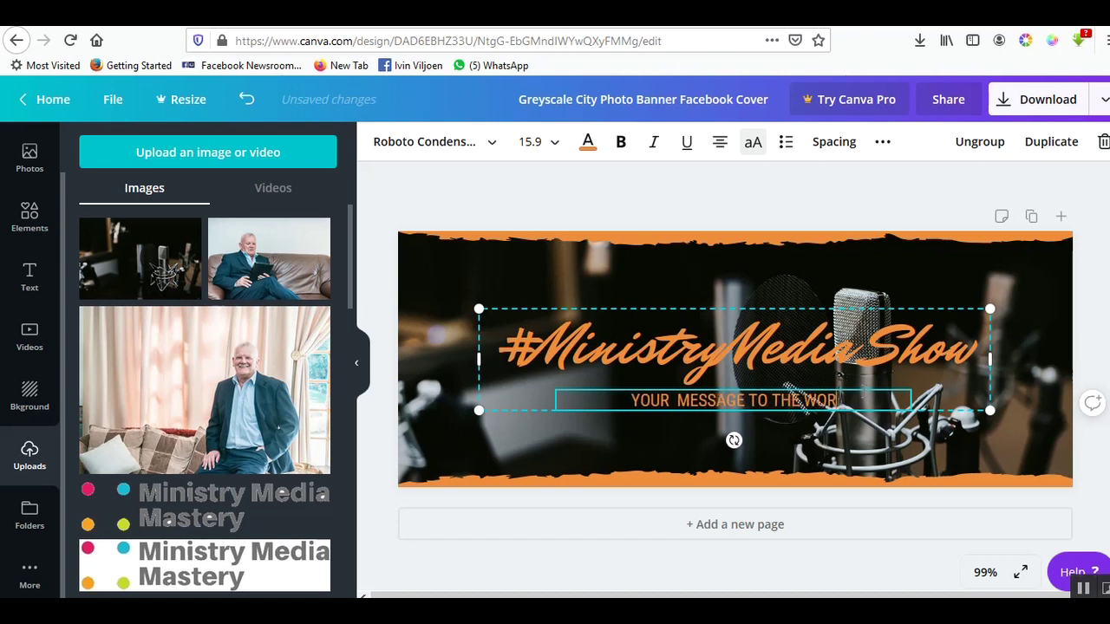
click(891, 179)
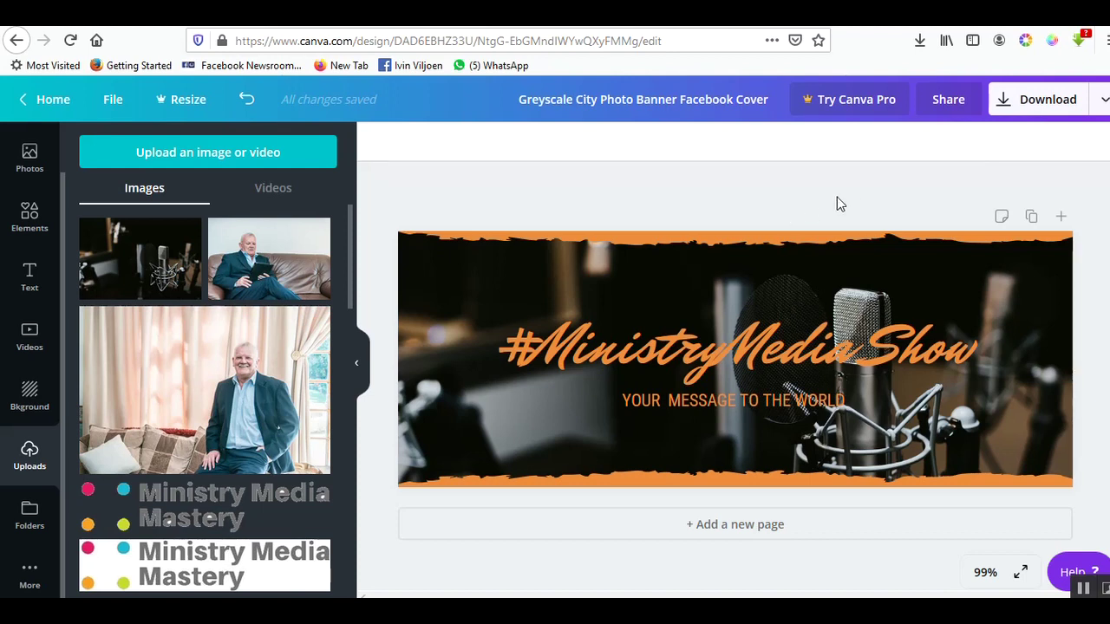
click(764, 334)
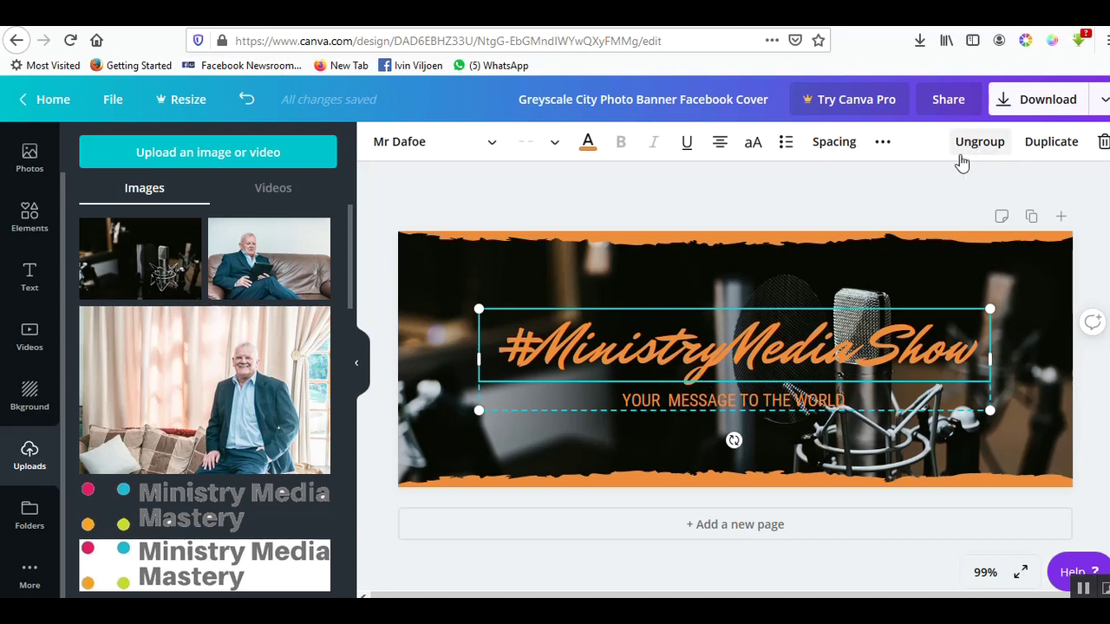
click(732, 198)
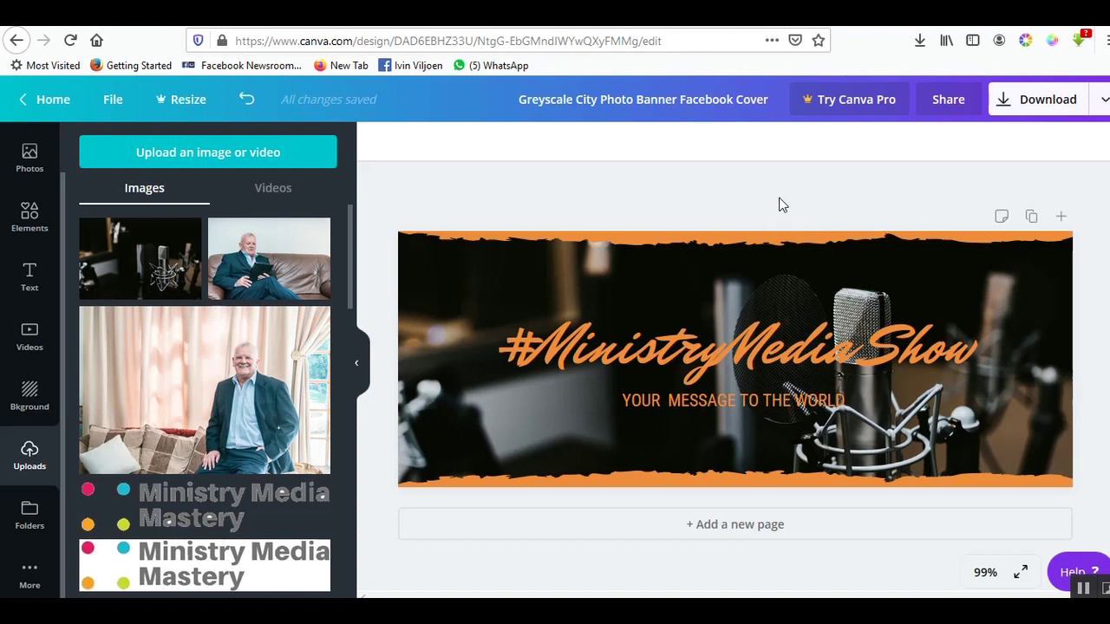
scroll(279, 373, down, 5)
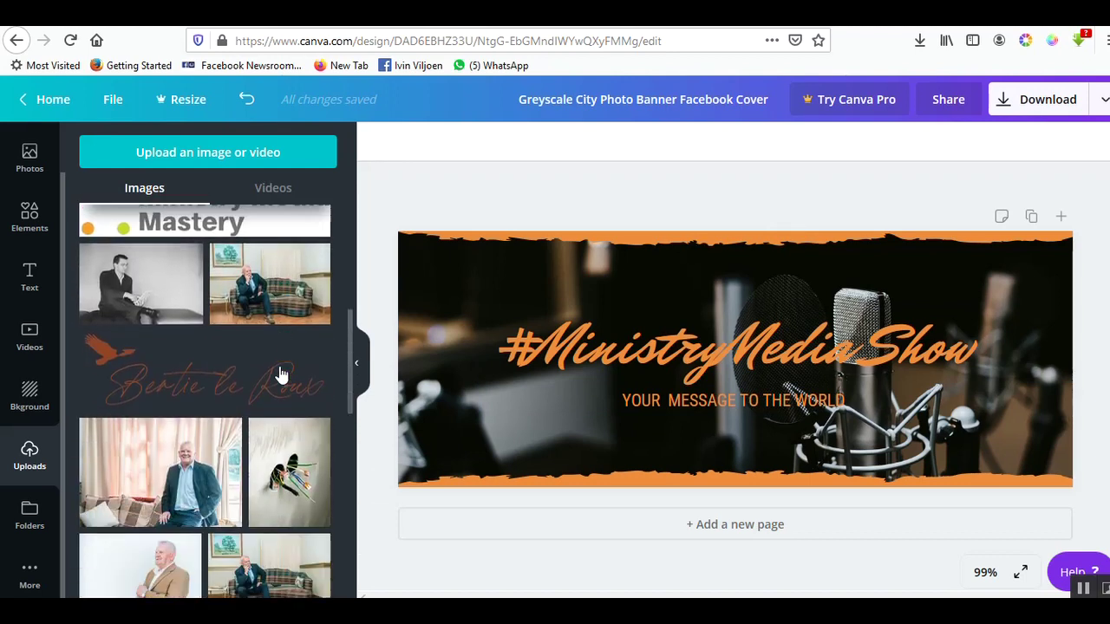
scroll(279, 373, down, 10)
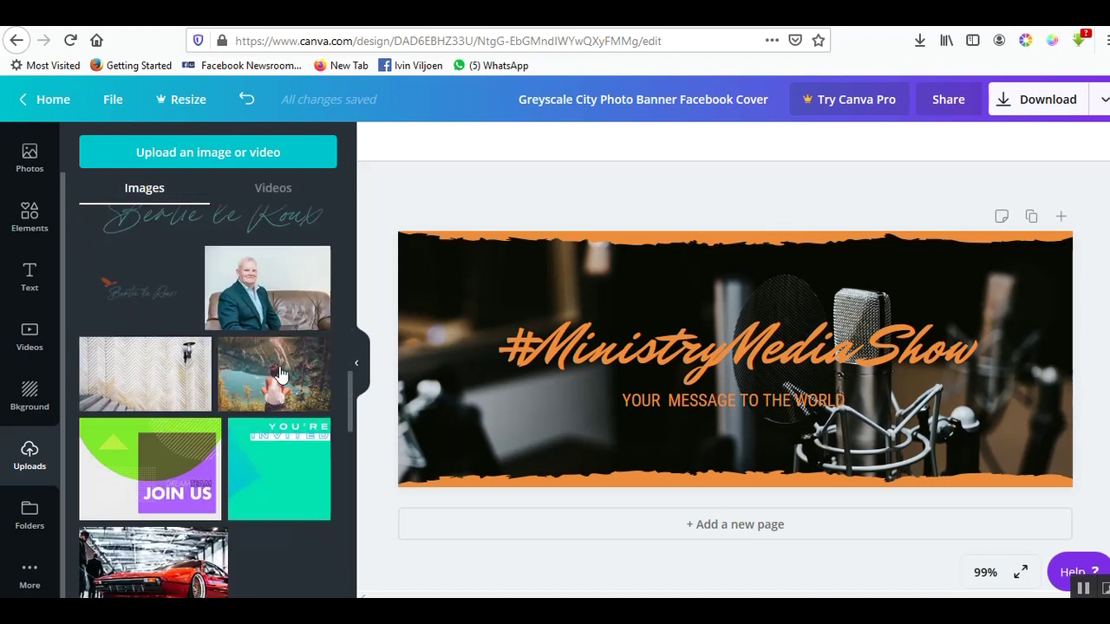
scroll(279, 373, down, 5)
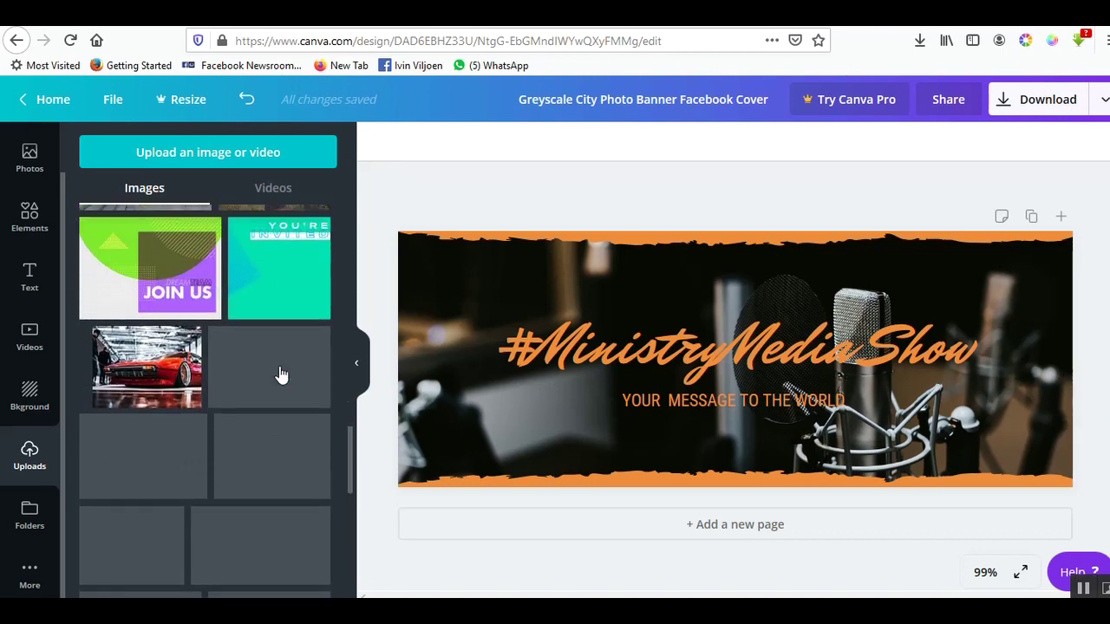
scroll(279, 373, down, 10)
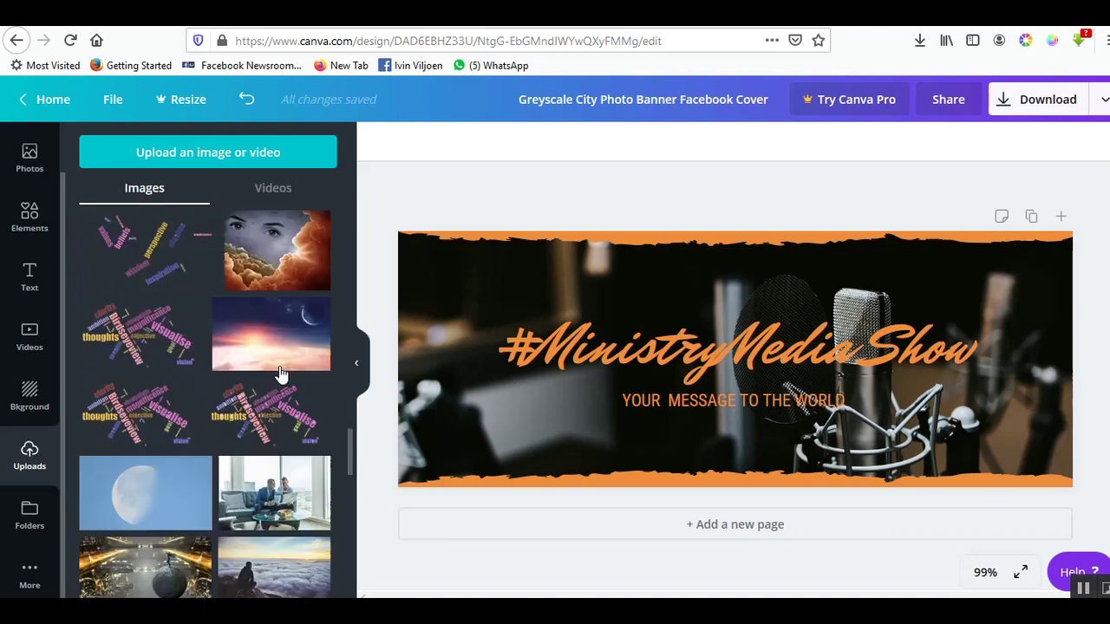
scroll(279, 373, down, 10)
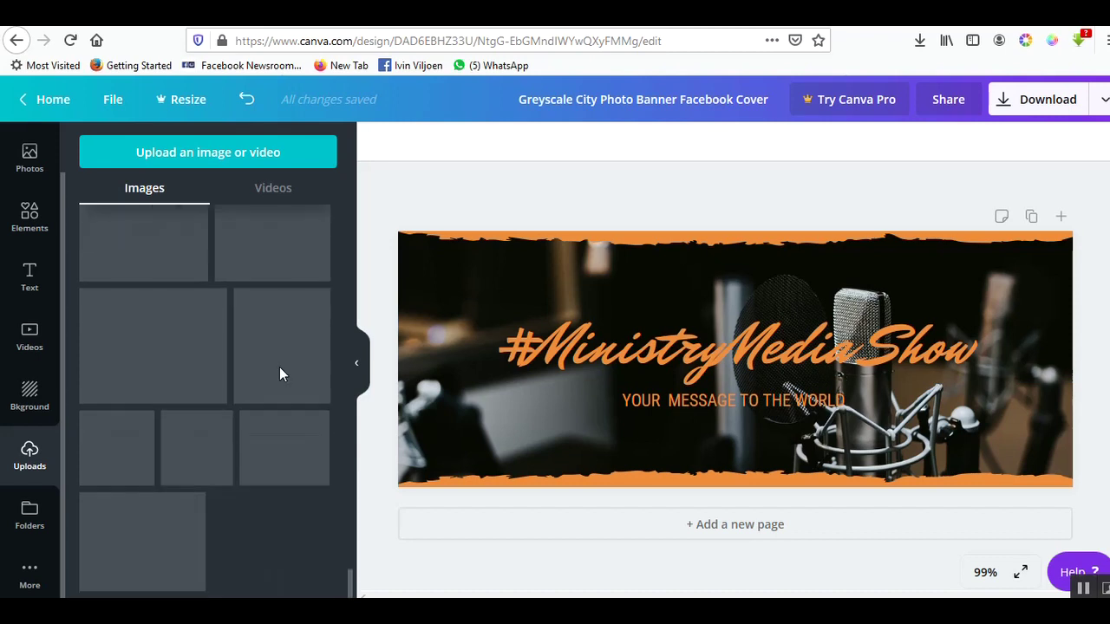
scroll(279, 375, down, 5)
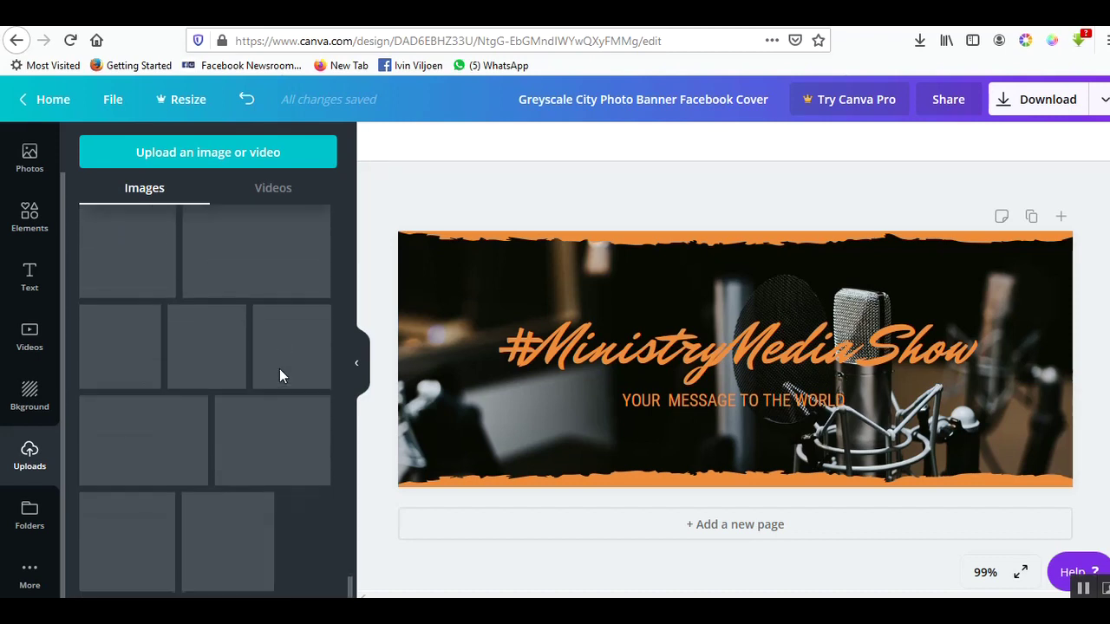
scroll(280, 375, down, 3)
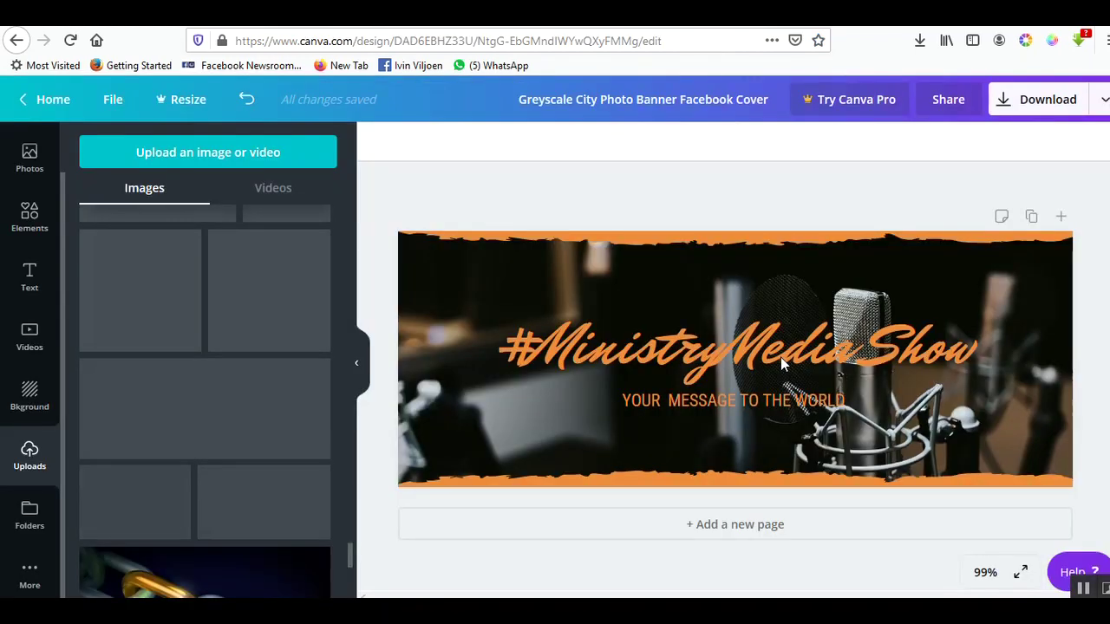
- Duplicate the title and tagline group and move the copy near the banner's bottom edge
click(747, 396)
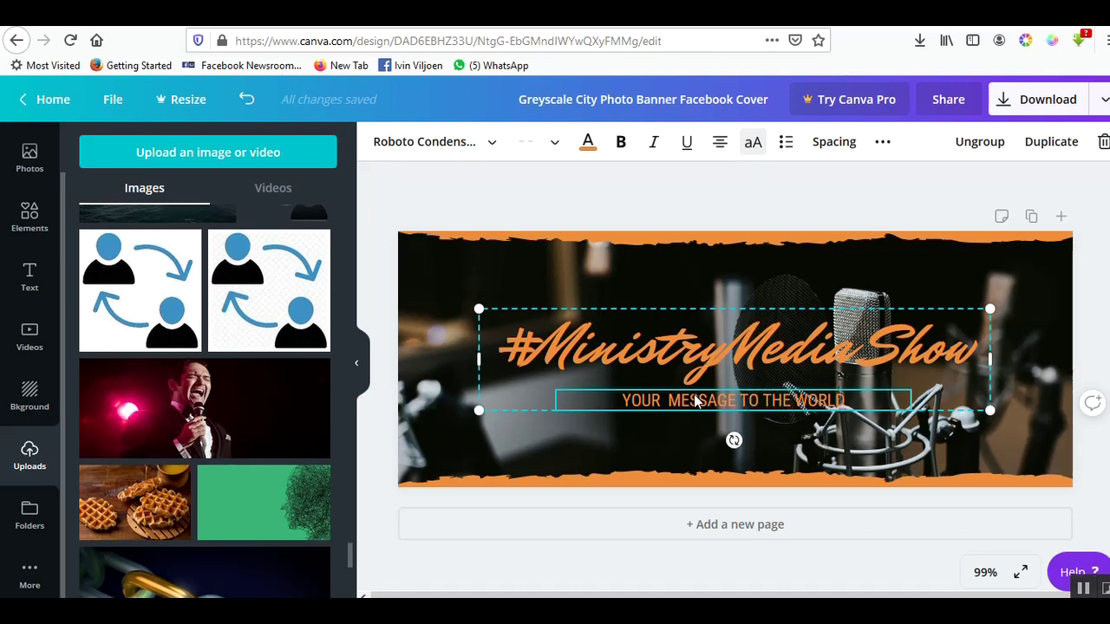
key(ctrl+d)
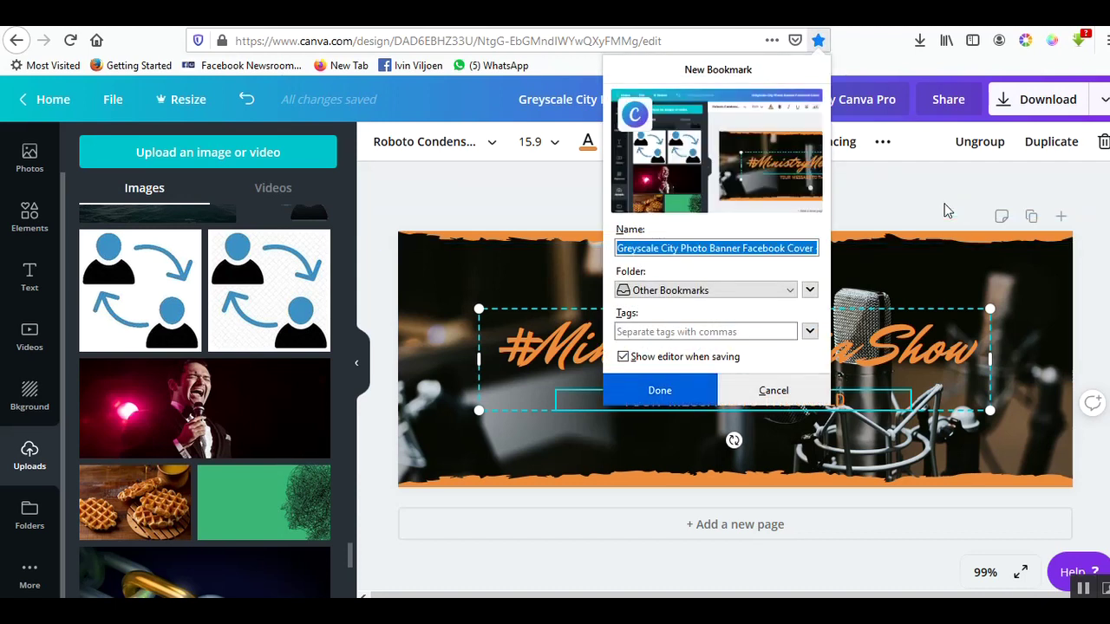
key(Return)
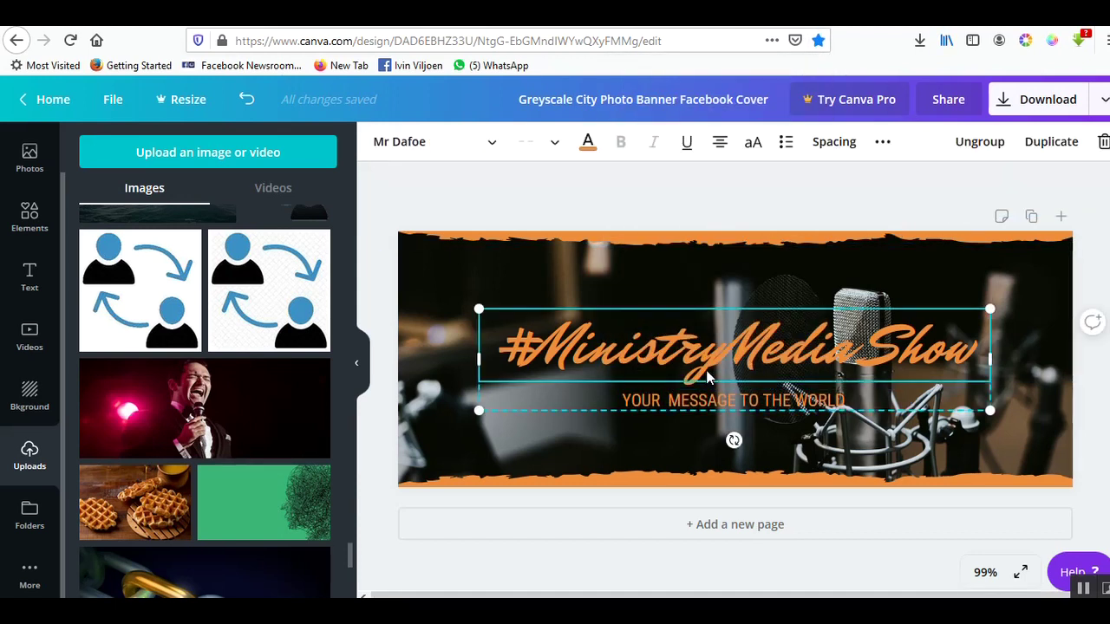
key(ctrl+d)
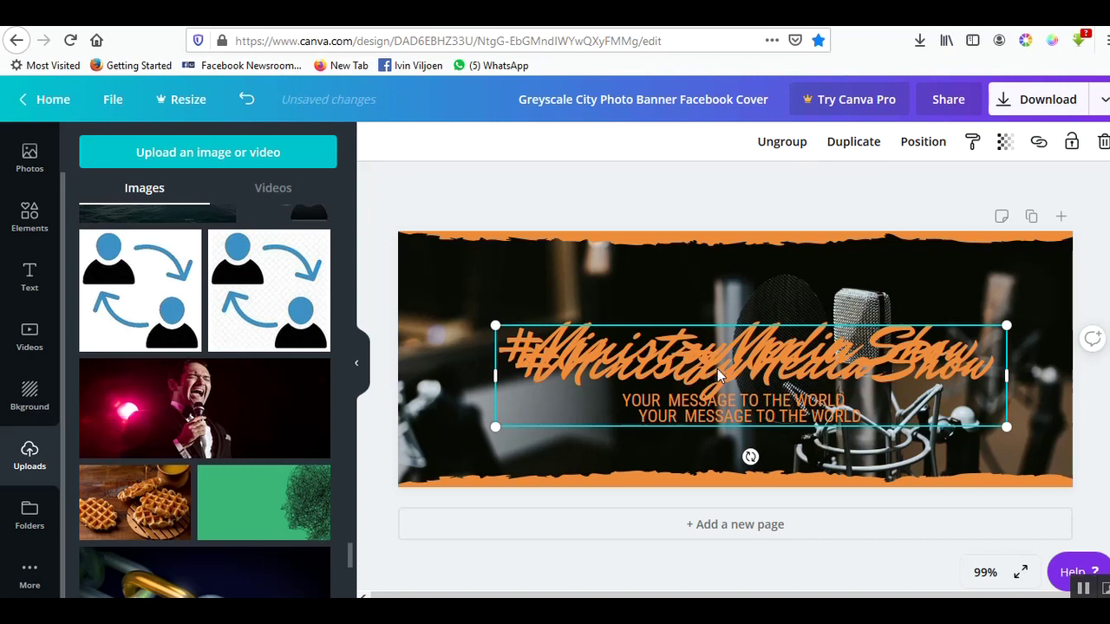
drag(718, 368, 702, 404)
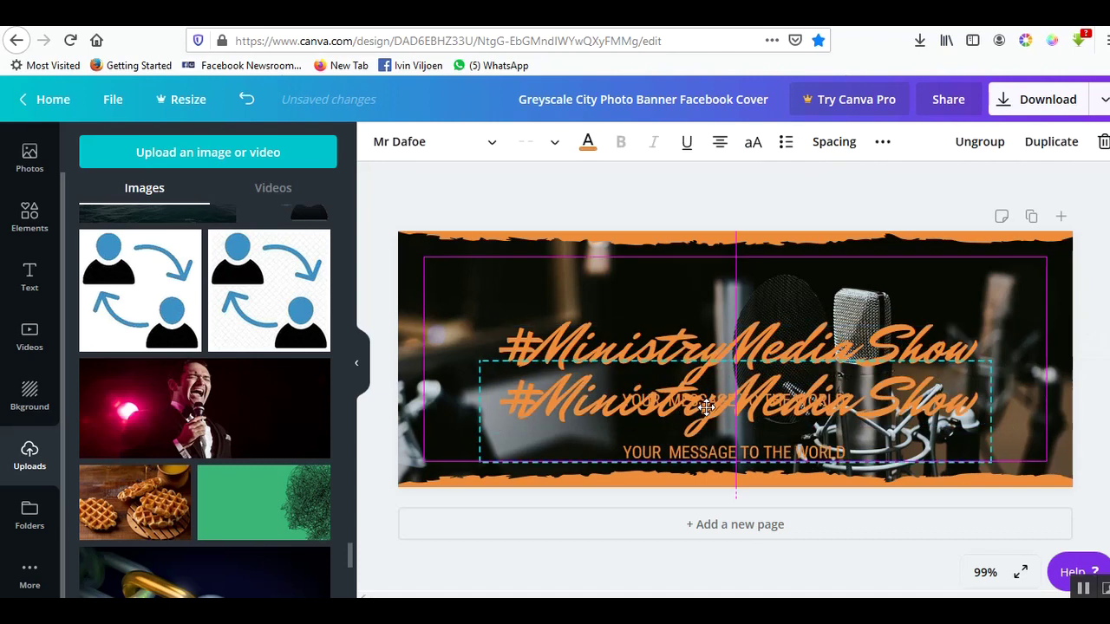
- Ungroup the copy, delete its duplicate title, and retype its tagline as 'MONDAYS 12PM CAT'
click(978, 144)
click(730, 199)
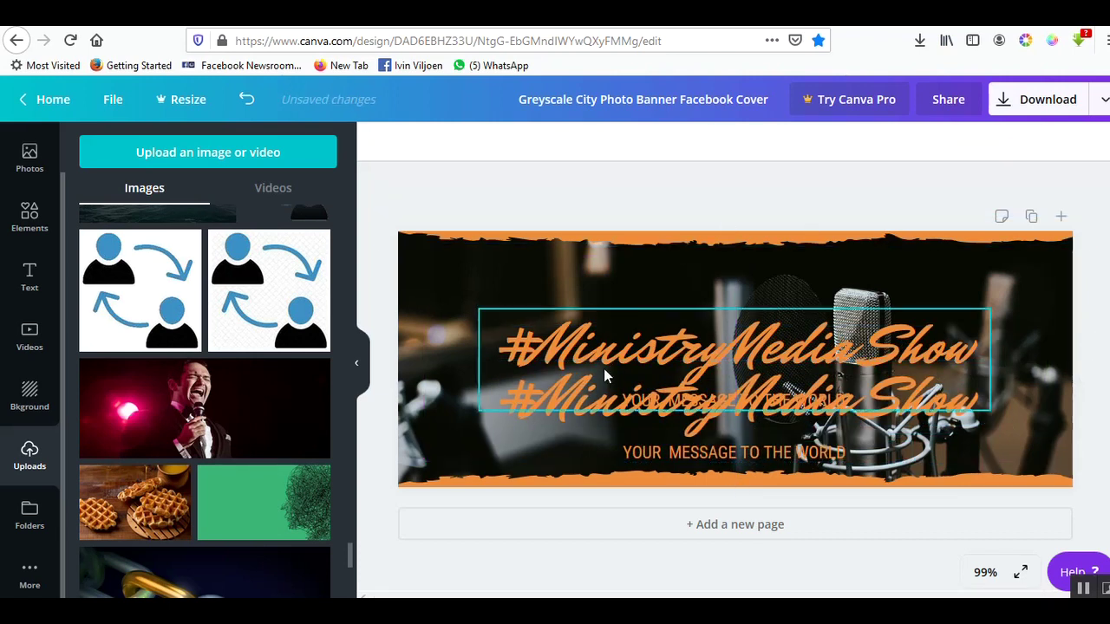
click(558, 390)
key(Delete)
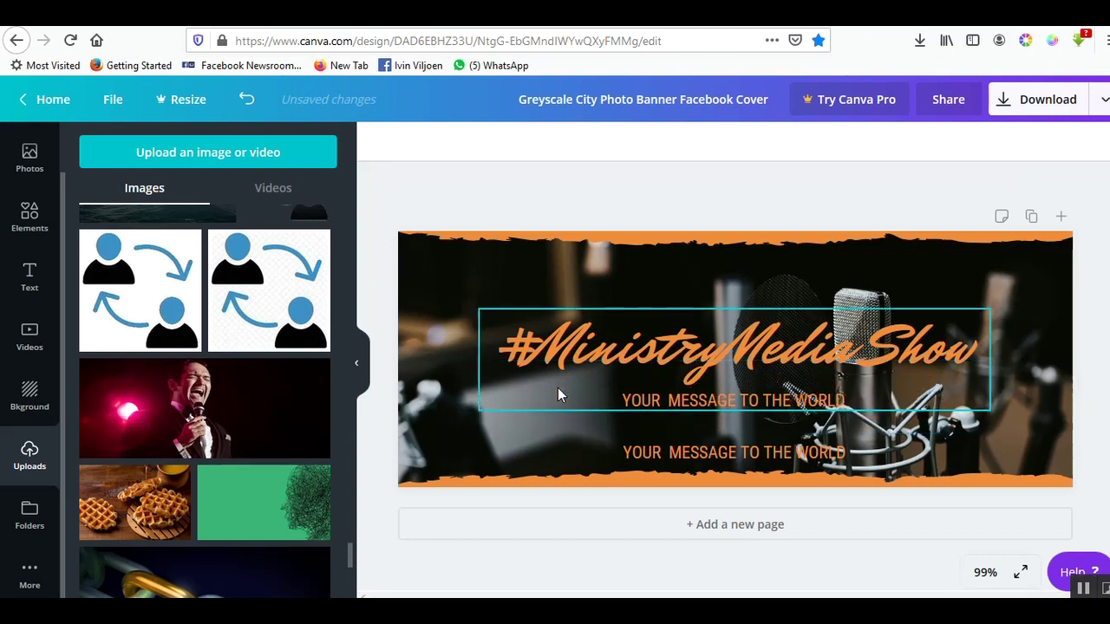
click(637, 455)
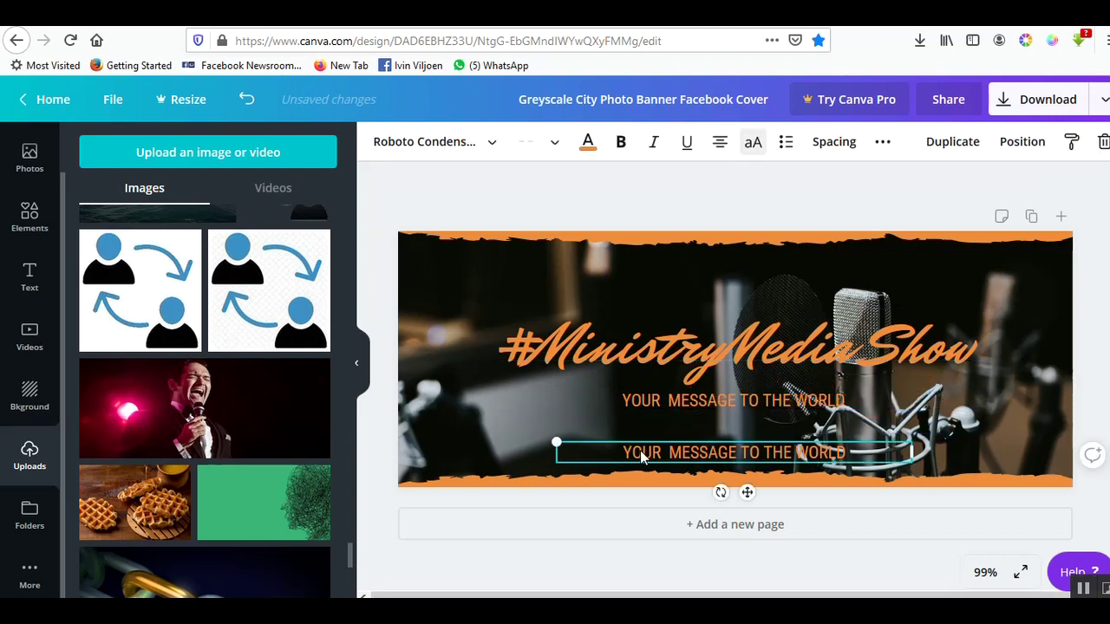
click(640, 450)
drag(625, 451, 851, 447)
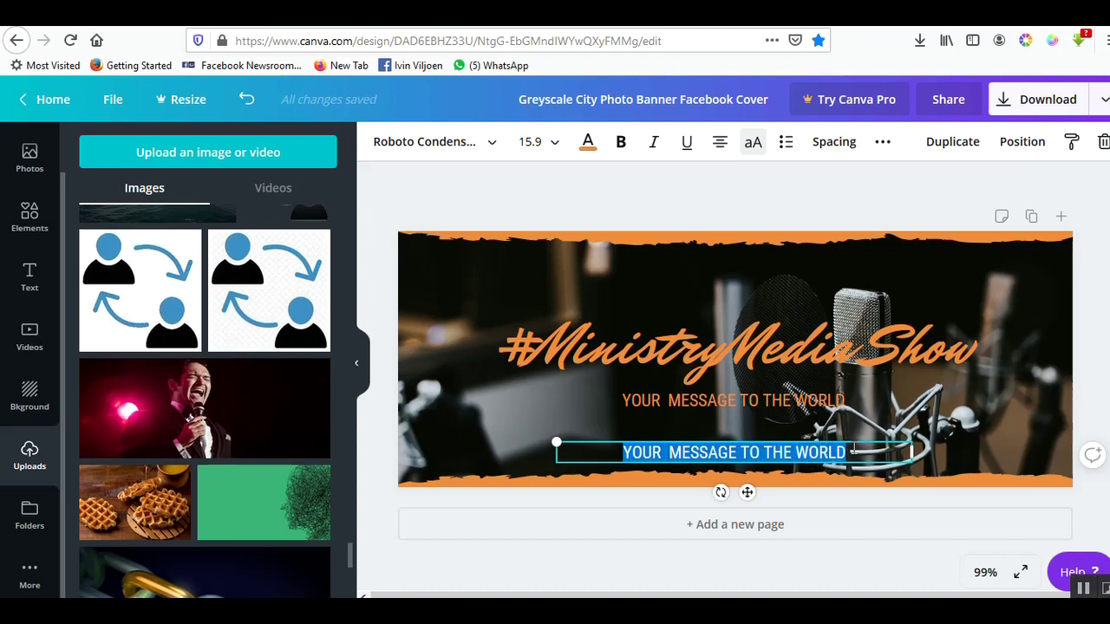
text(MONDAYS)
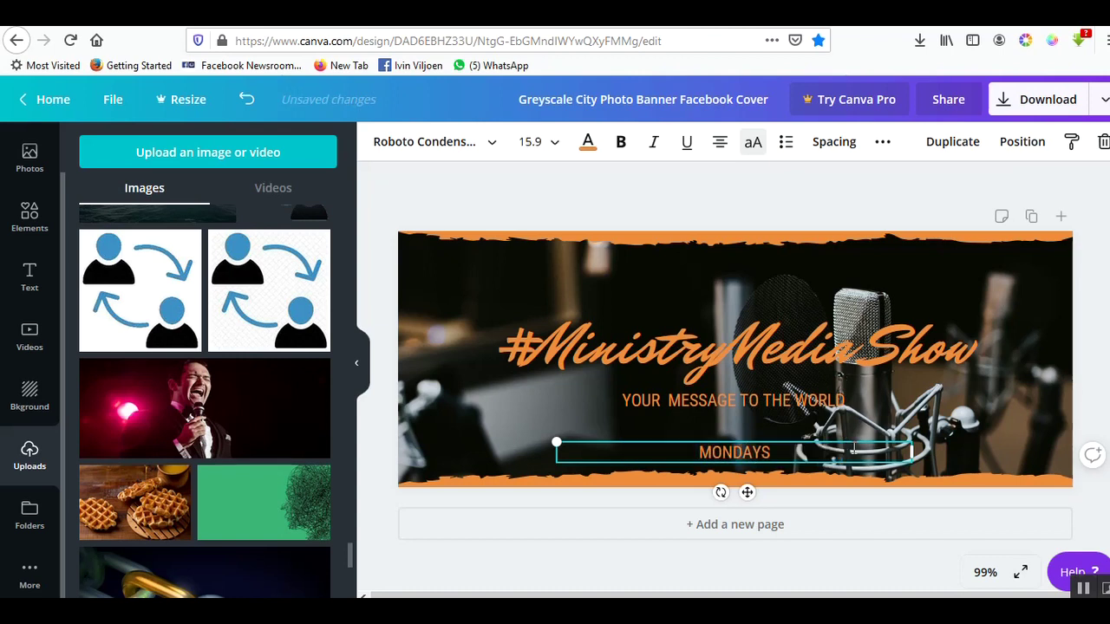
text( 12PM)
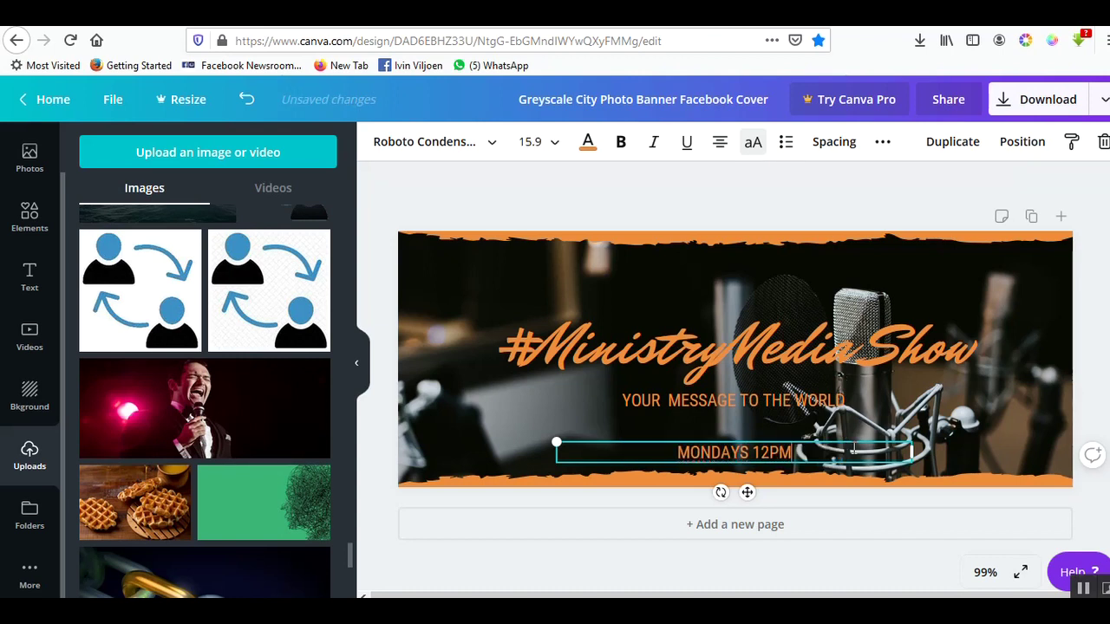
text( CAT)
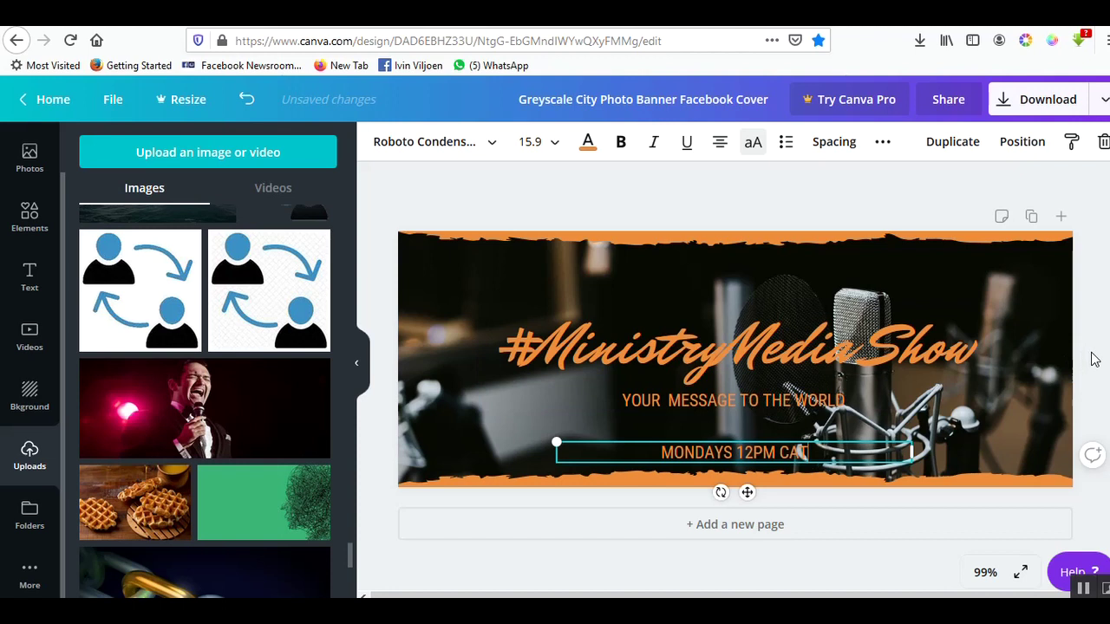
- Narrow the schedule text box, remove the accidental Page 2, and position the line
drag(910, 451, 735, 452)
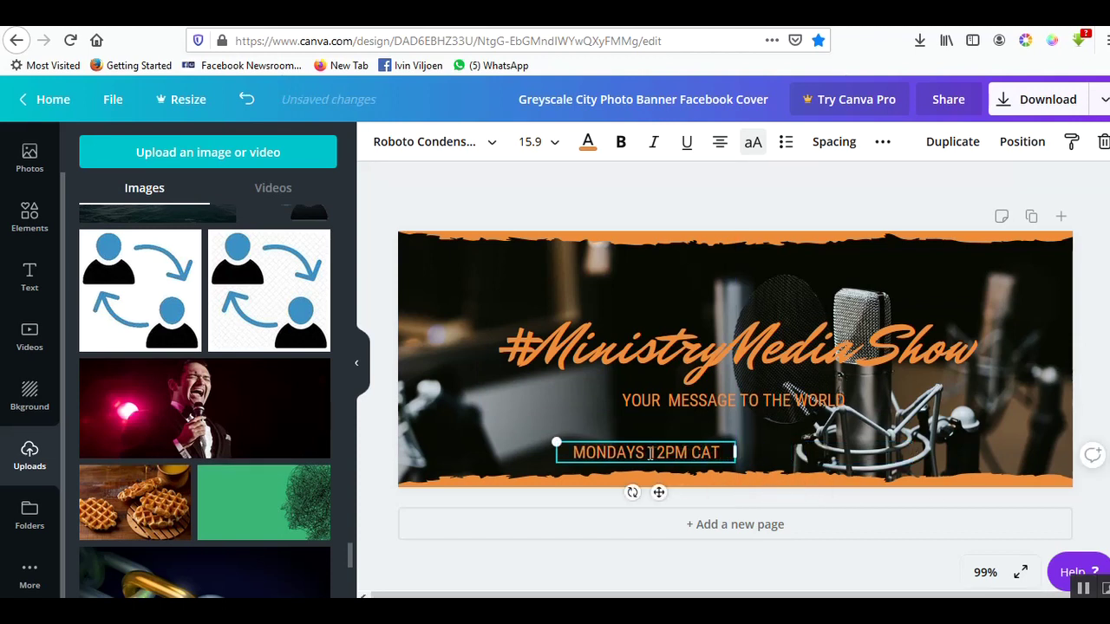
click(570, 526)
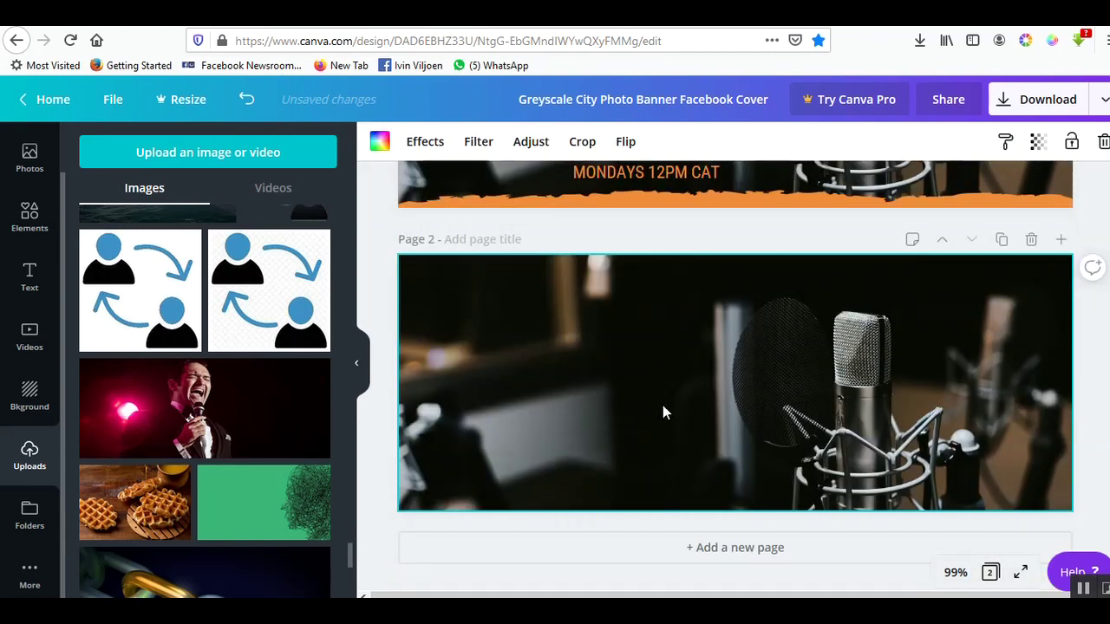
scroll(656, 417, up, 3)
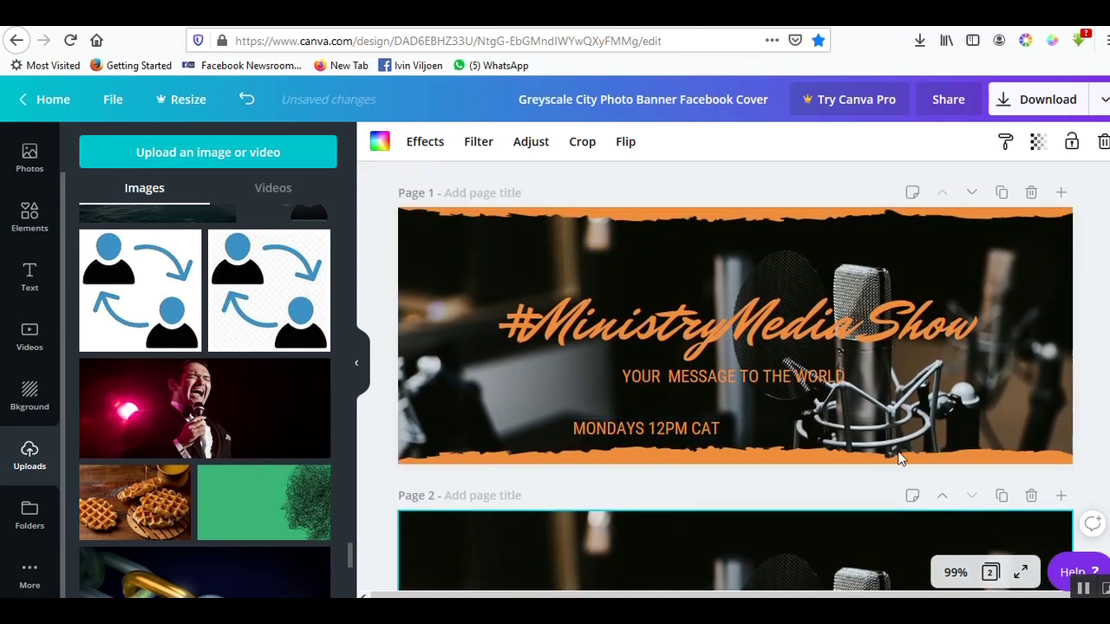
click(1031, 495)
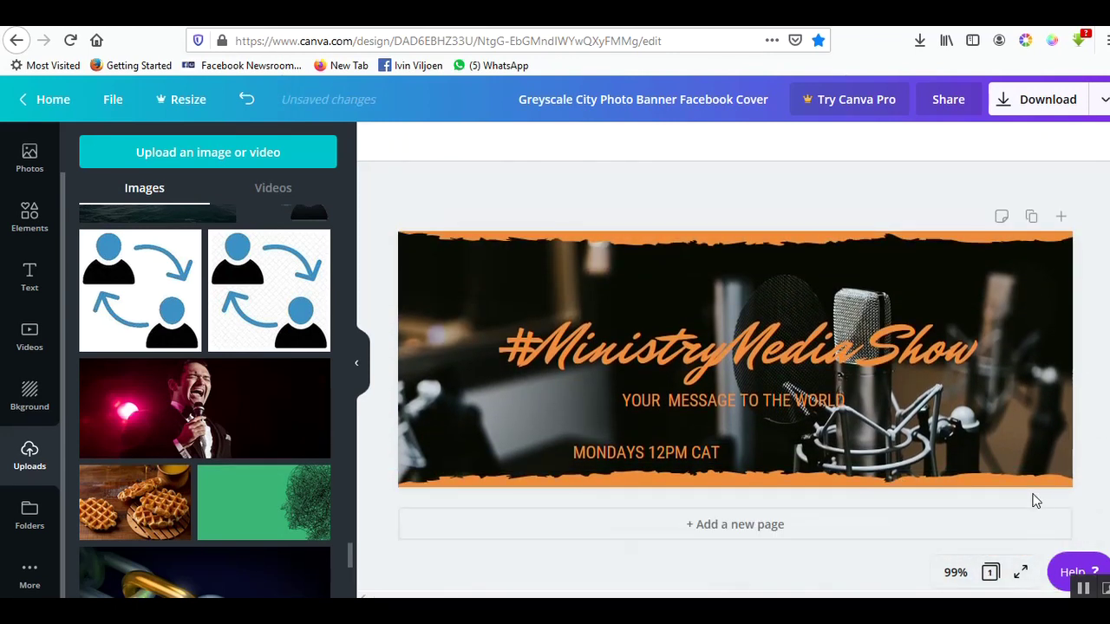
mouse_move(688, 453)
mouse_down()
mouse_move(565, 460)
mouse_move(686, 453)
mouse_up()
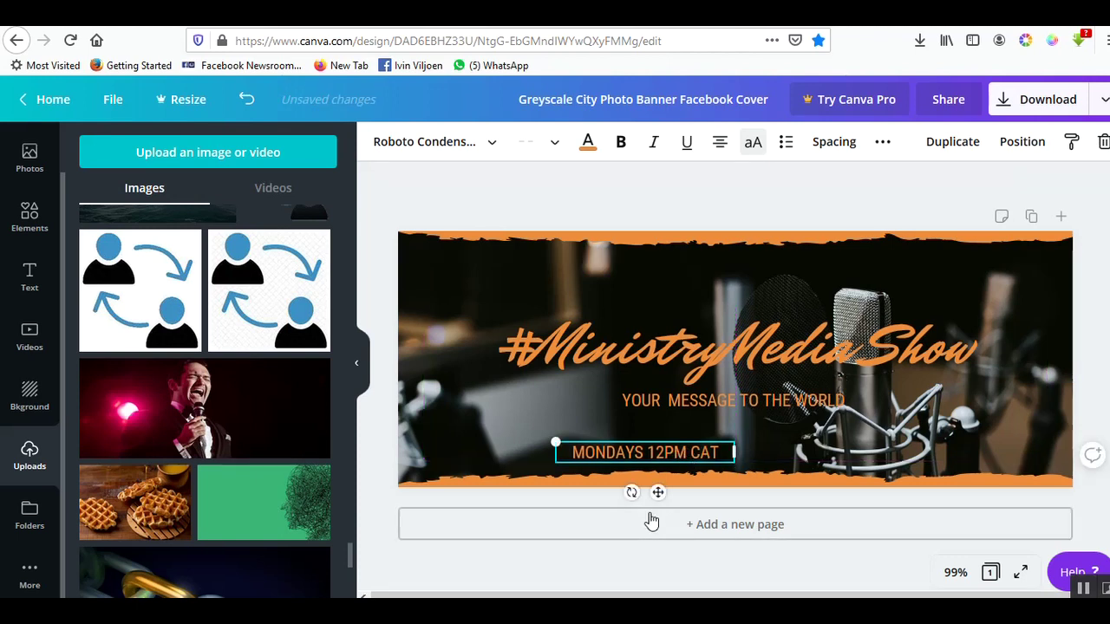
click(666, 201)
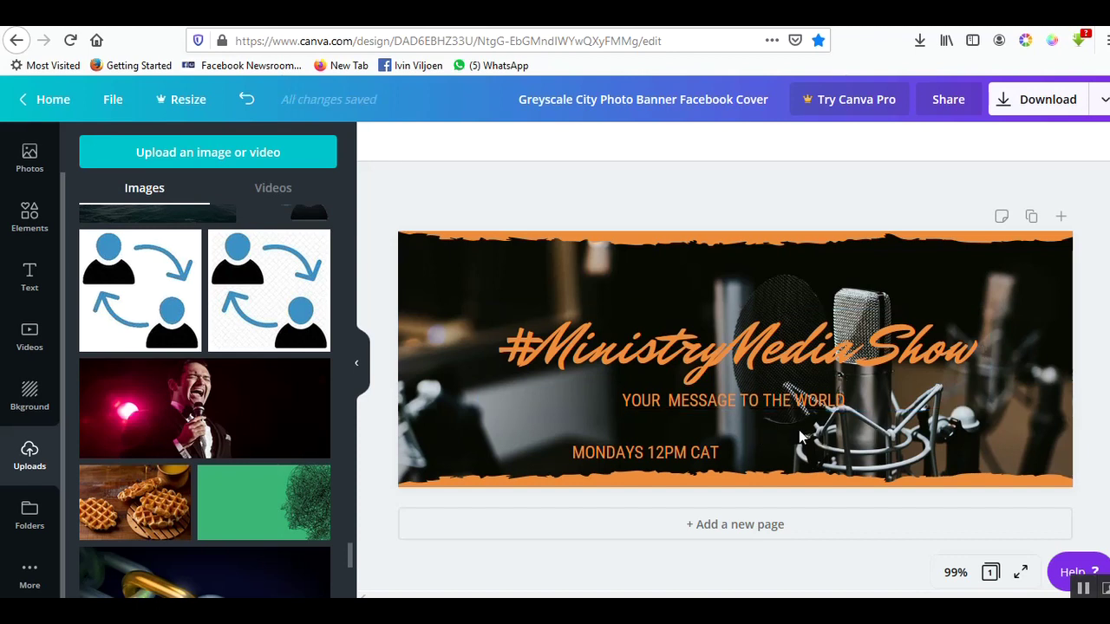
- Append '@ RAINBOW GOSPEL RADIO' after CAT in the schedule line
click(620, 456)
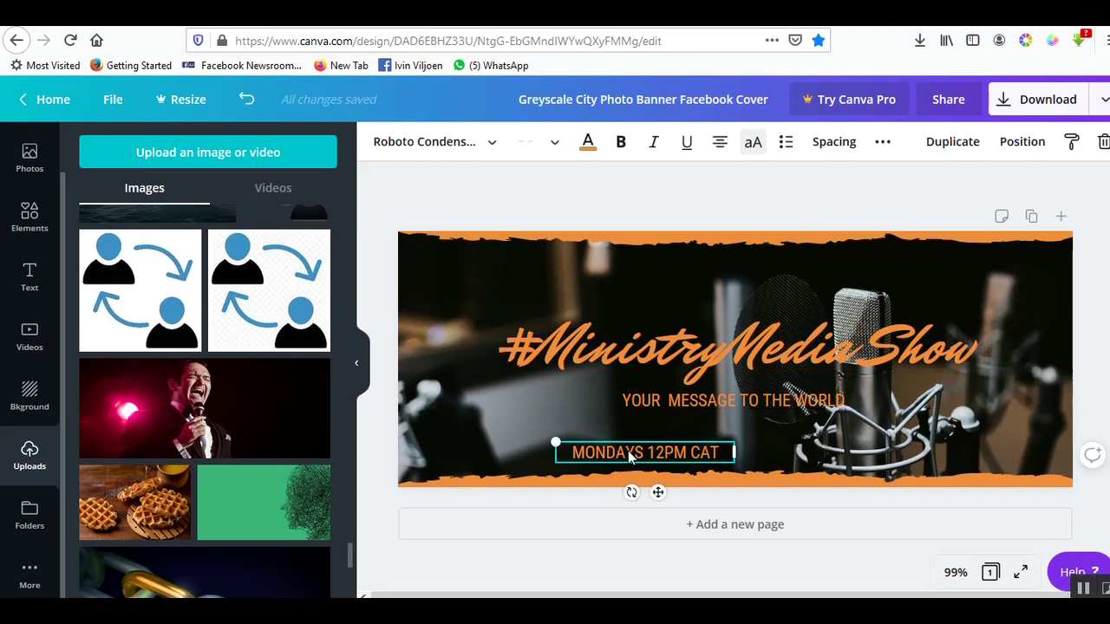
double_click(719, 455)
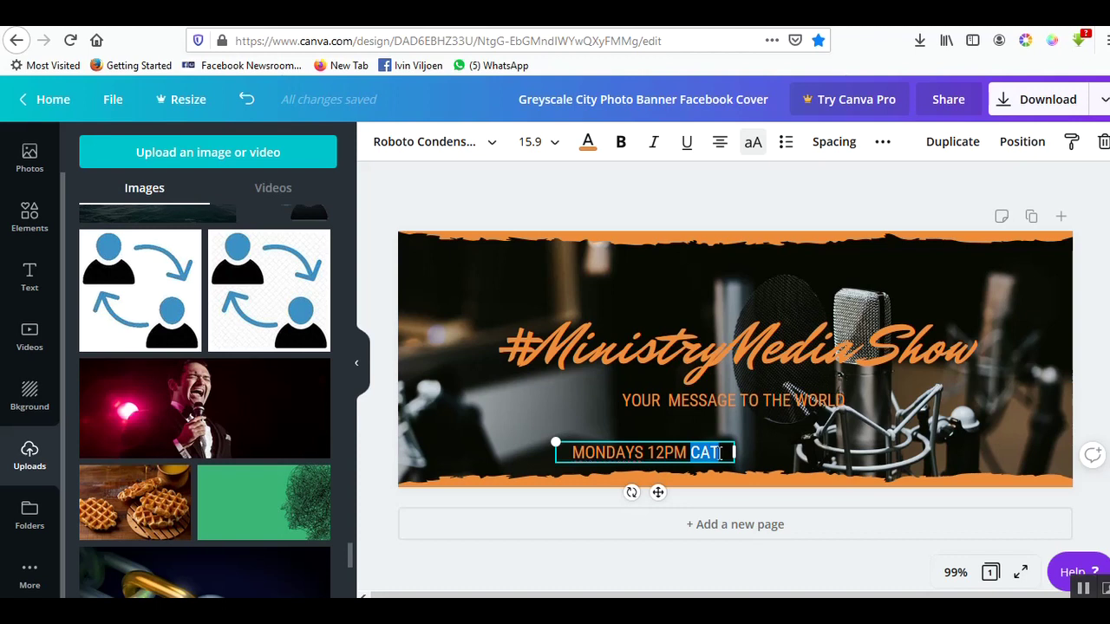
click(718, 455)
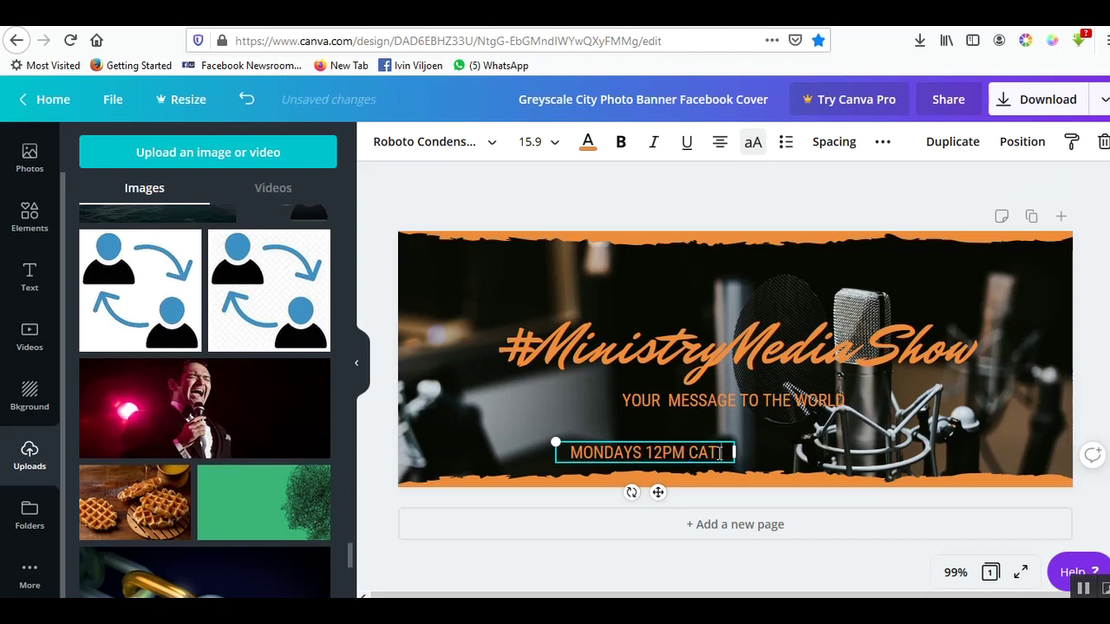
text(@ )
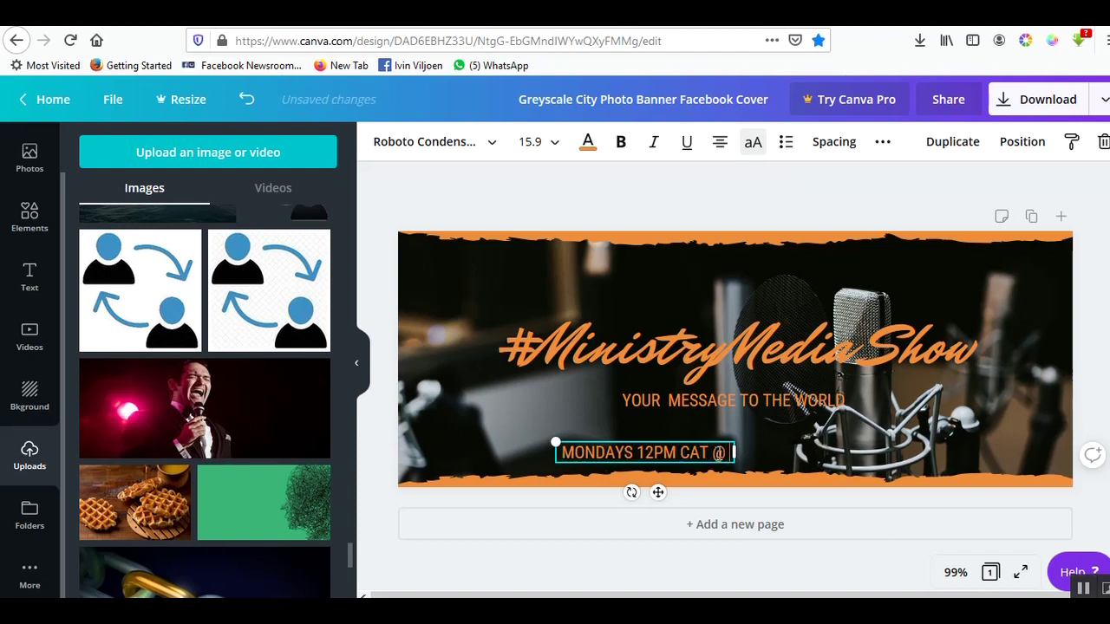
text(RA)
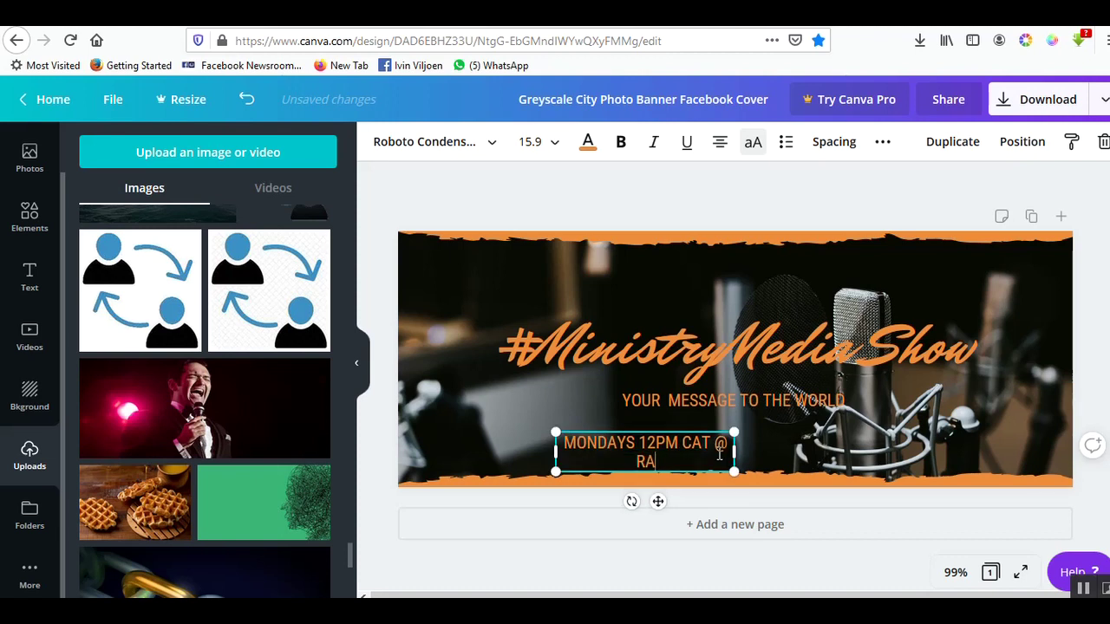
text(INBOW GO)
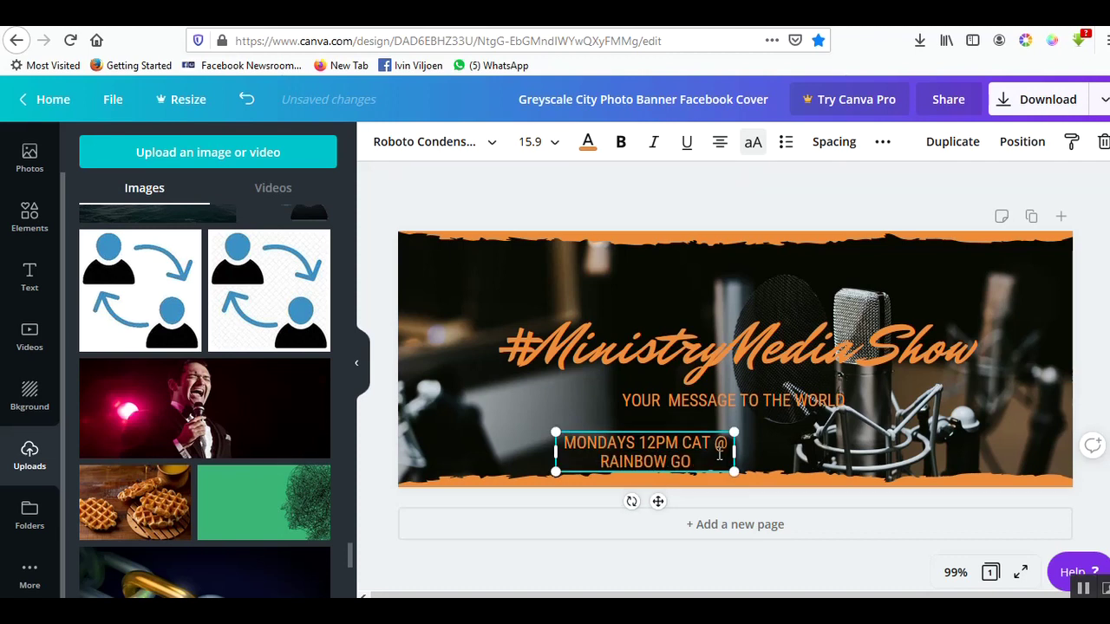
text(SPEL RADIO)
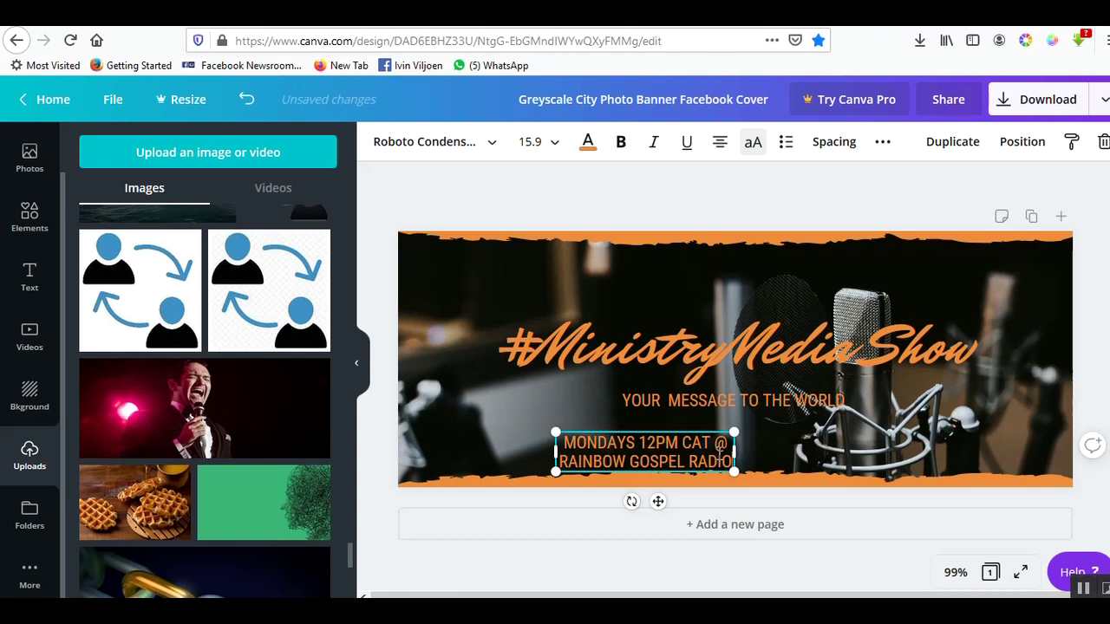
- Widen the schedule text box to one line and align it along the bottom-left edge
drag(734, 450, 794, 450)
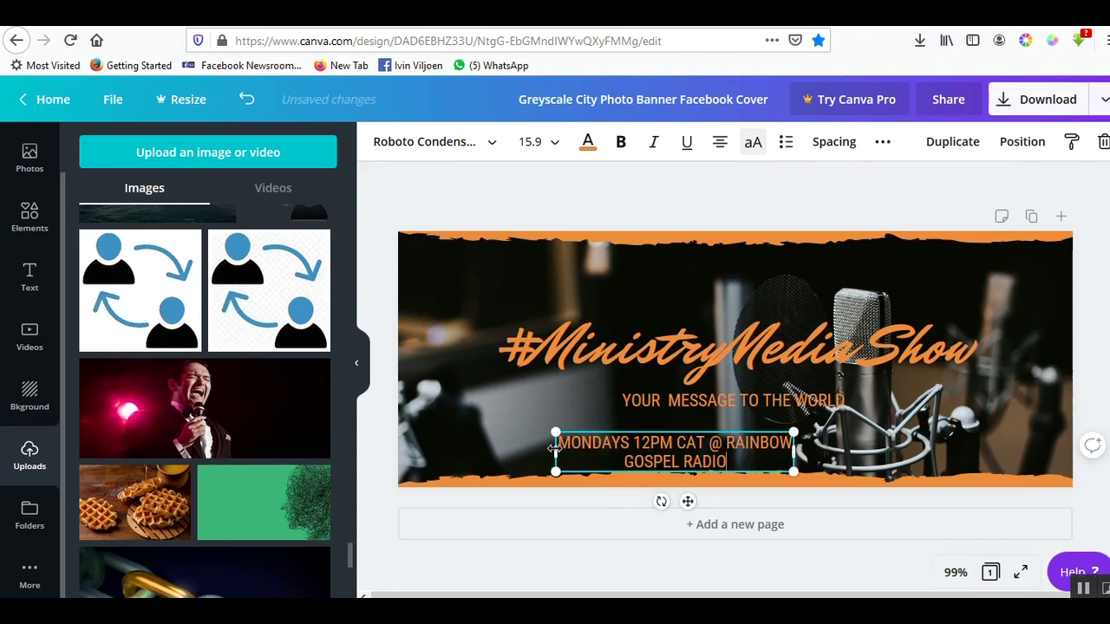
drag(555, 448, 442, 445)
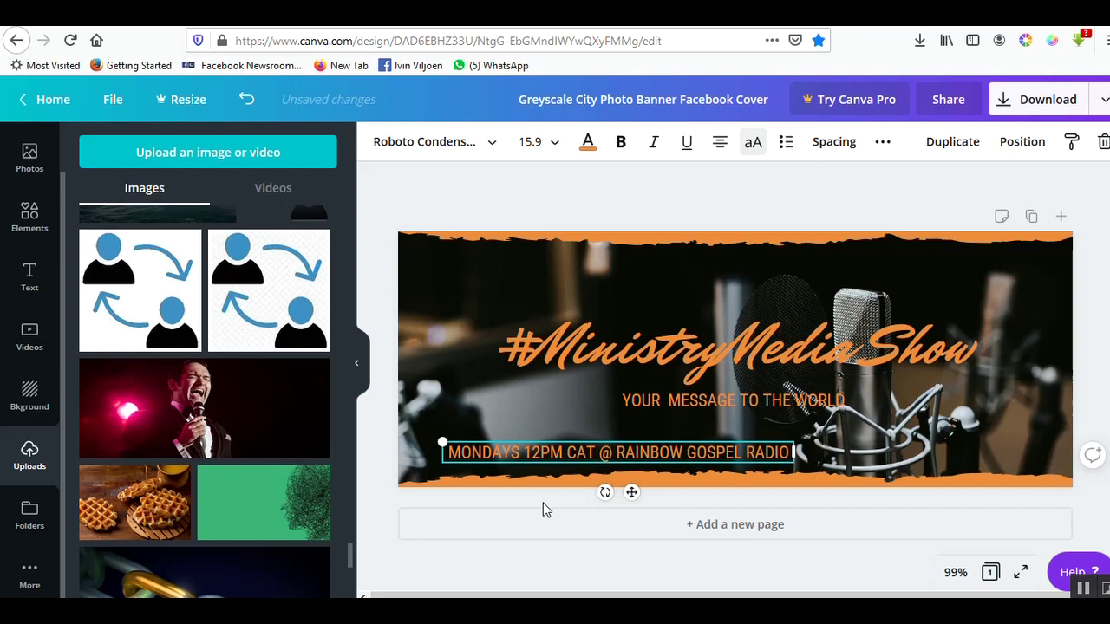
drag(563, 459, 555, 463)
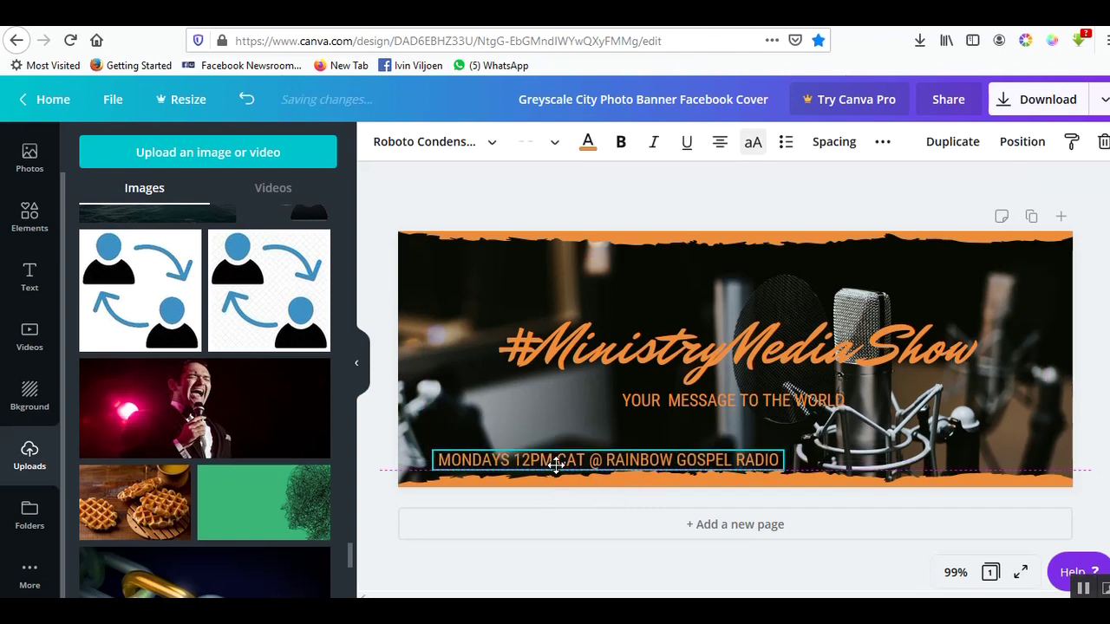
click(614, 205)
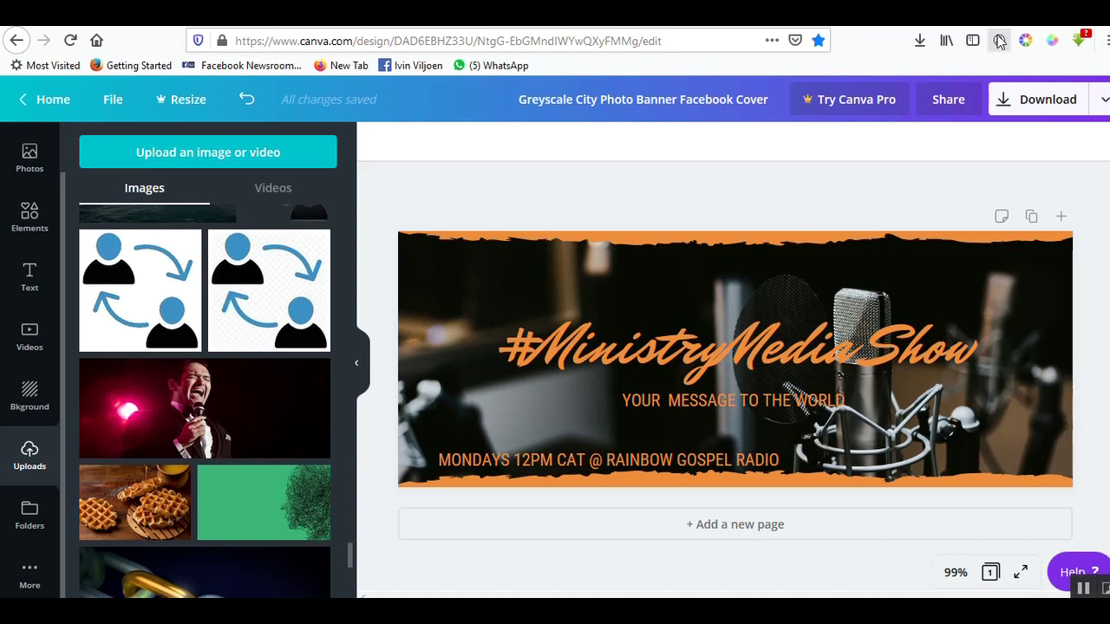
- Search Google for 'rainbow world' in a new Firefox tab, correcting the typos
key(ctrl+t)
click(770, 44)
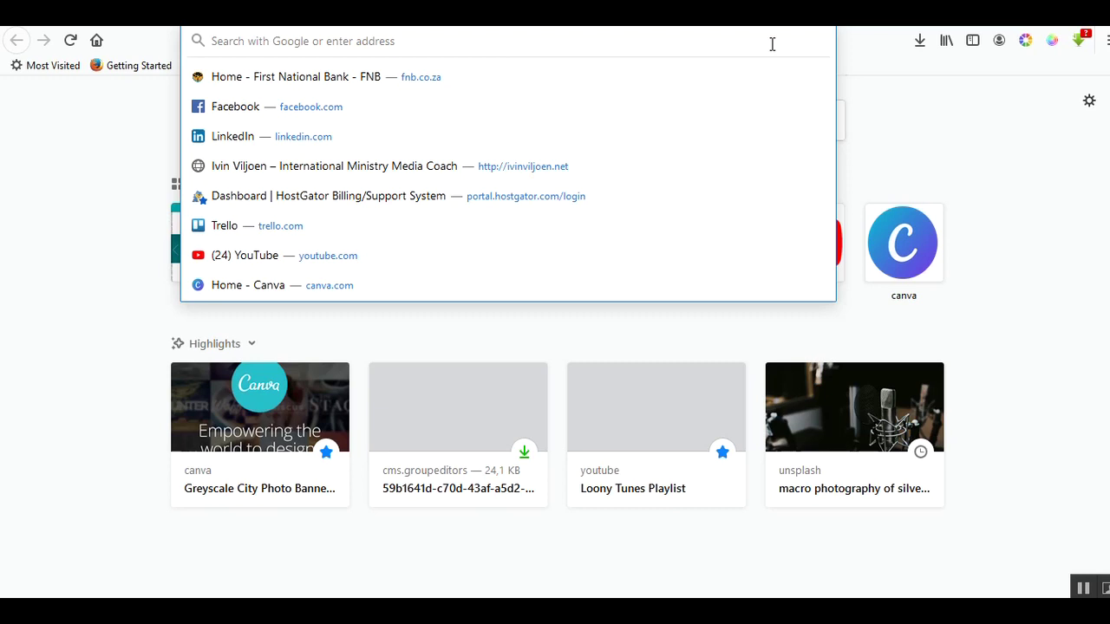
text(rainbiow r)
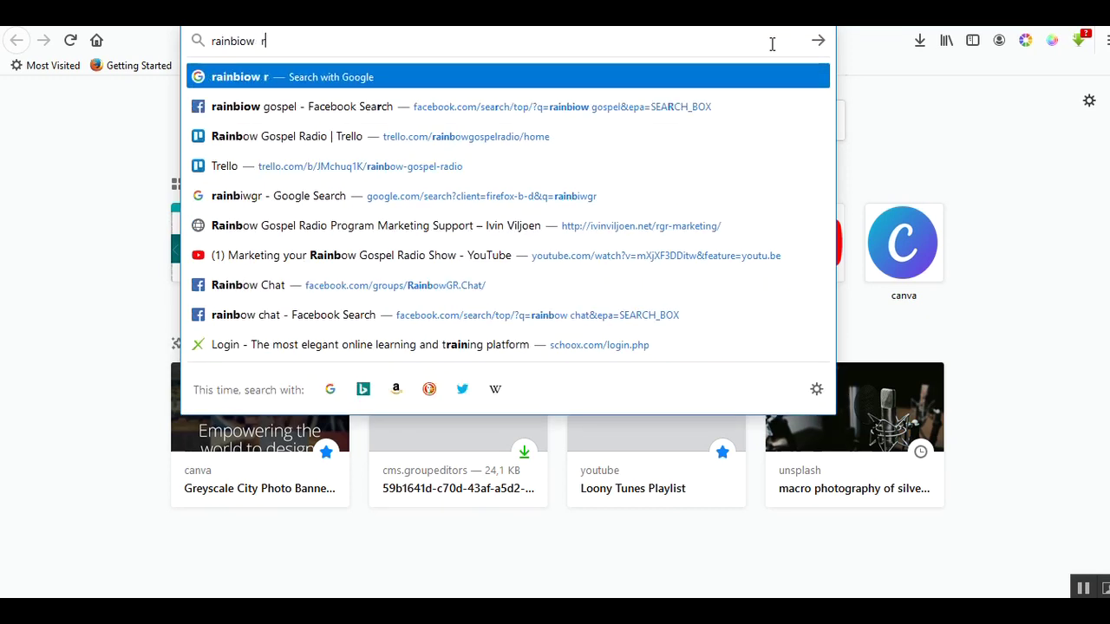
key(BackSpace)
text(world)
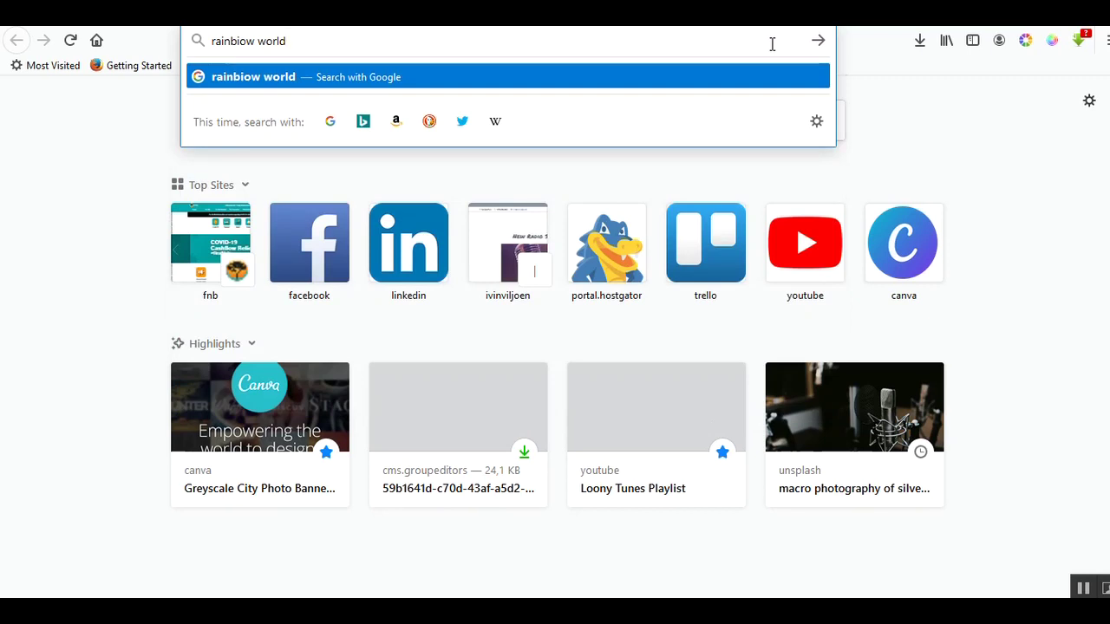
key(BackSpace)
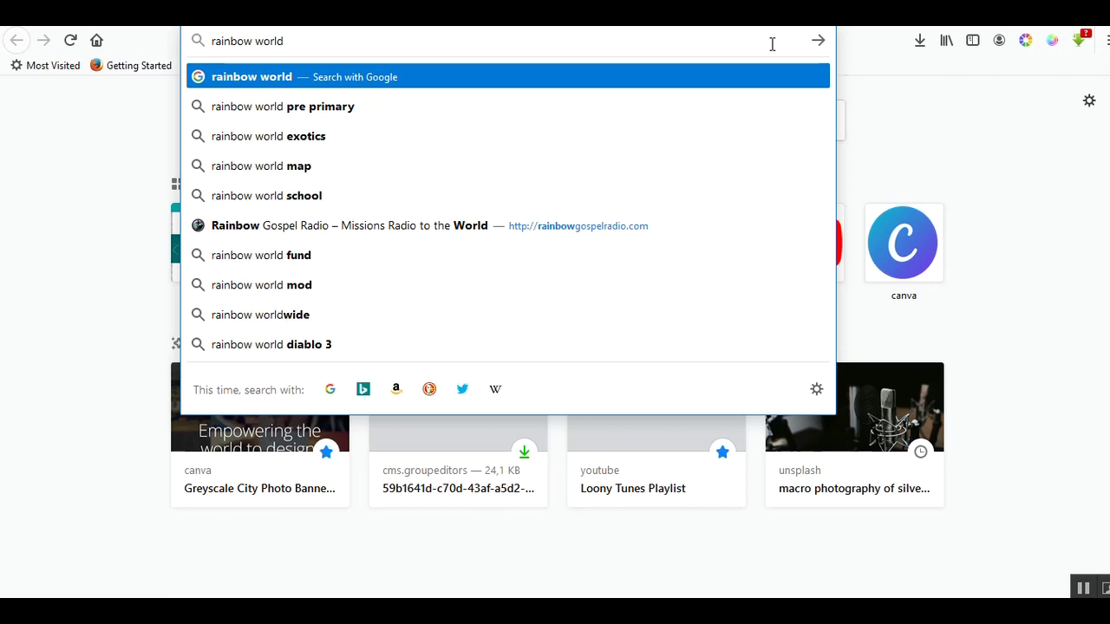
key(Return)
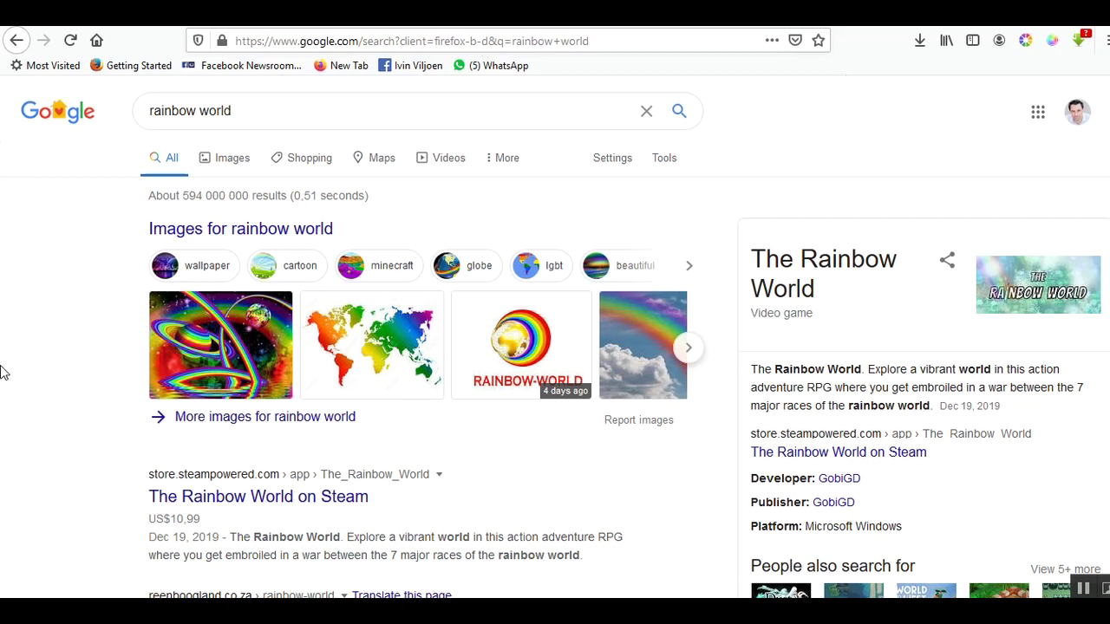
- Refine the search to 'rainbow world app' and open the Rainbow World Google Play listing
scroll(3, 441, down, 3)
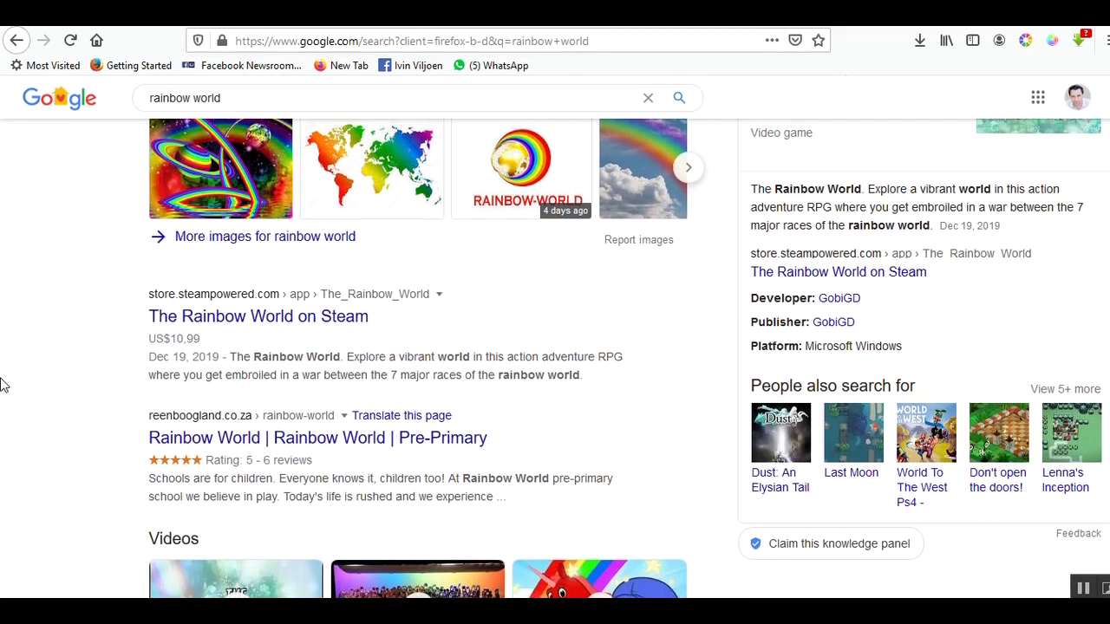
scroll(3, 384, down, 1)
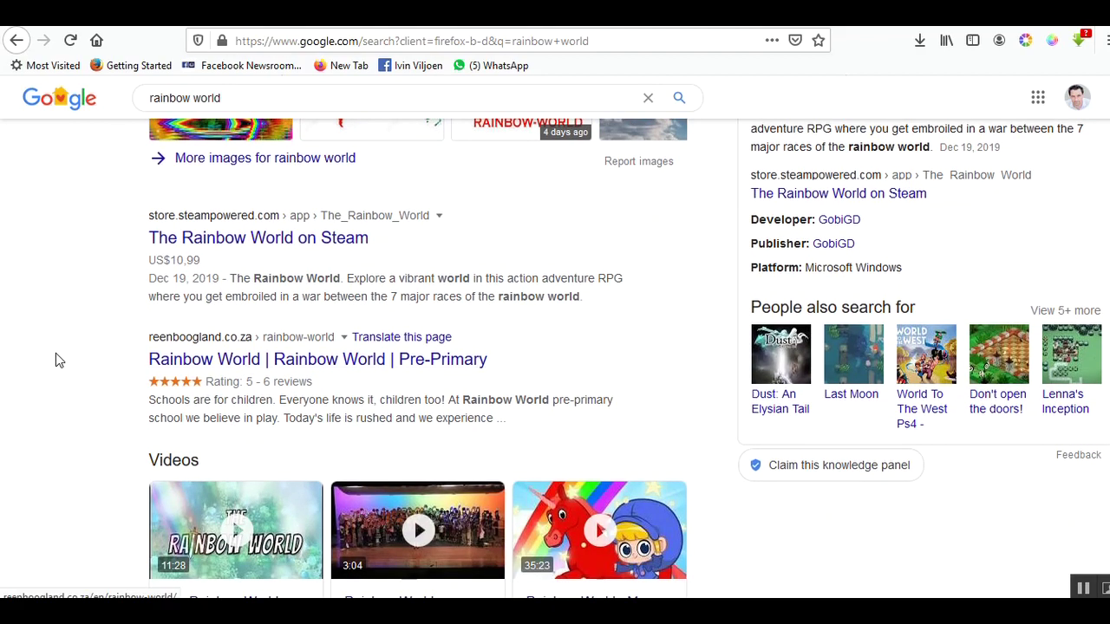
scroll(55, 362, down, 4)
scroll(54, 363, up, 8)
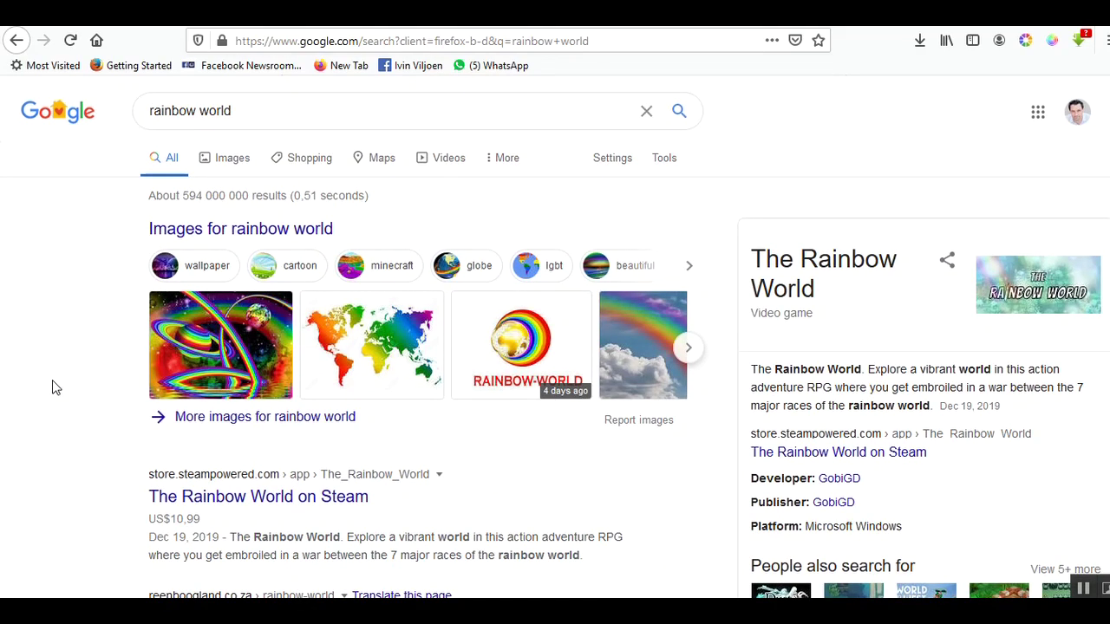
click(278, 109)
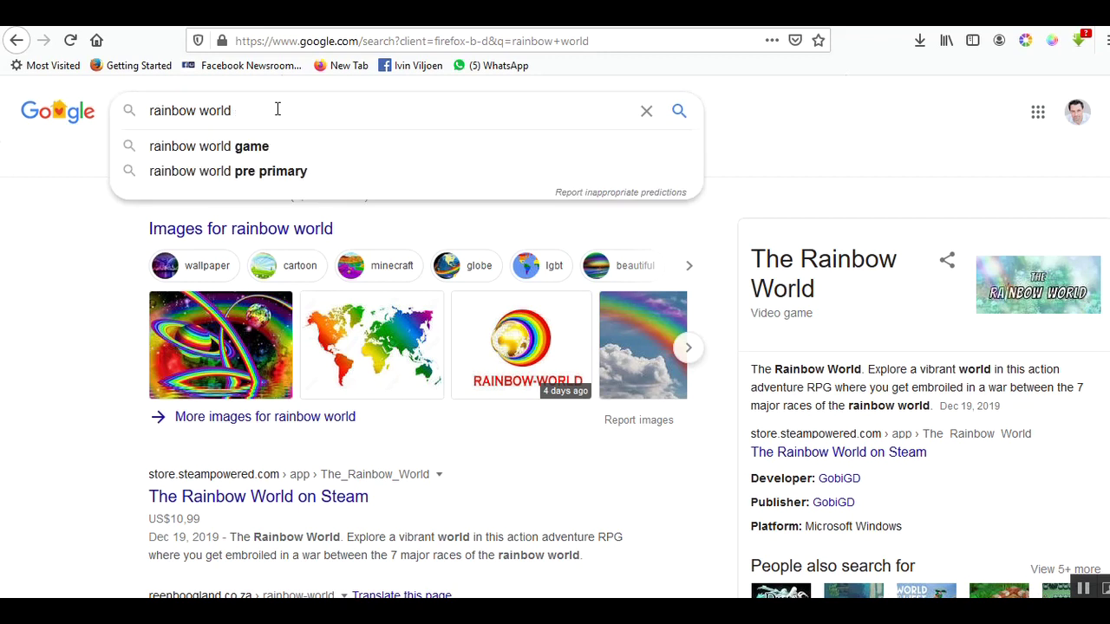
text(app)
key(Return)
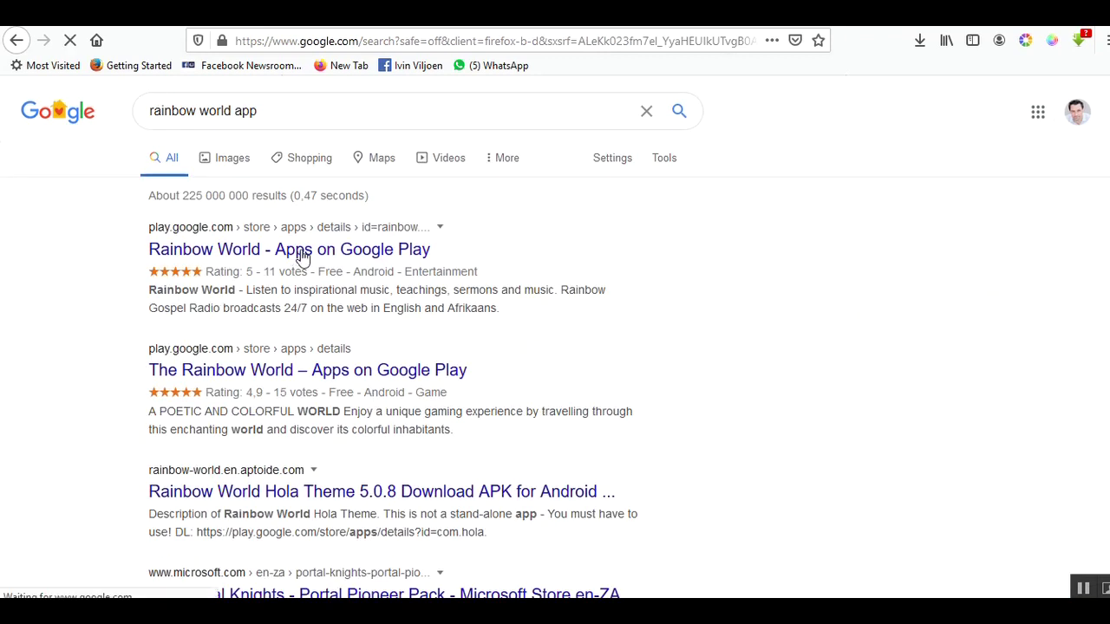
click(252, 253)
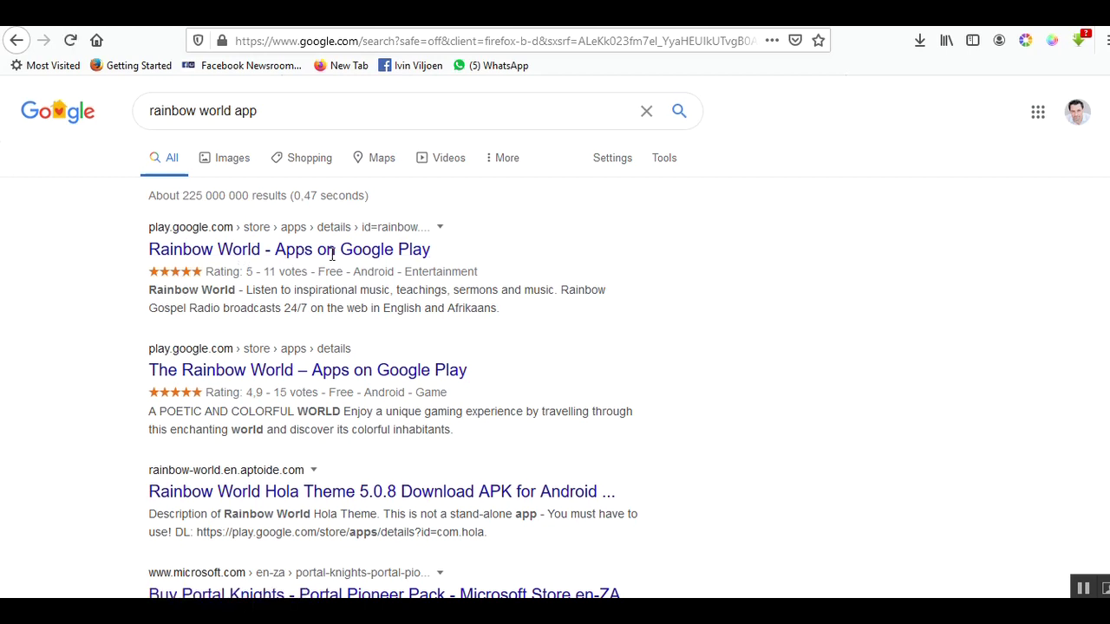
- Search Google for 'play store icon'
click(274, 110)
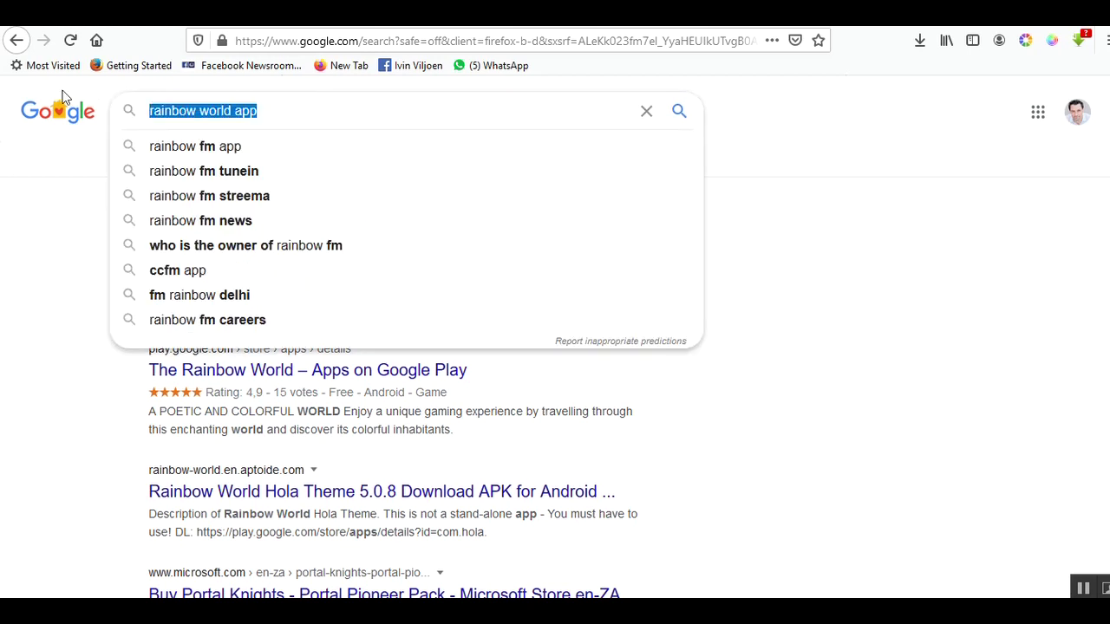
text(play )
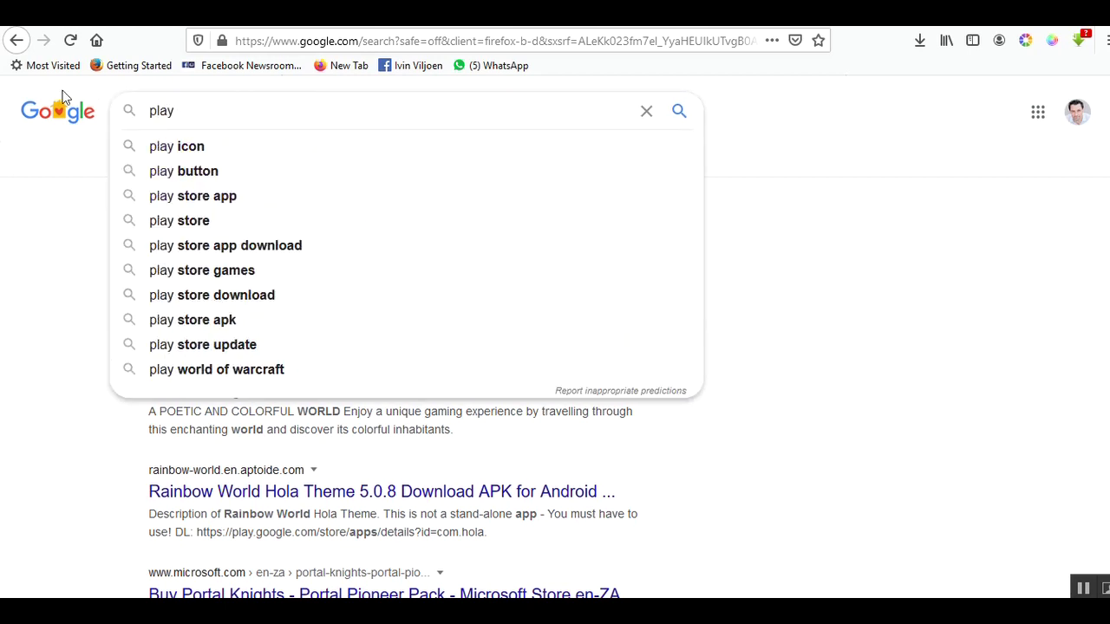
text(store)
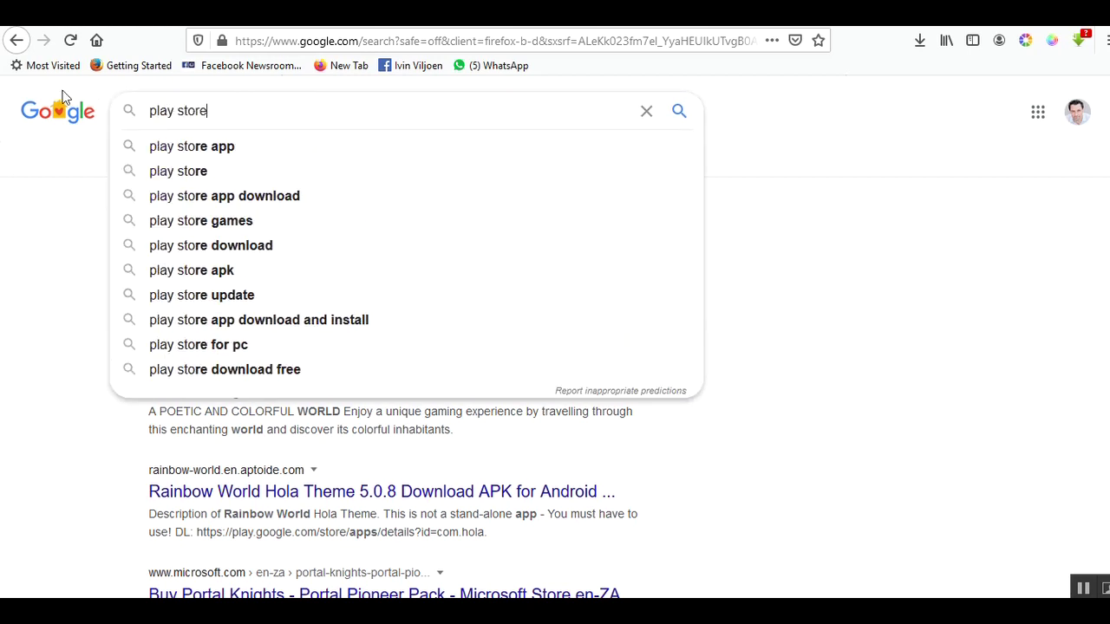
text( icon)
key(Return)
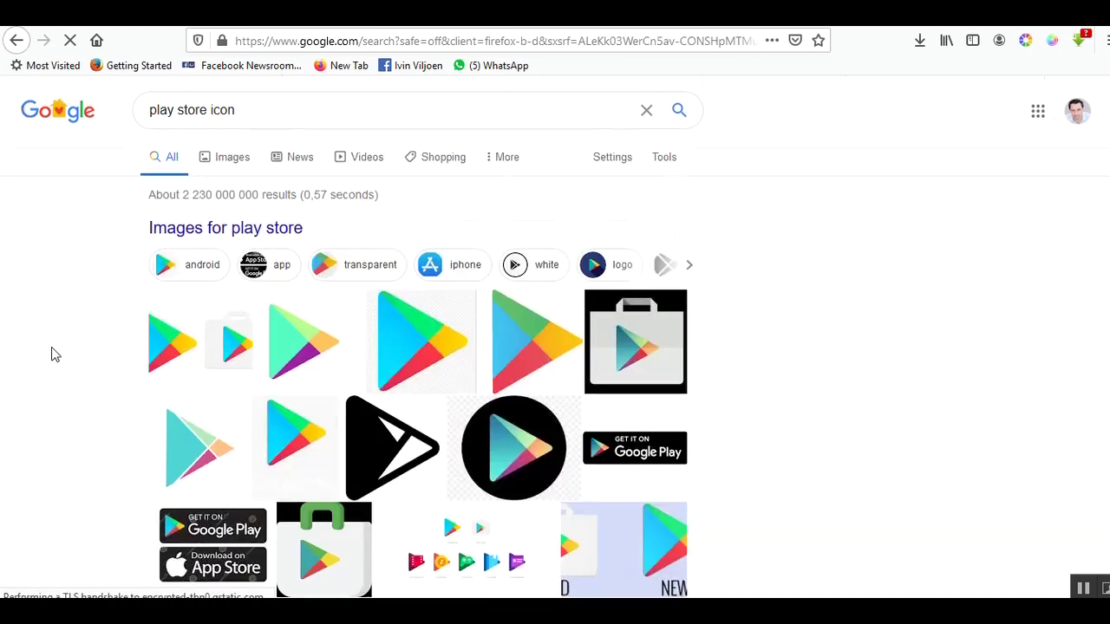
scroll(102, 454, down, 1)
scroll(289, 116, up, 1)
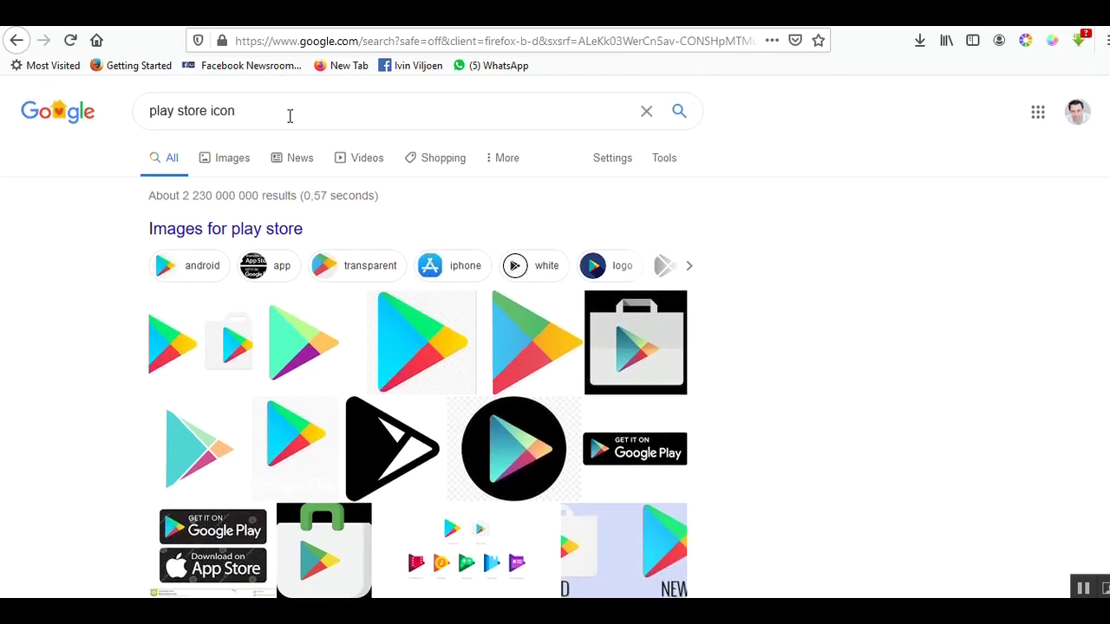
- Show transparent image results for play store icon and preview the Google Play icon
click(234, 161)
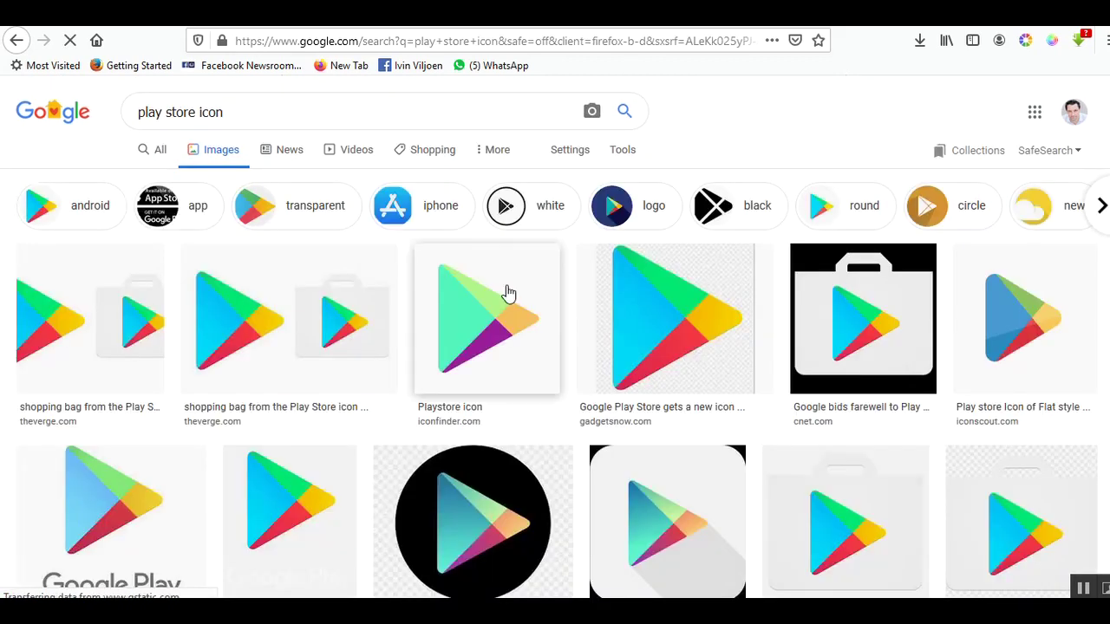
click(320, 216)
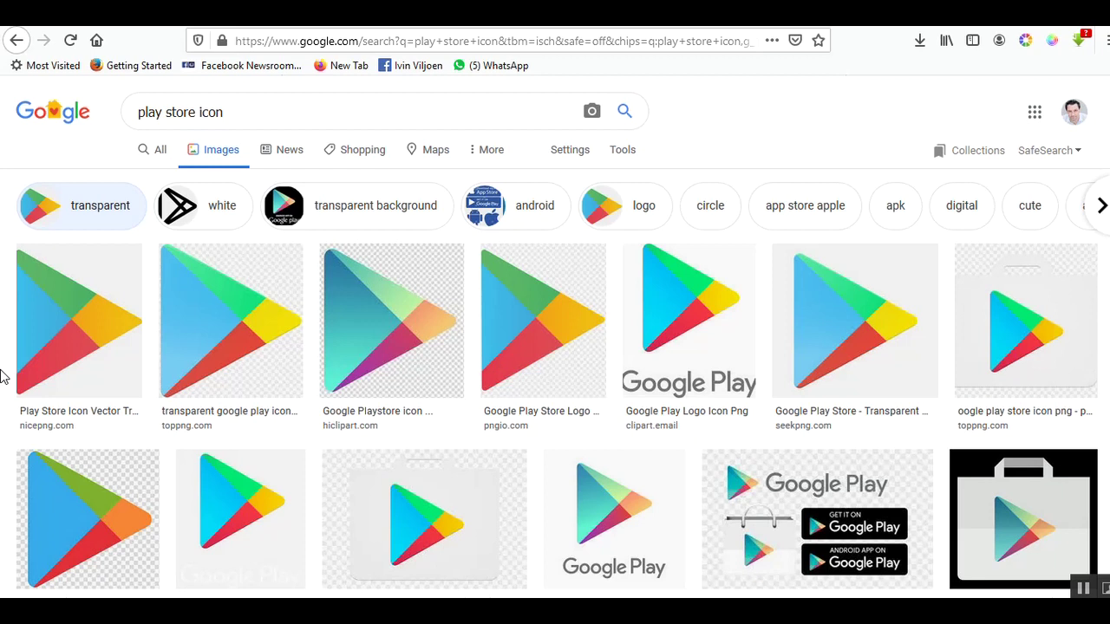
click(235, 315)
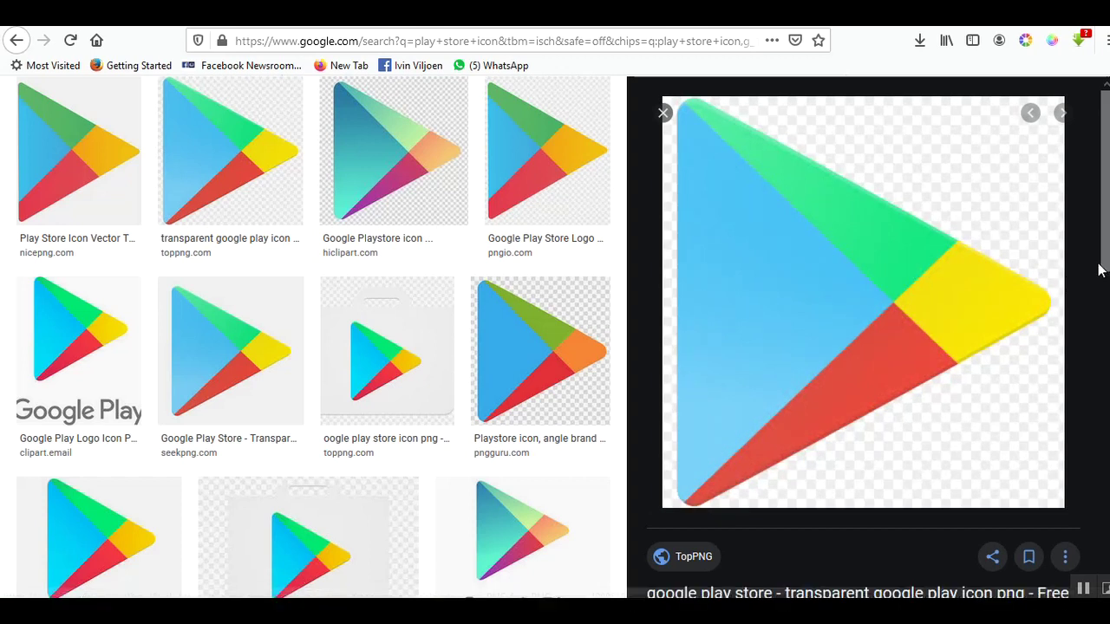
- Save the icon into Desktop\Rainbow Gospel Radio\Images and return to the Canva tab
right_click(842, 270)
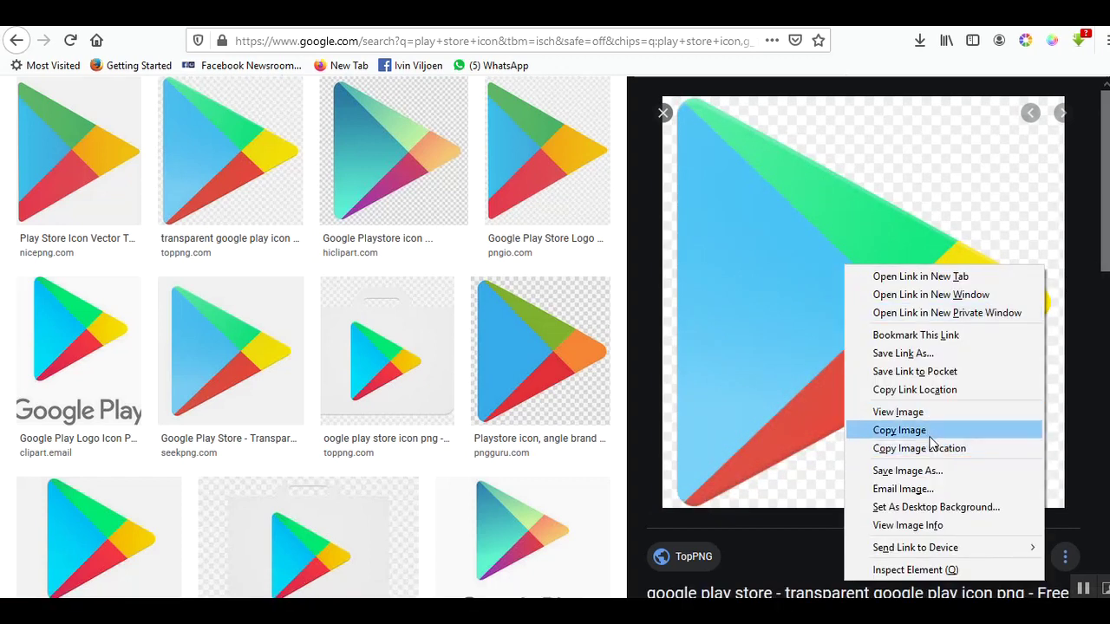
click(921, 472)
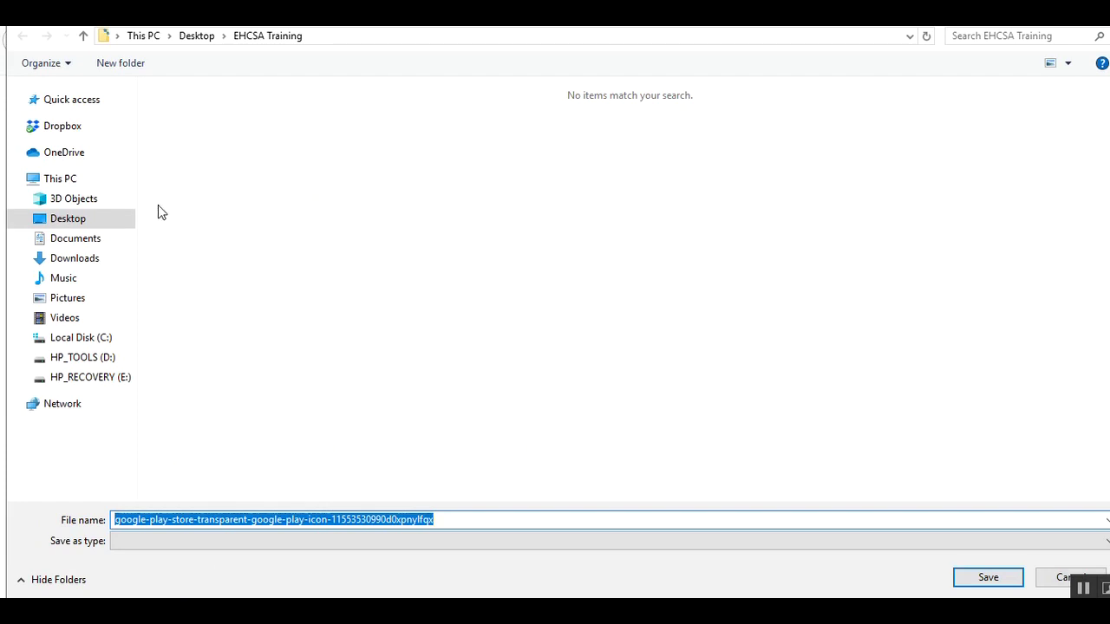
click(82, 218)
double_click(303, 247)
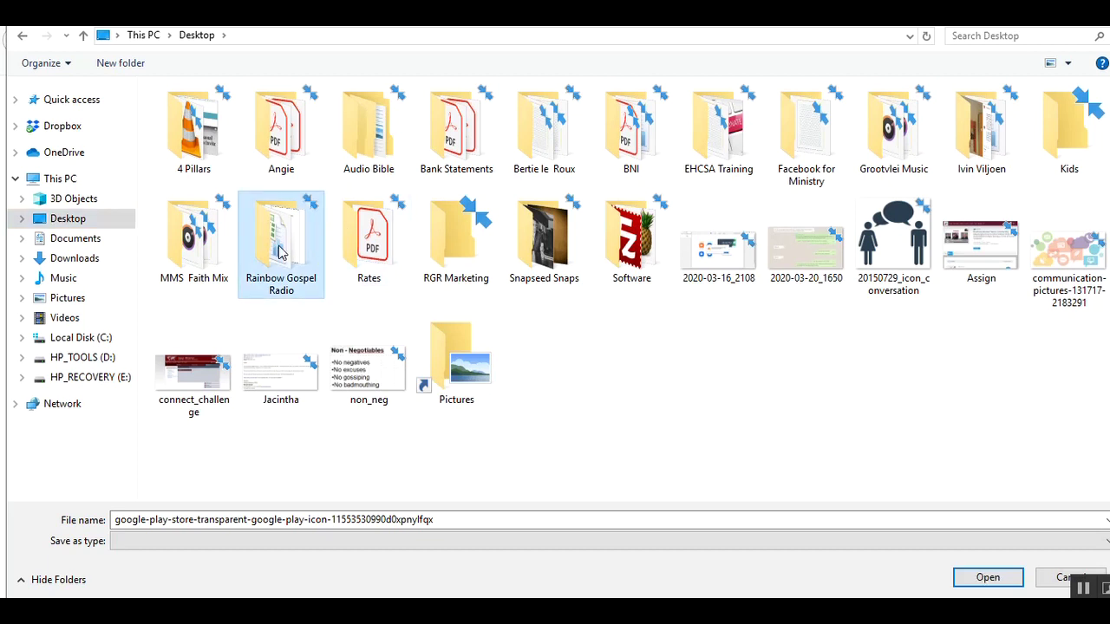
click(203, 149)
double_click(204, 150)
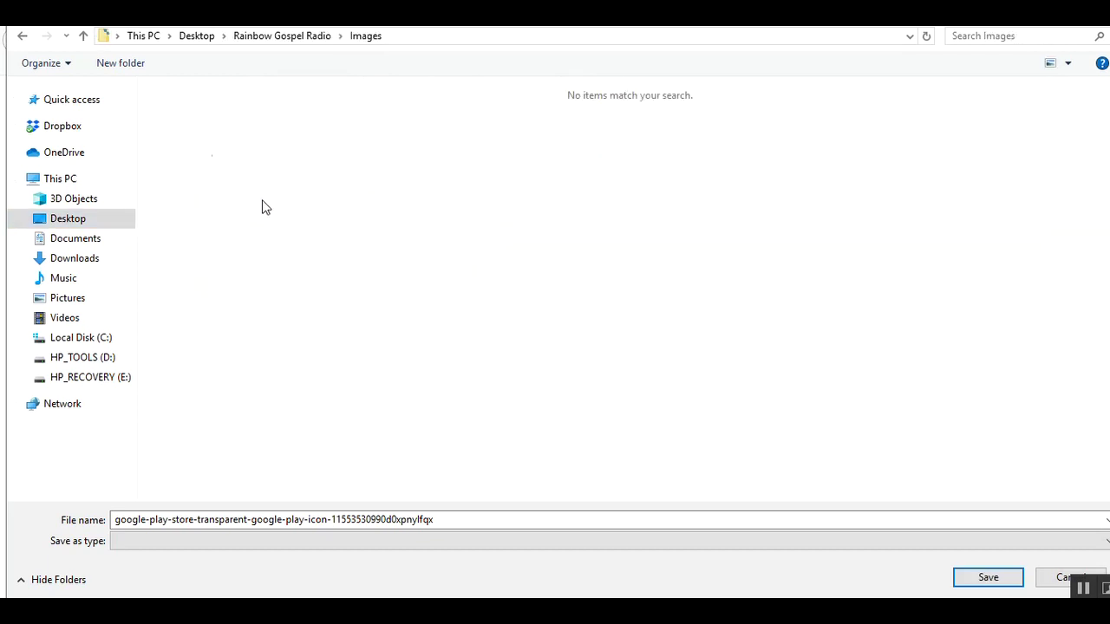
click(988, 577)
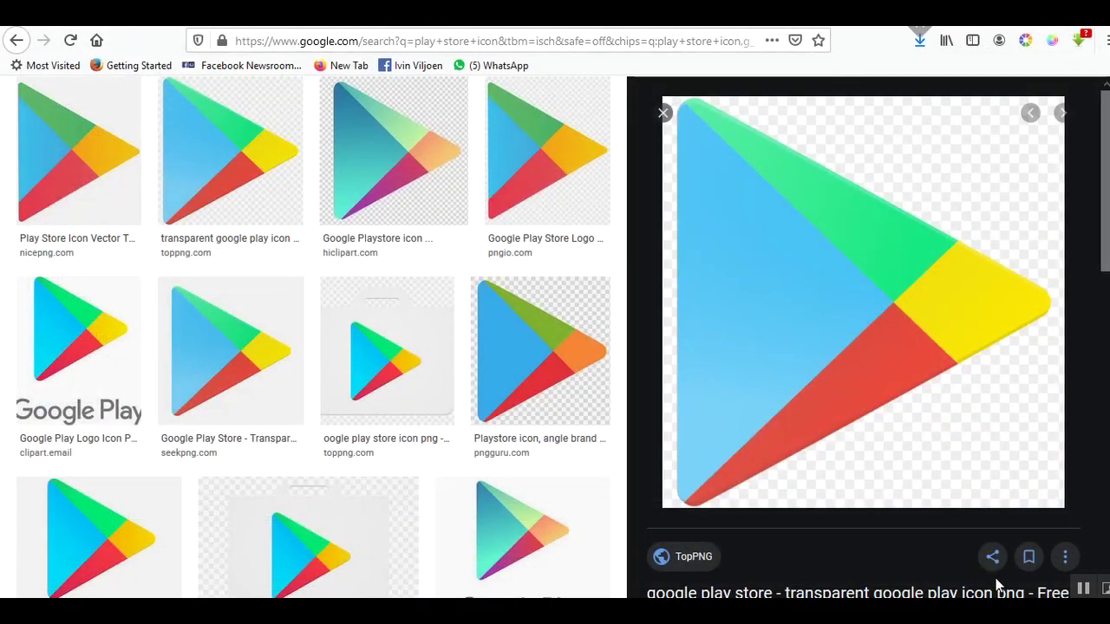
key(ctrl+Tab)
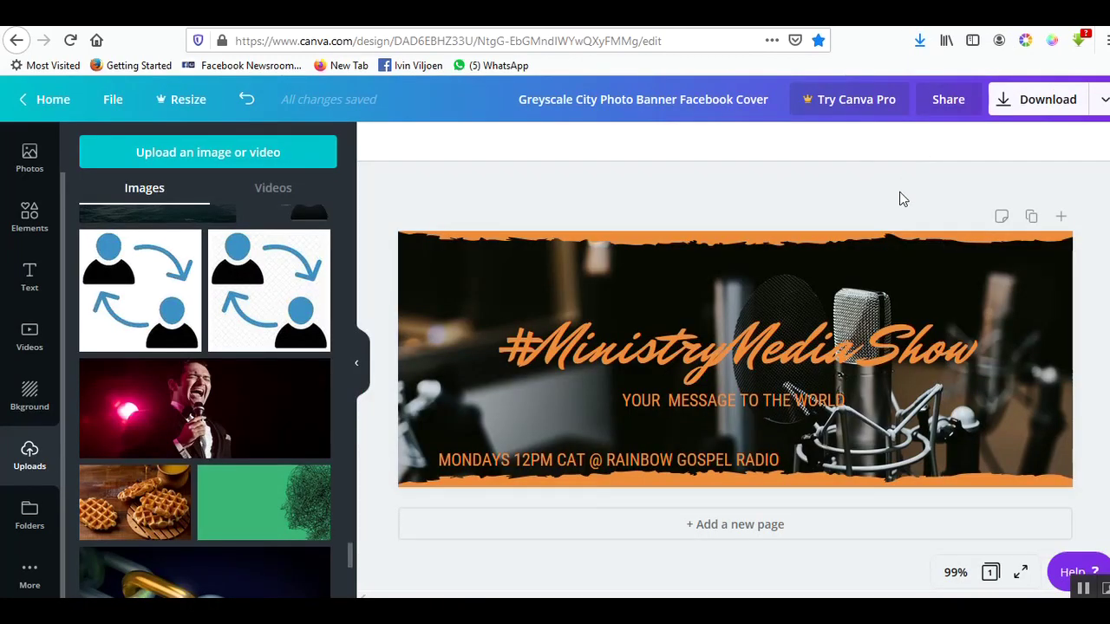
- Duplicate the MONDAYS schedule line, retype it as RAINBOW WORLD, and narrow it at the top right
click(623, 453)
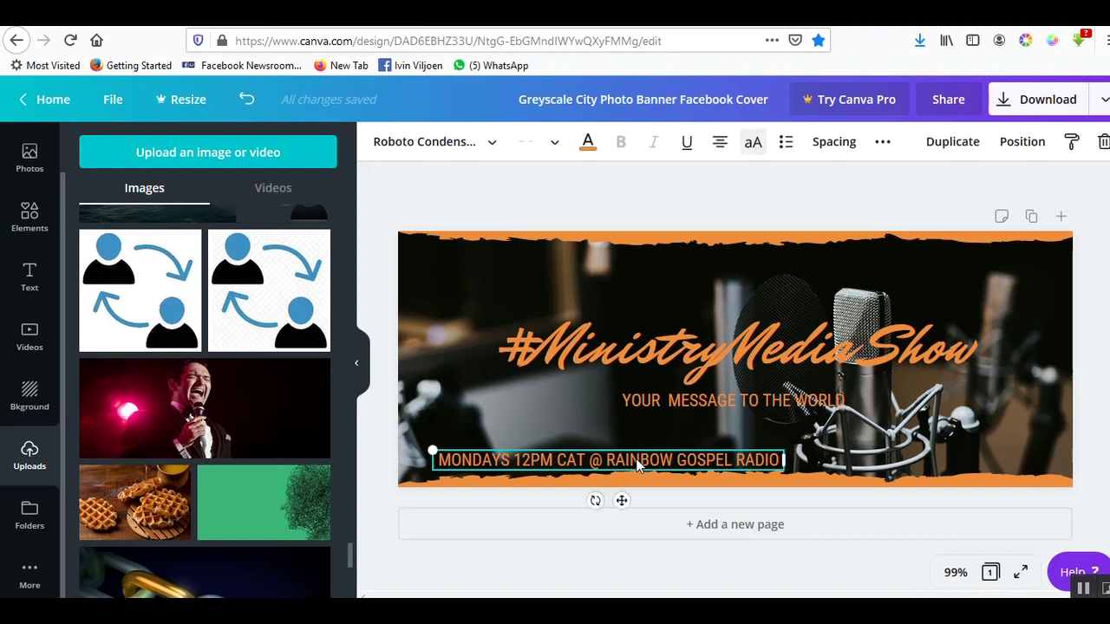
drag(623, 453, 775, 279)
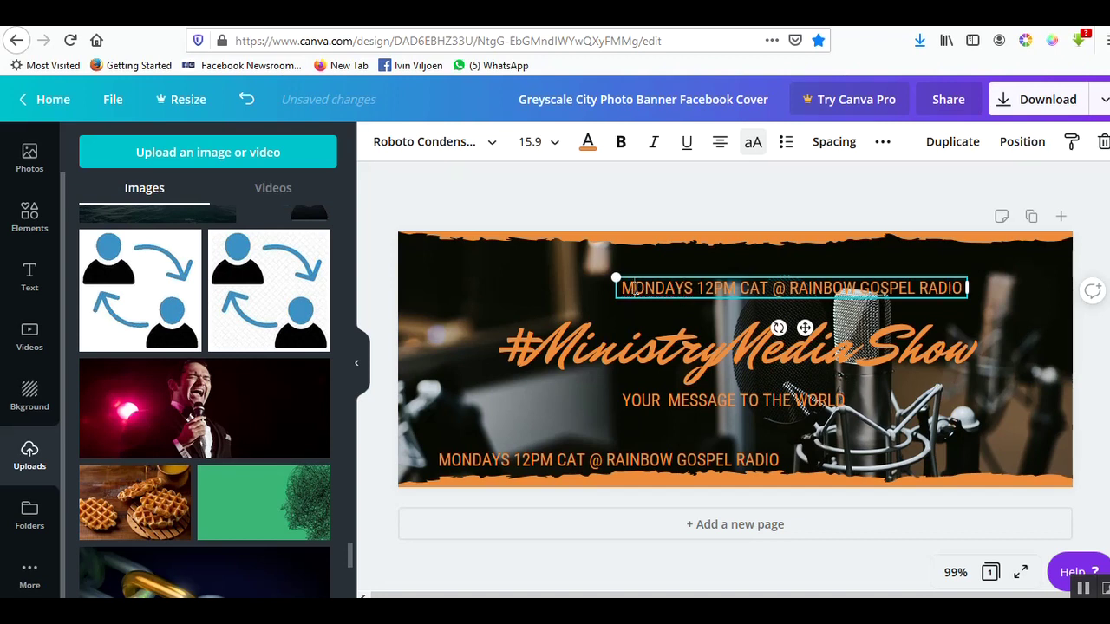
drag(624, 288, 966, 287)
text(RAINBOW WORLD)
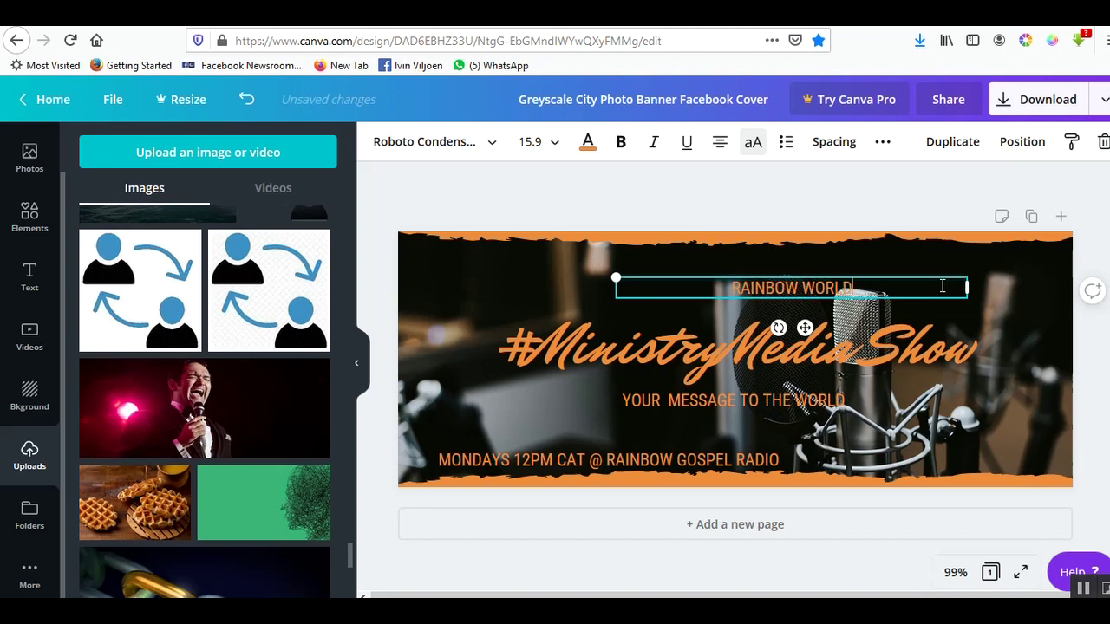
drag(848, 287, 936, 262)
click(802, 199)
click(906, 188)
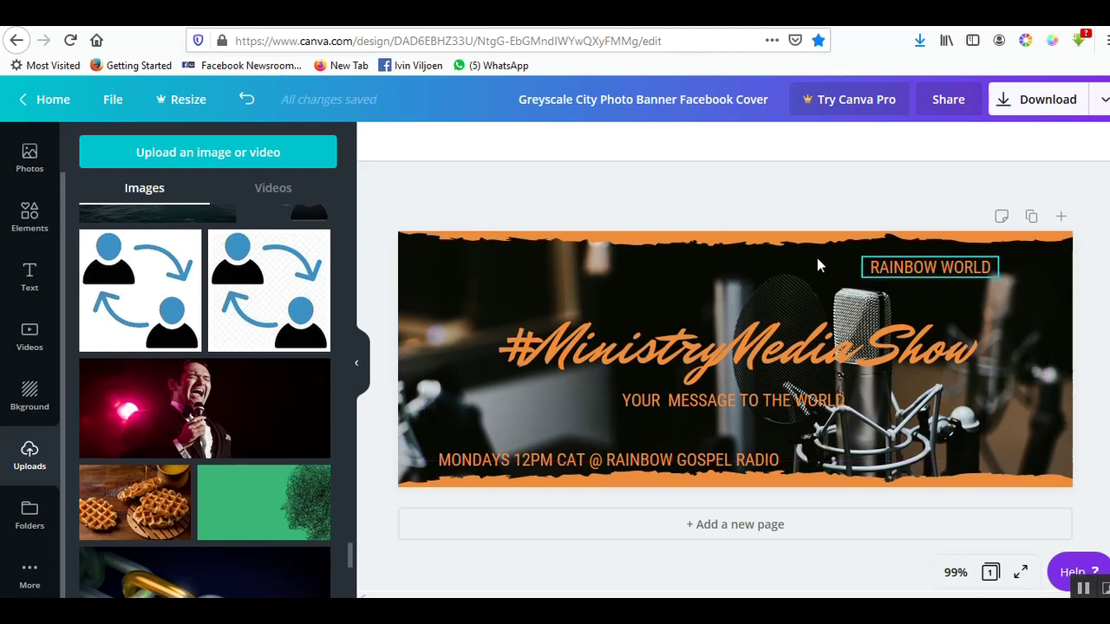
- Upload the saved Google Play icon and place it, shrunk, beside RAINBOW WORLD
click(249, 161)
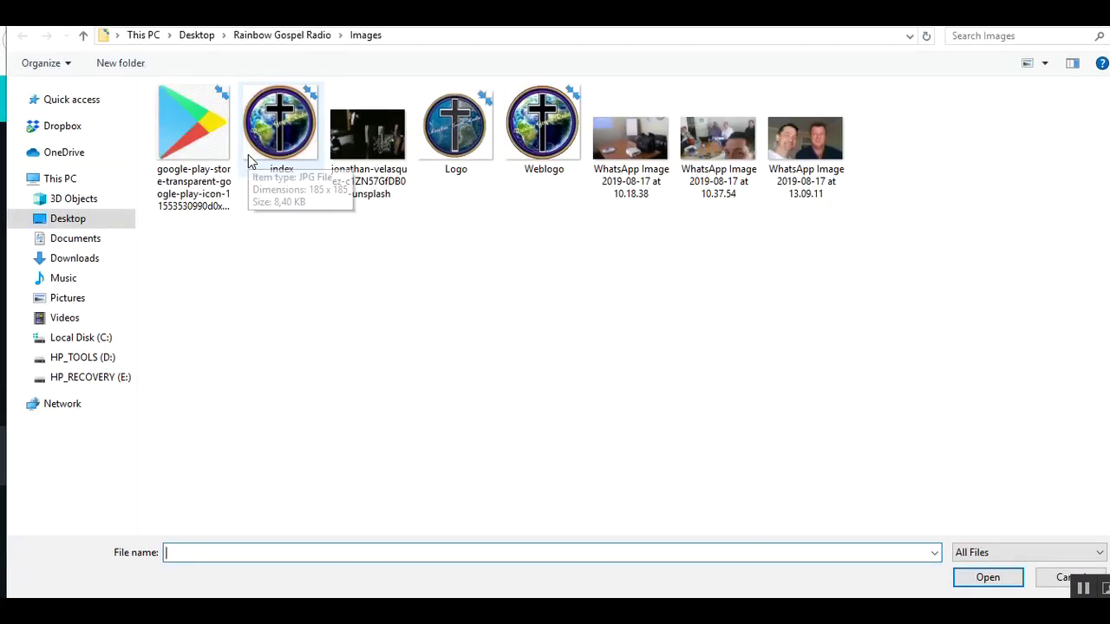
double_click(189, 153)
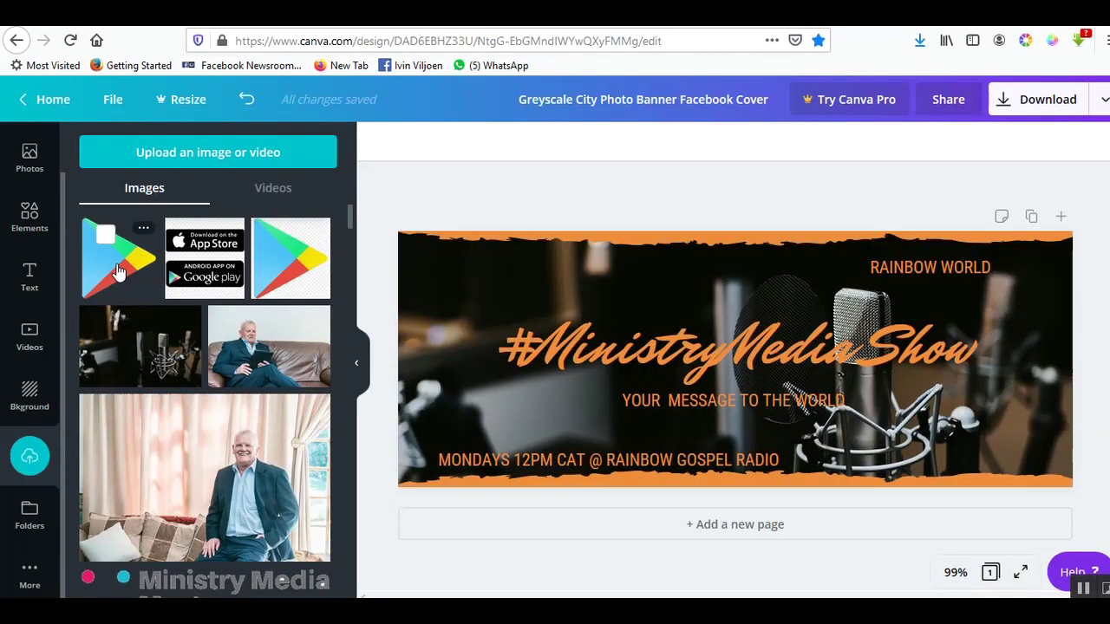
click(118, 271)
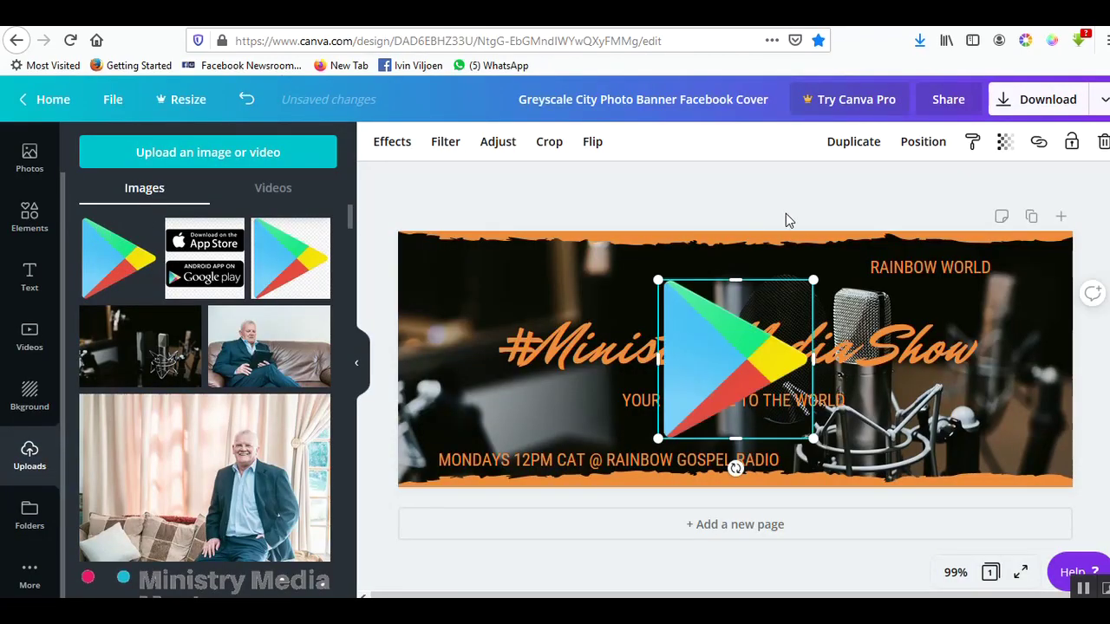
drag(813, 278, 1045, 269)
drag(968, 274, 994, 269)
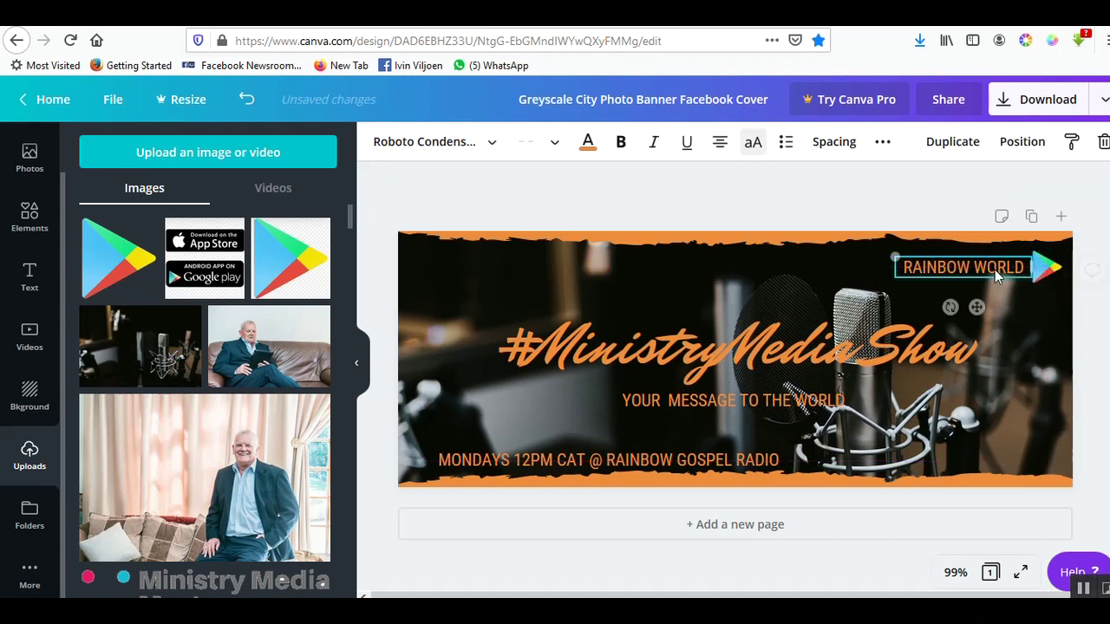
click(1103, 242)
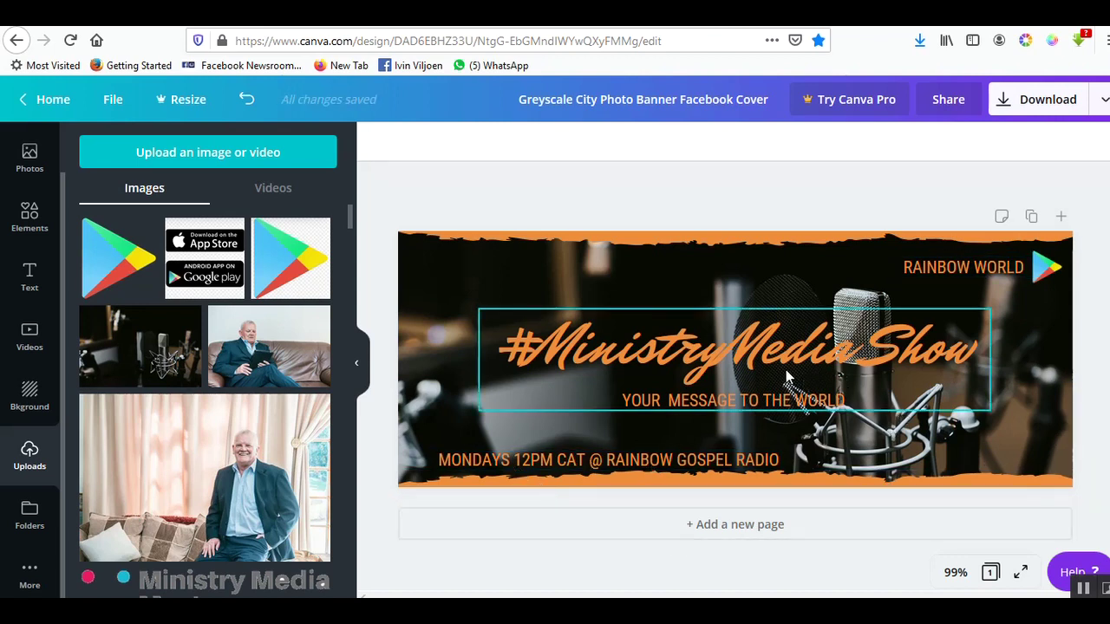
- Shift the title block lower and set the MONDAYS schedule line to size 12 with a narrower box
key(ctrl+z)
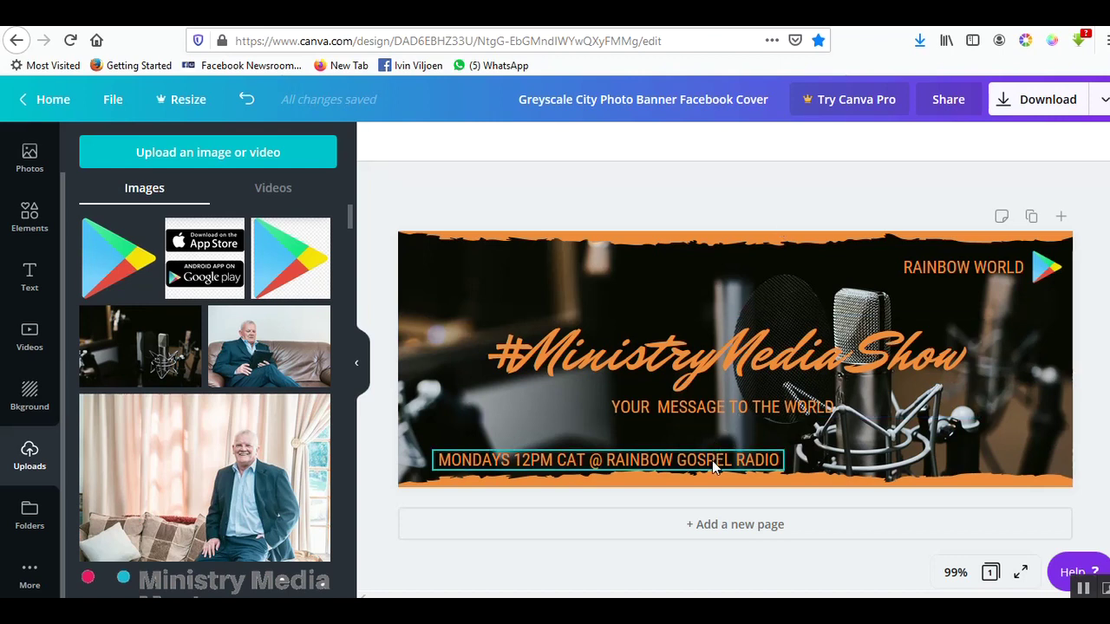
click(657, 458)
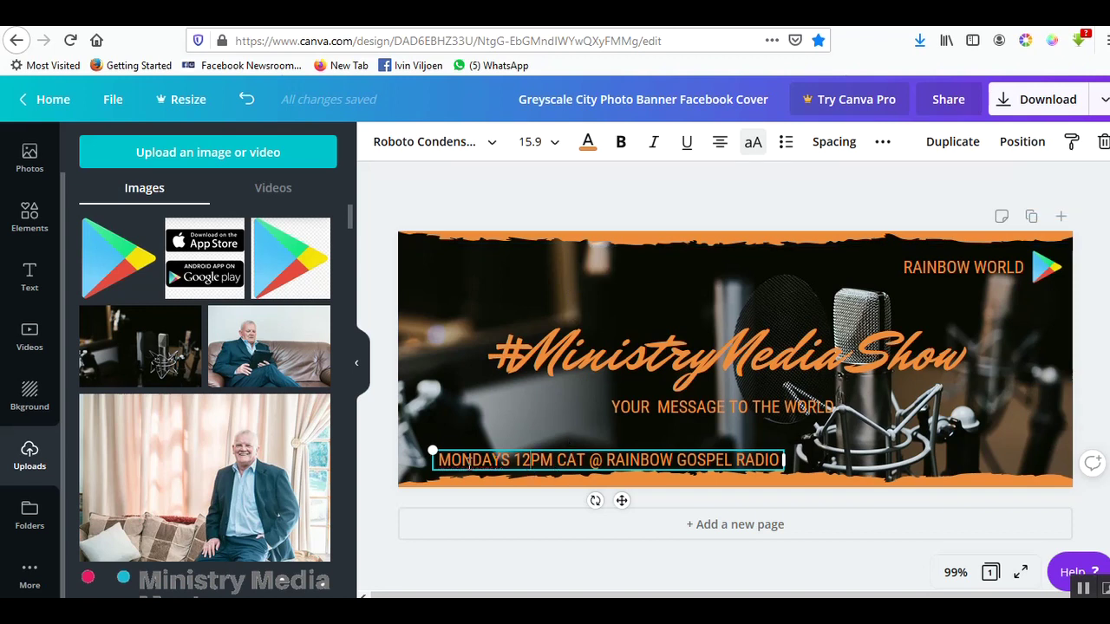
drag(437, 460, 785, 459)
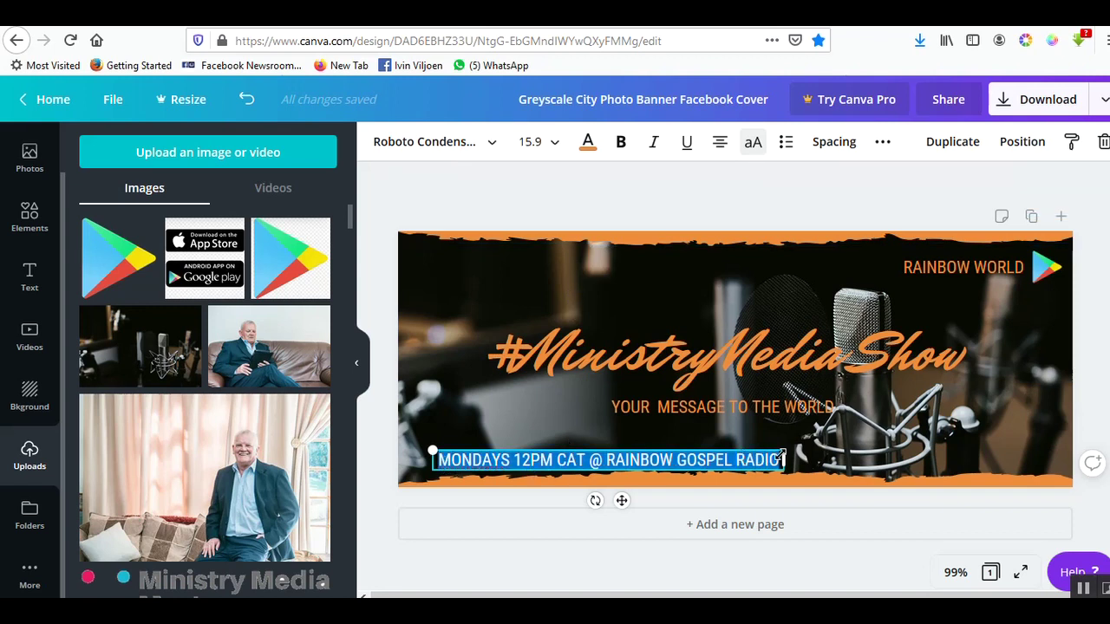
click(559, 152)
text(10)
click(557, 154)
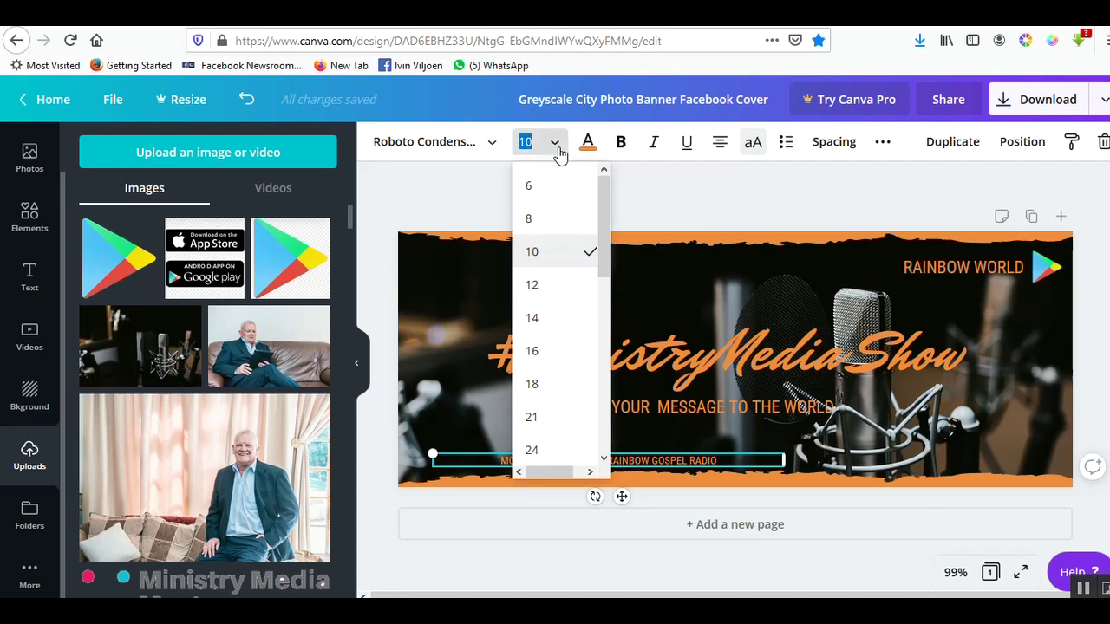
click(578, 285)
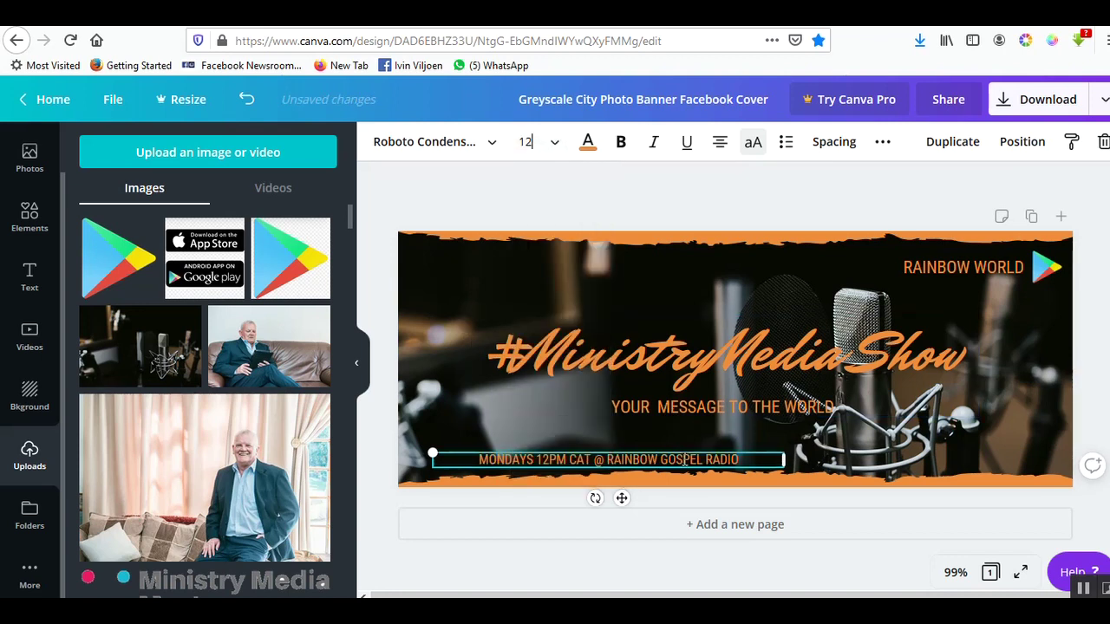
drag(685, 469, 642, 462)
click(639, 505)
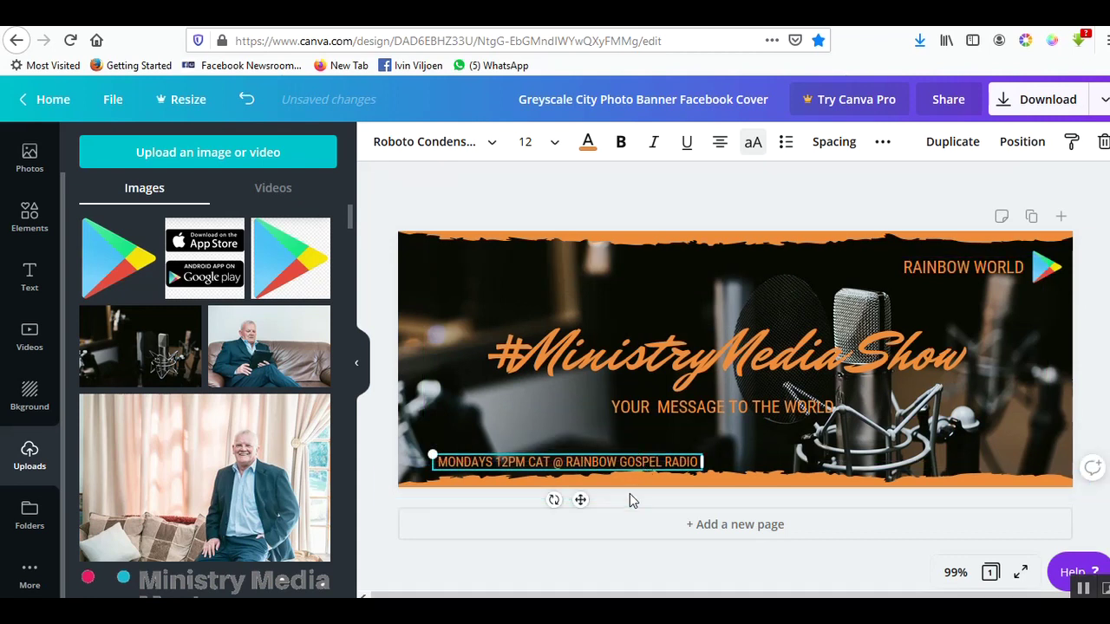
click(631, 207)
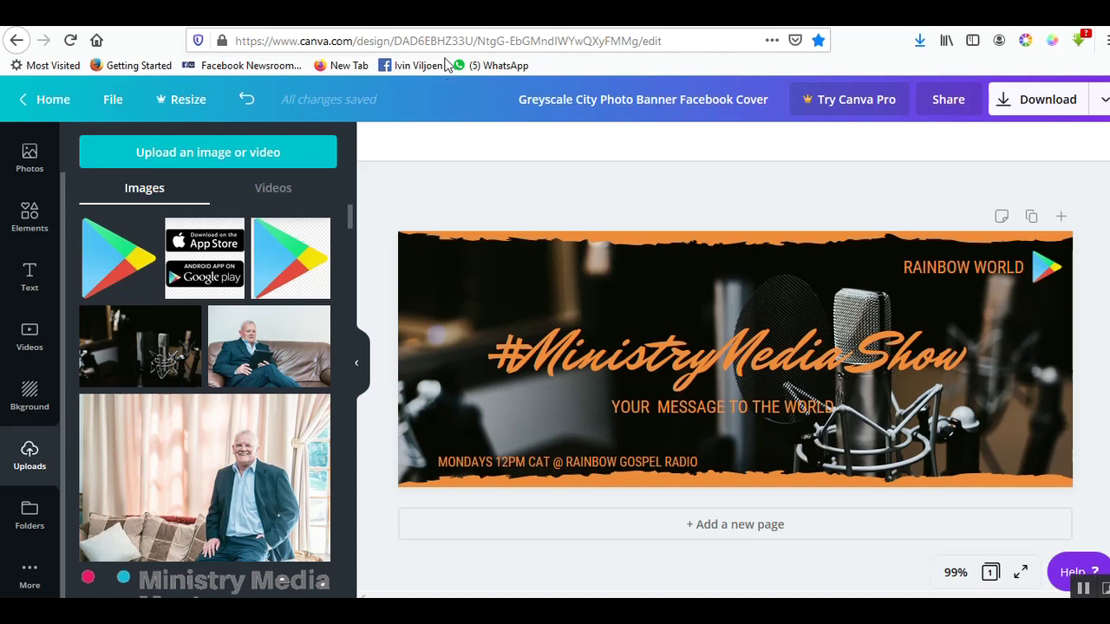
click(413, 65)
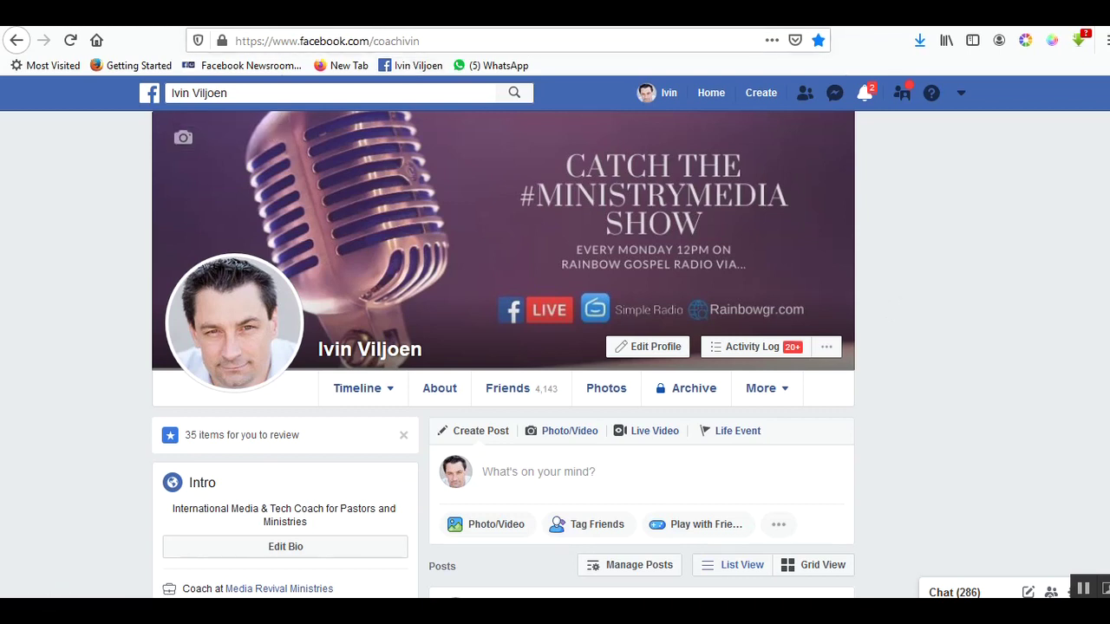
key(ctrl+Tab)
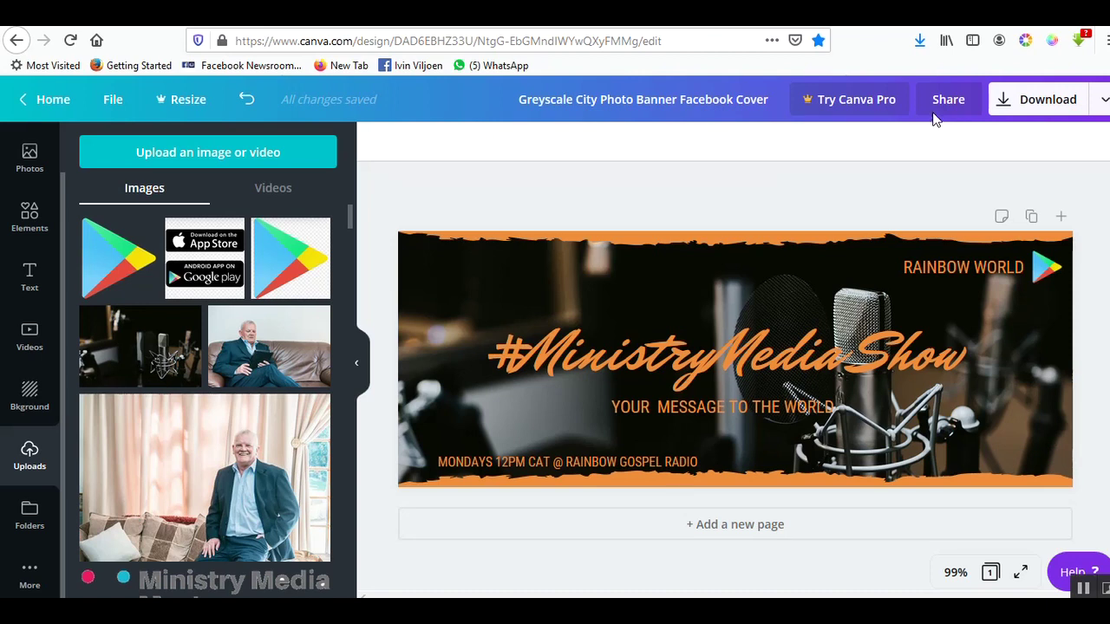
- Download the banner as Greyscale City Photo Banner Facebook Cover.jpg and dismiss the Canva Pro popup
click(1047, 102)
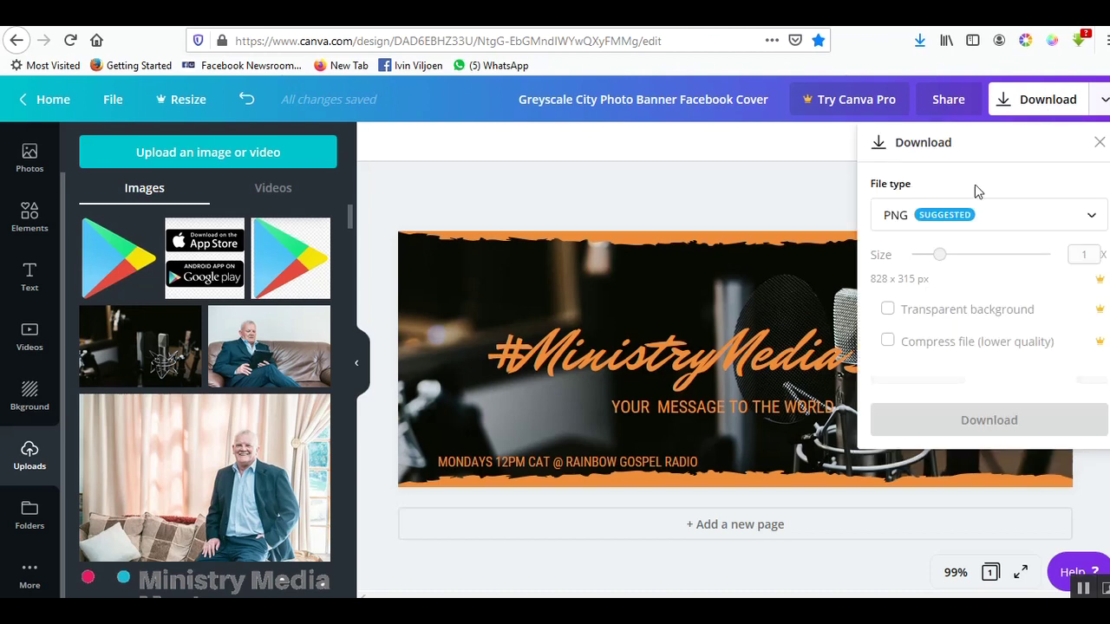
click(965, 221)
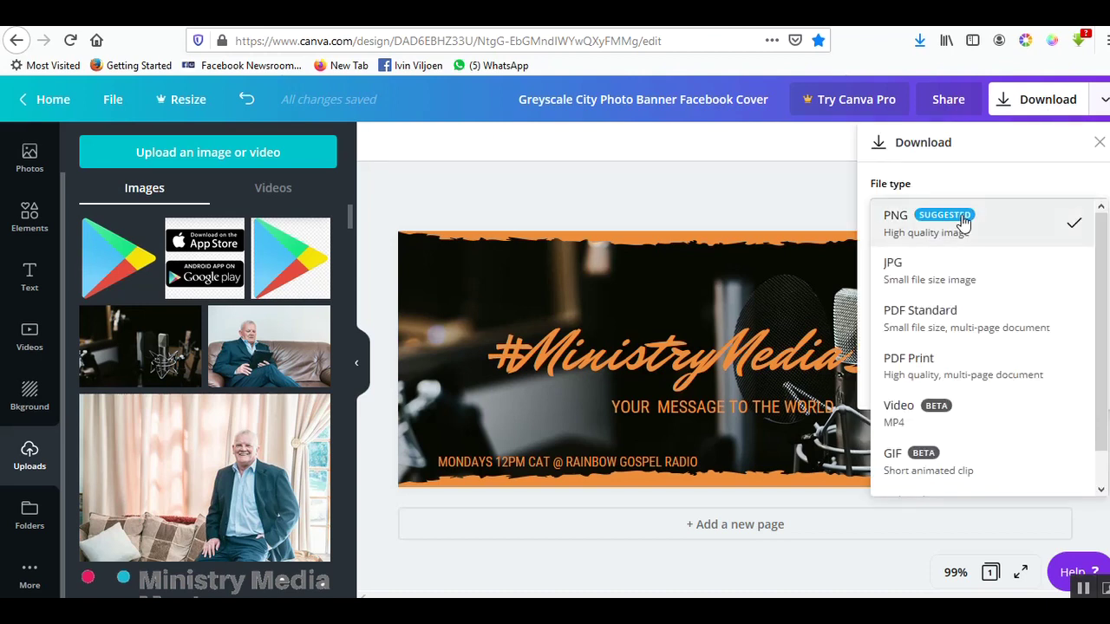
click(947, 280)
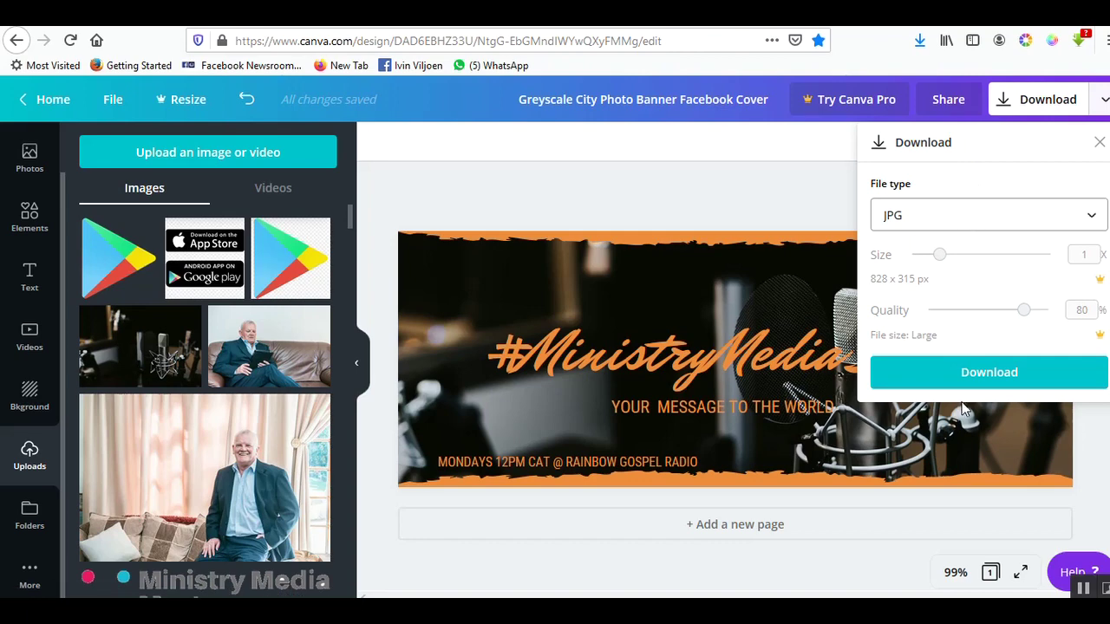
click(985, 386)
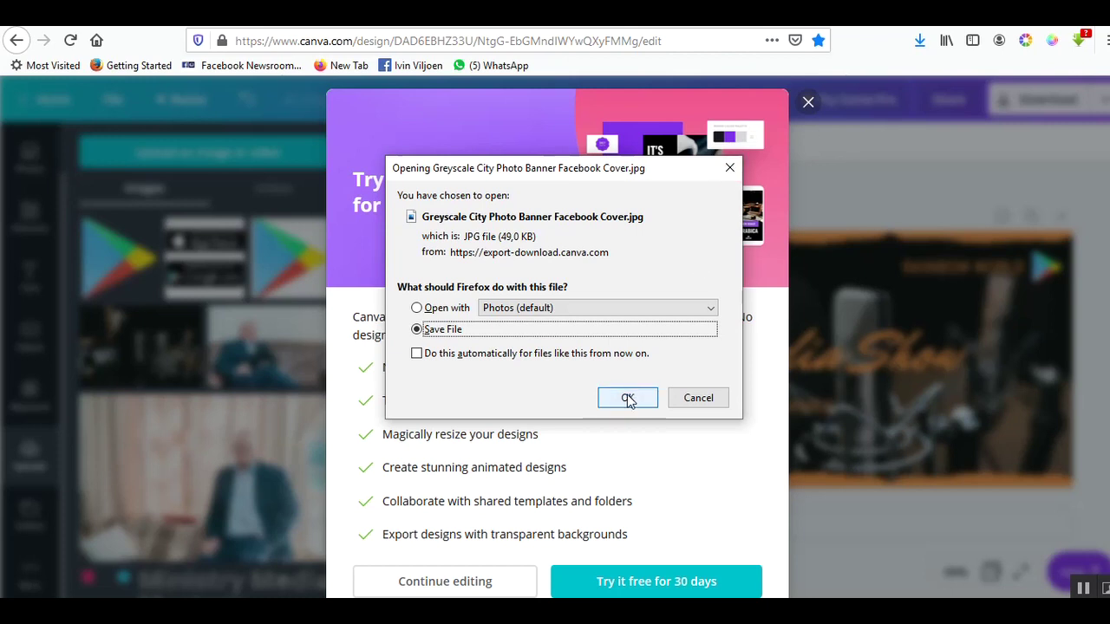
click(631, 400)
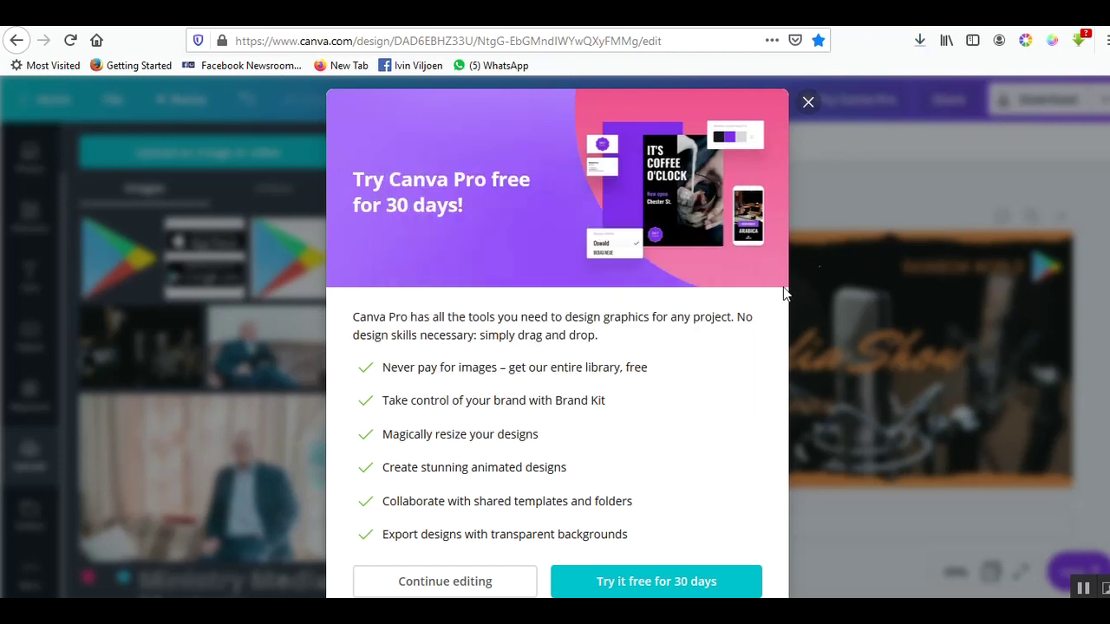
click(808, 105)
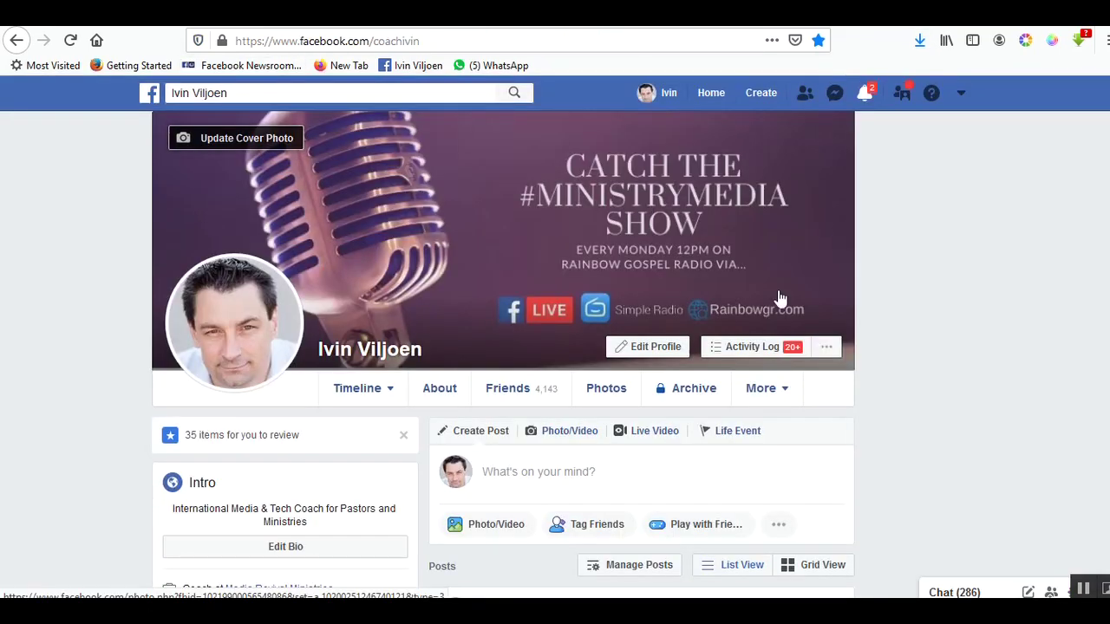
- Upload Greyscale City Photo Banner Facebook Cover from Downloads as the new Facebook cover photo
click(236, 143)
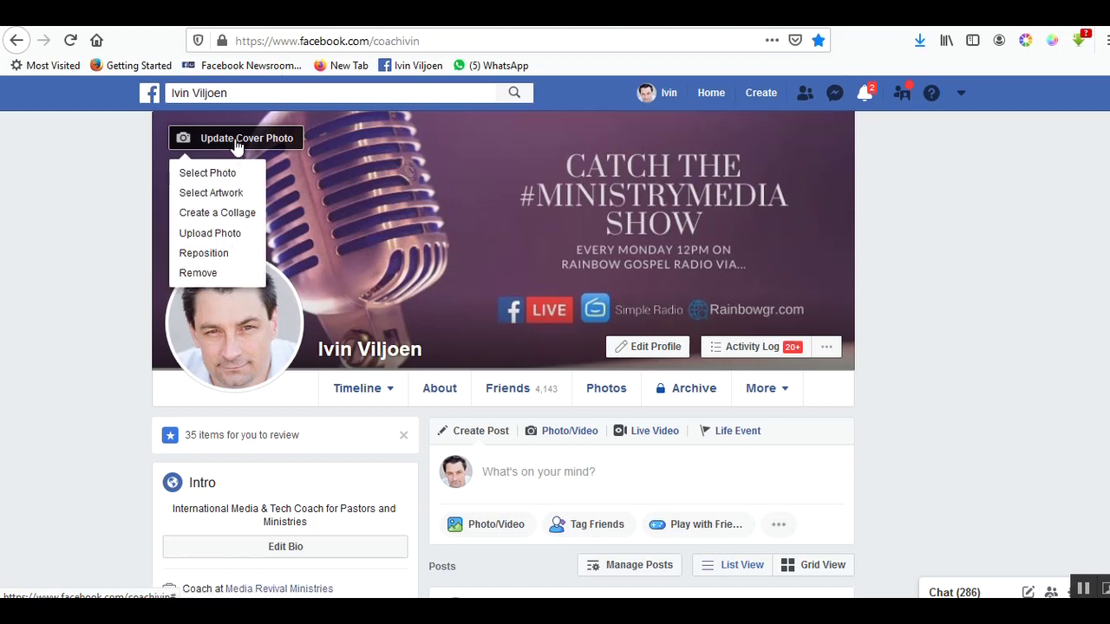
click(207, 232)
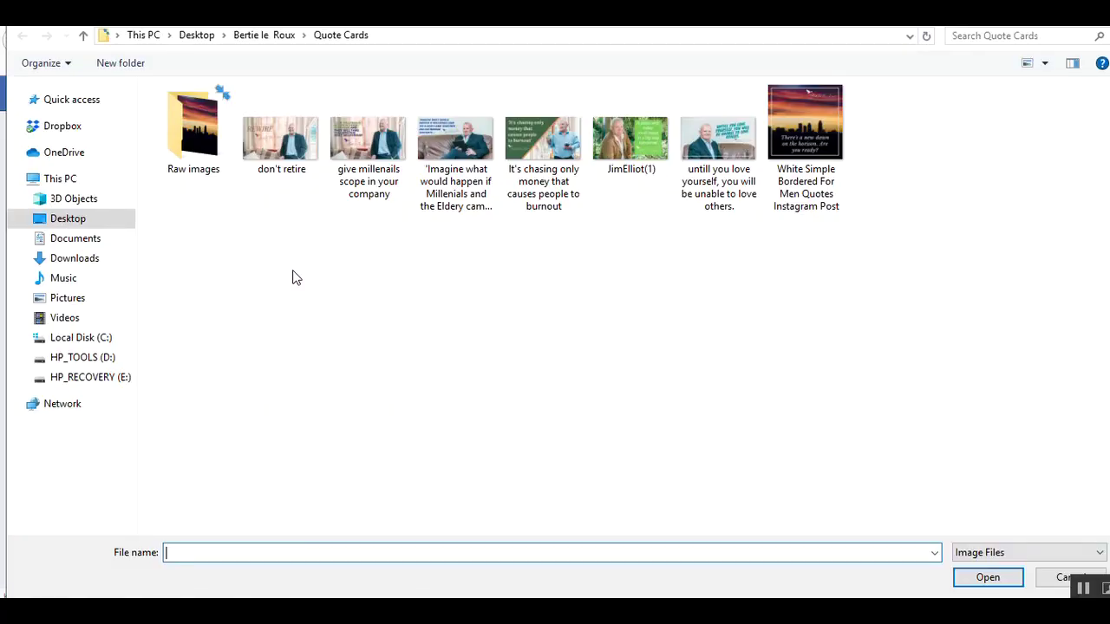
click(71, 219)
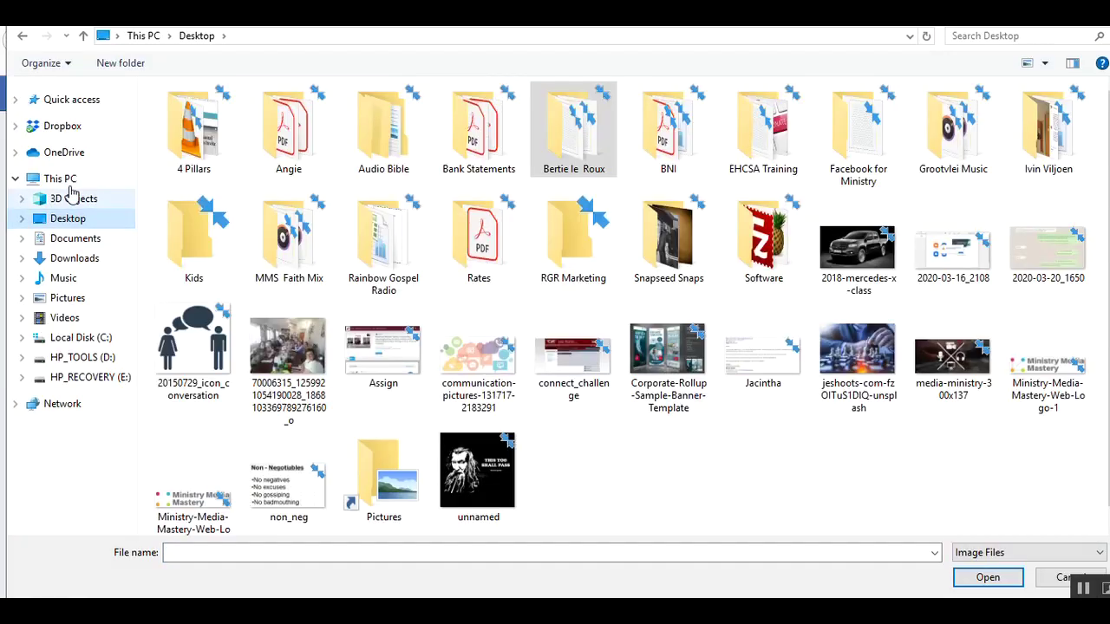
click(84, 265)
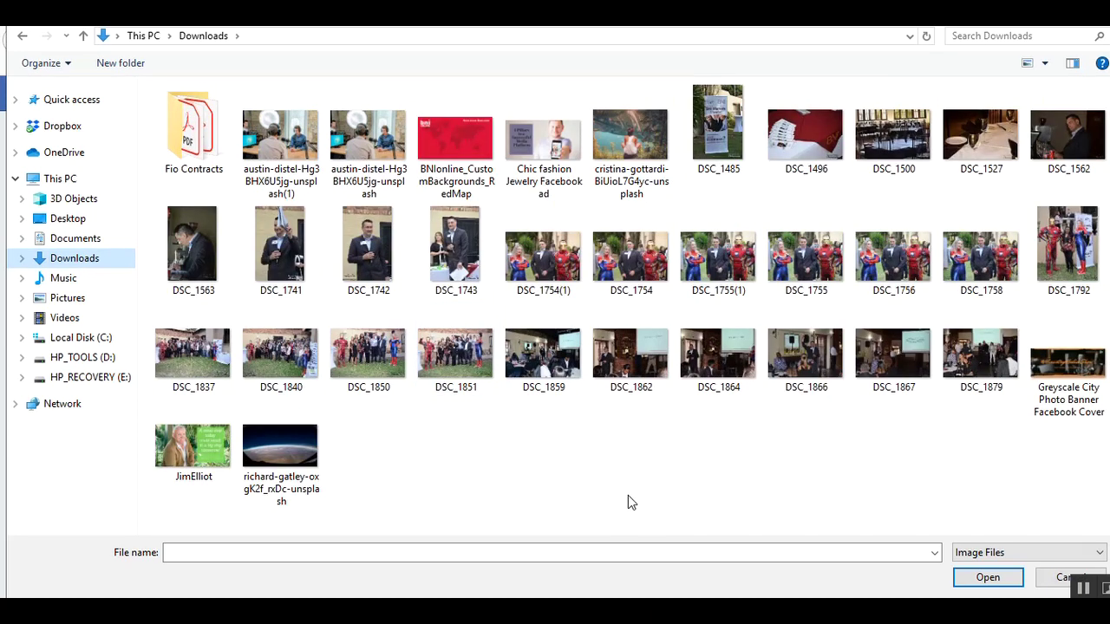
double_click(1062, 362)
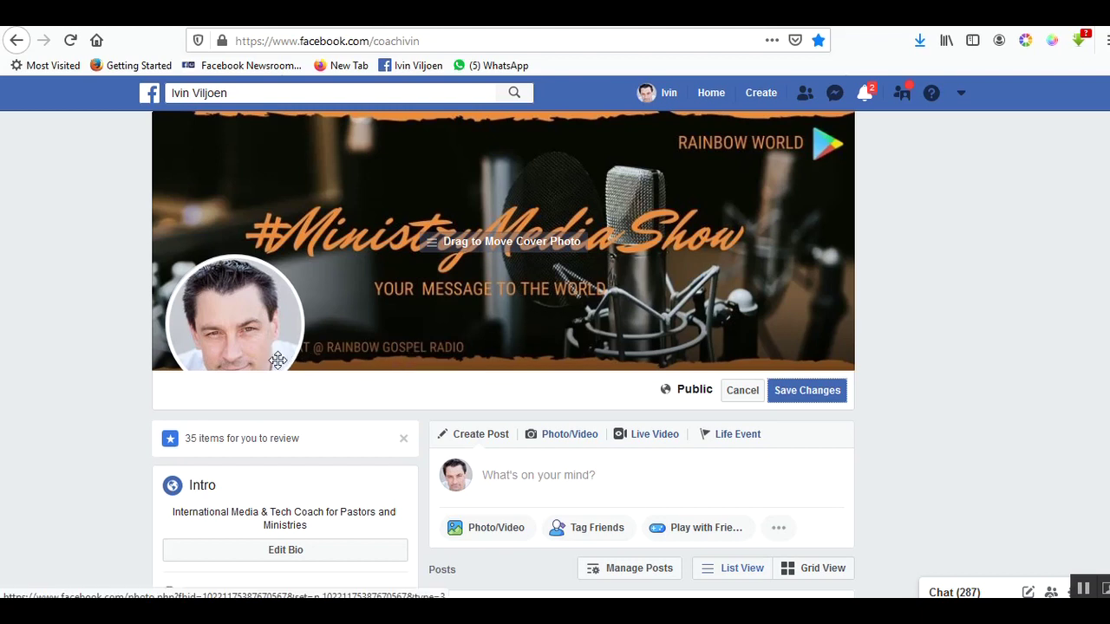
- Shift the MONDAYS 12PM CAT @ RAINBOW GOSPEL RADIO line right to centre it along the bottom
click(791, 400)
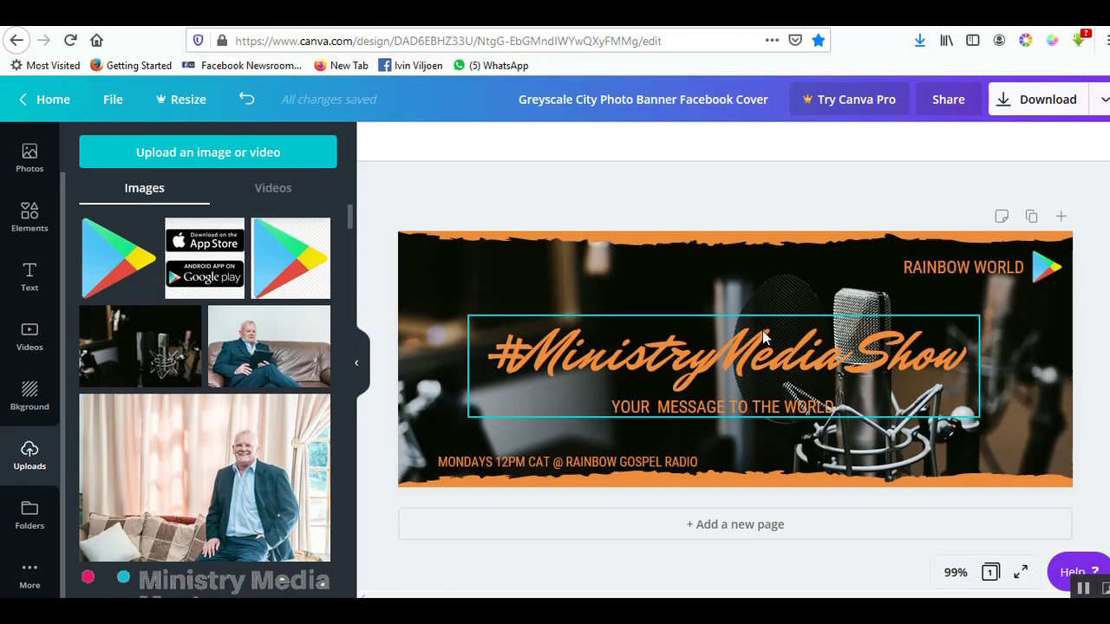
click(694, 454)
drag(694, 458, 694, 462)
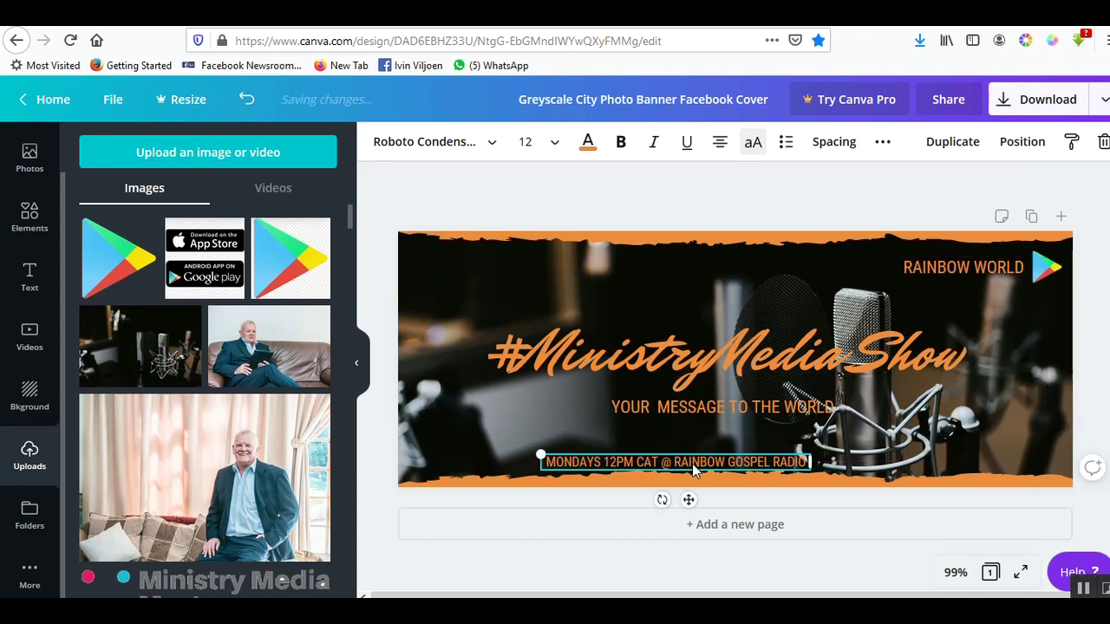
click(735, 208)
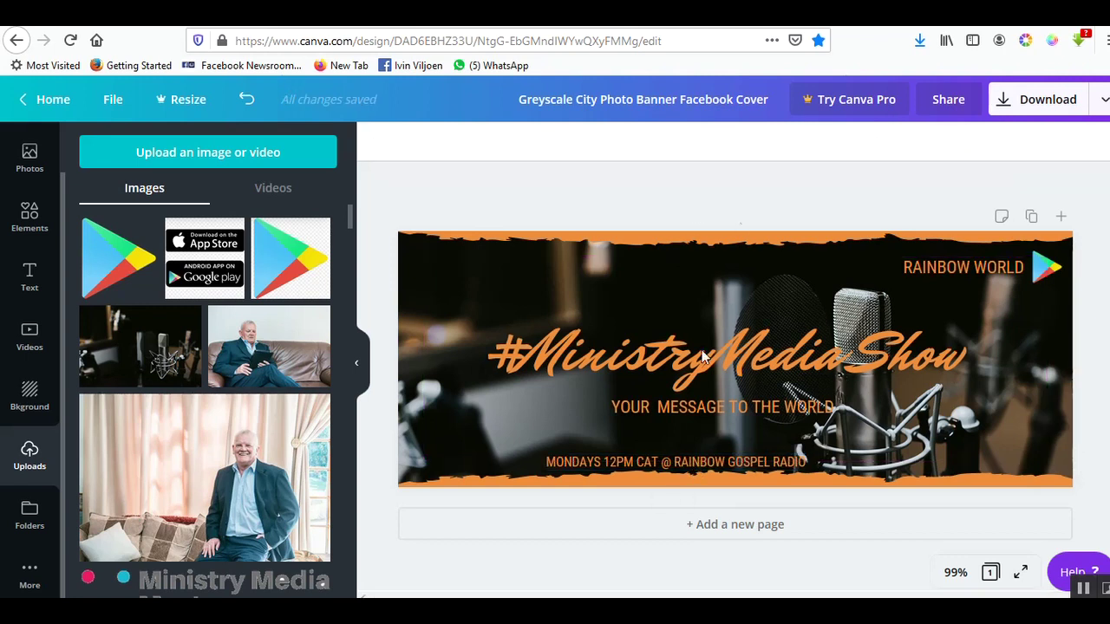
drag(613, 462, 617, 466)
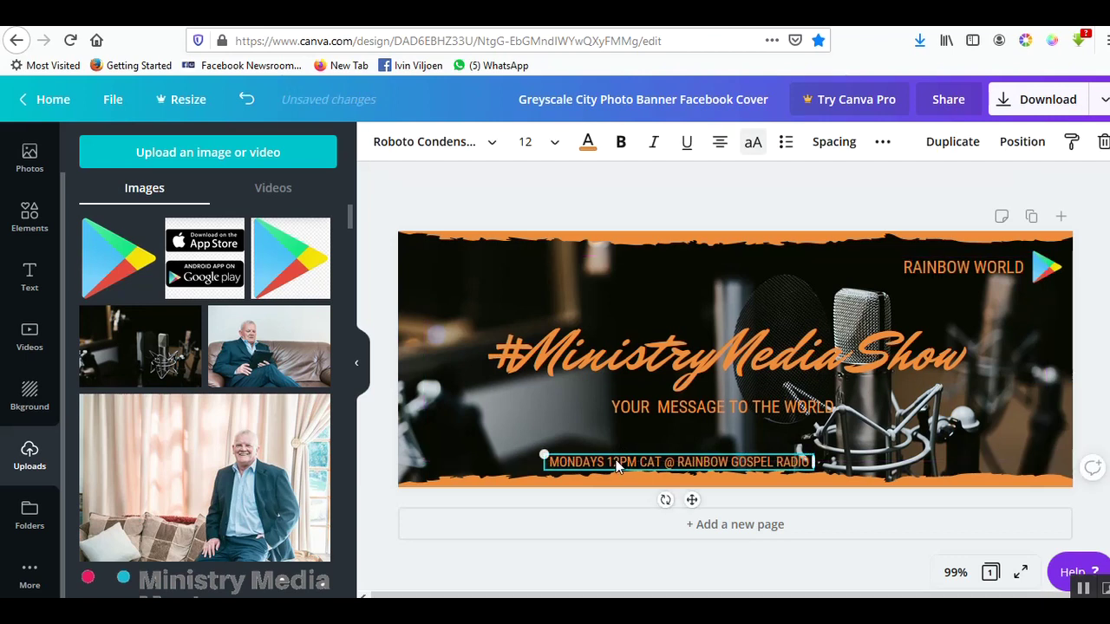
click(660, 200)
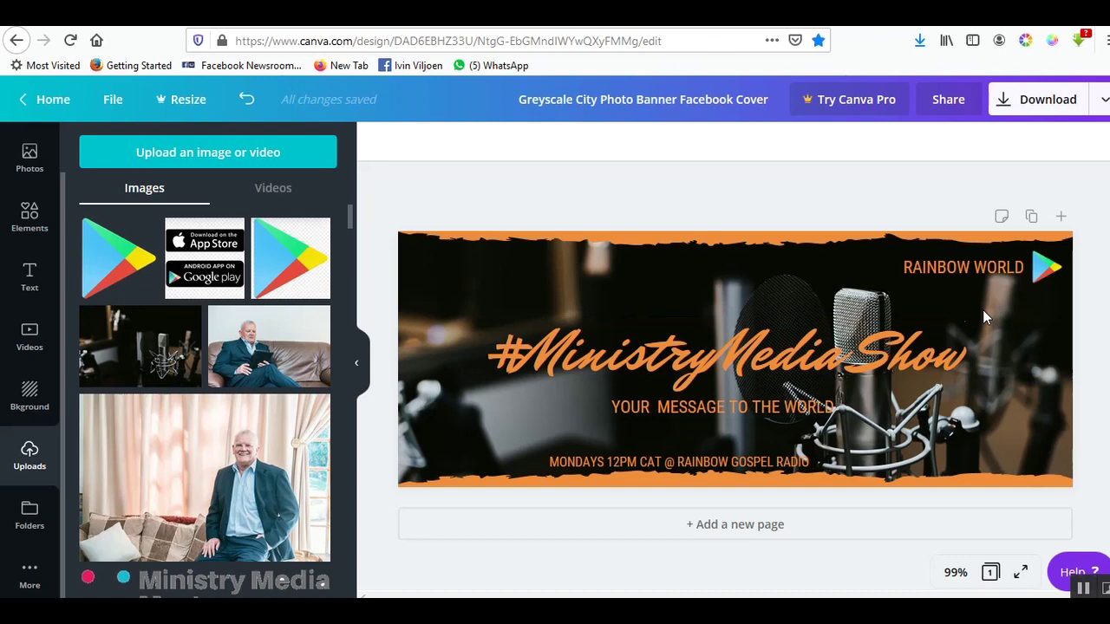
- Re-download the updated banner as a JPG and dismiss the Canva Pro popup
click(1031, 101)
click(942, 218)
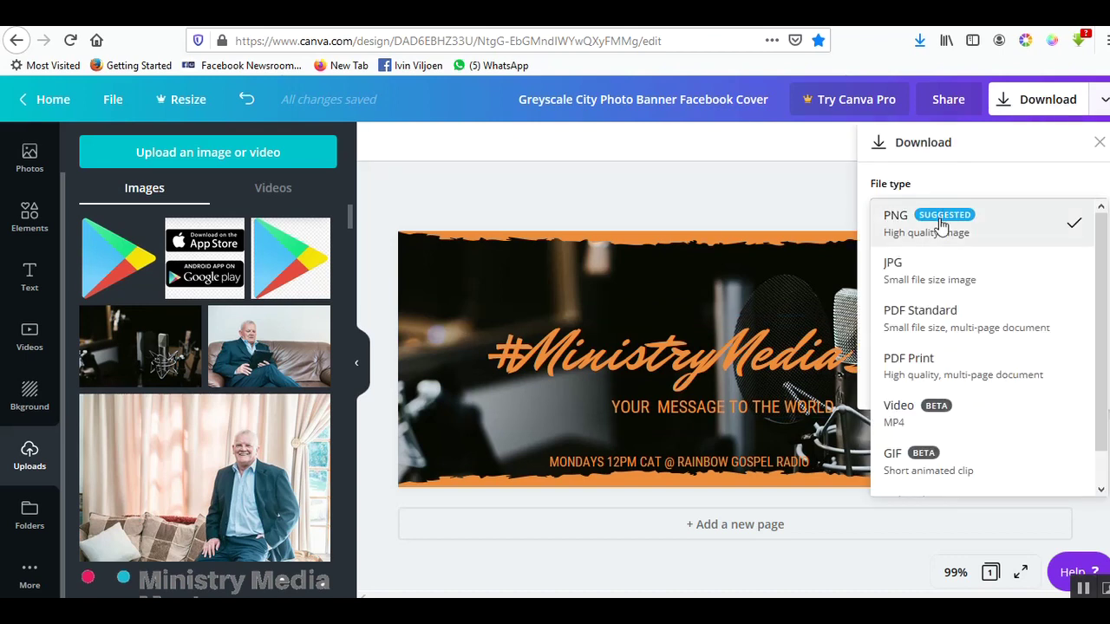
click(907, 273)
click(986, 375)
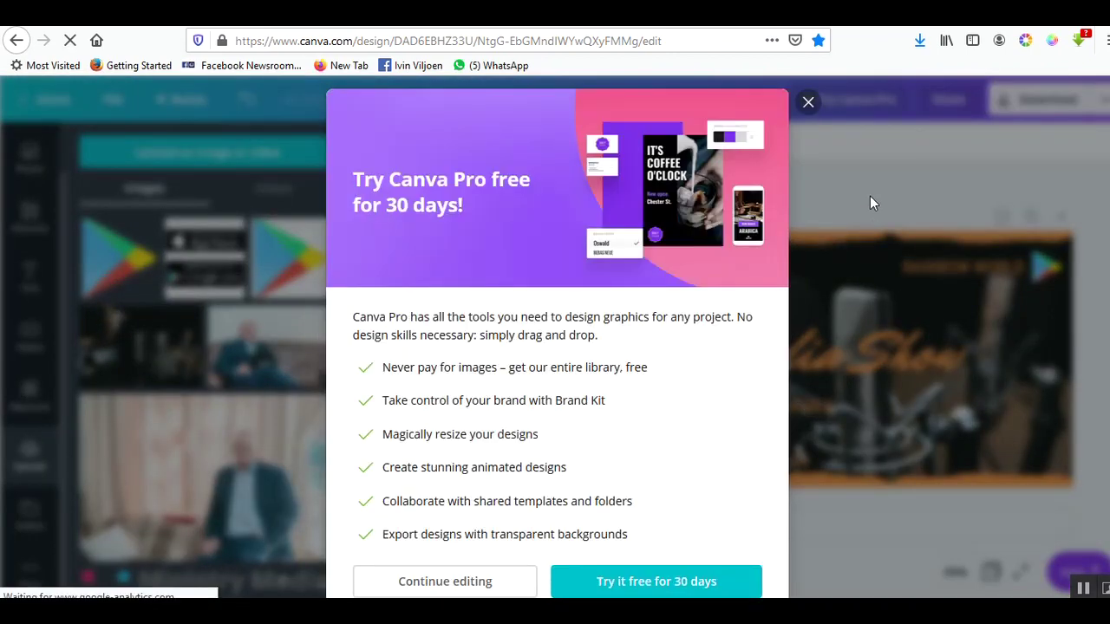
click(627, 397)
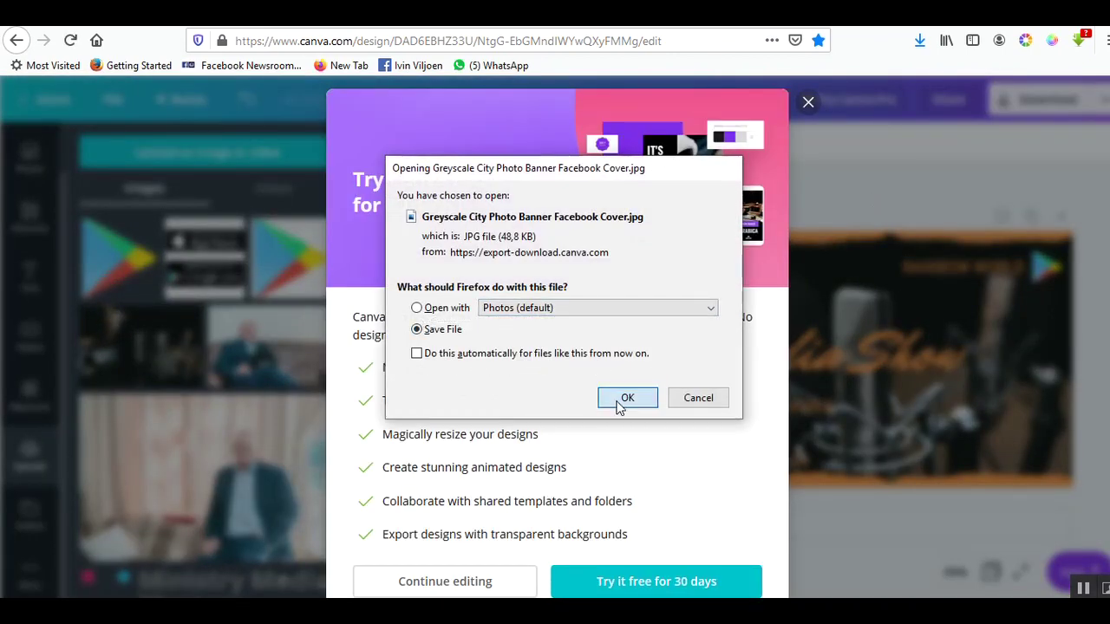
click(808, 102)
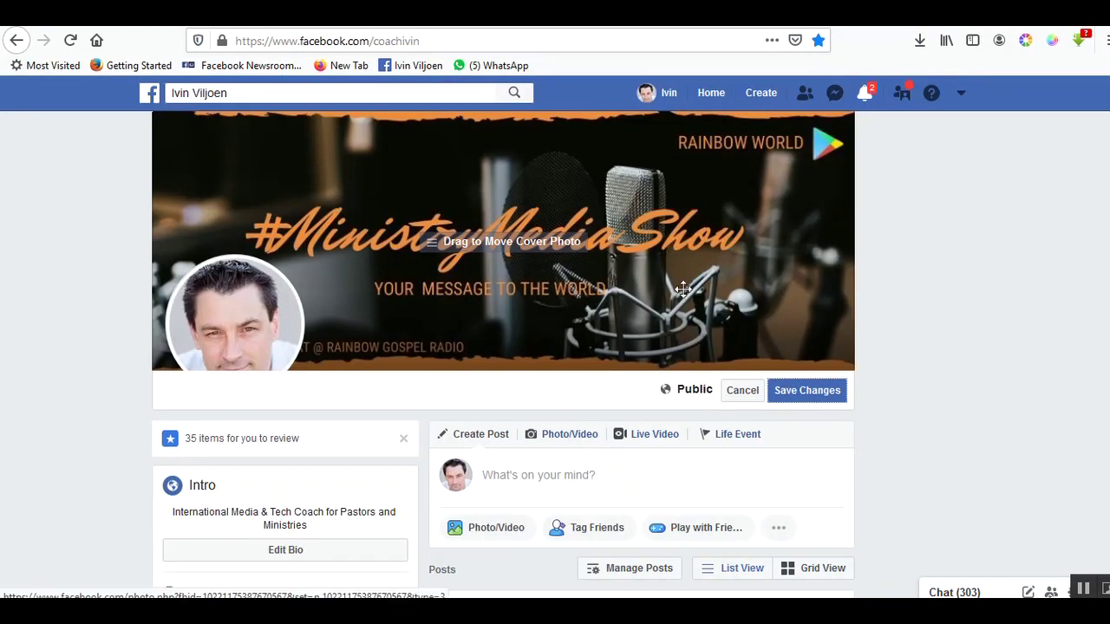
- Discard the old preview and upload the Greyscale City banner from Desktop > Rainbow Gospel Radio > Images as the cover
click(743, 390)
click(201, 143)
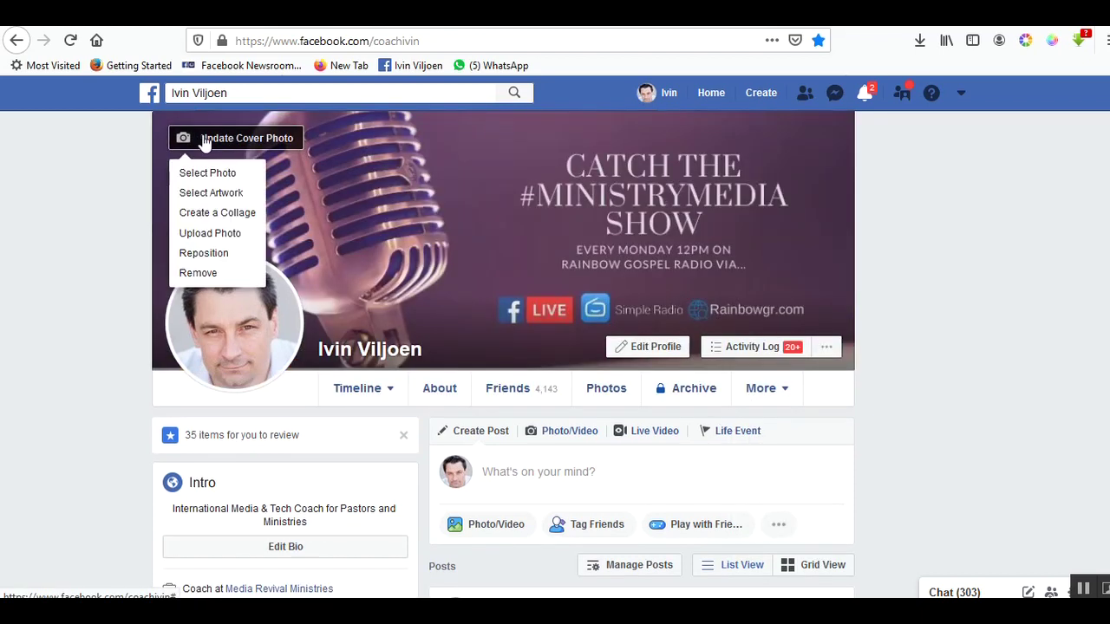
click(207, 231)
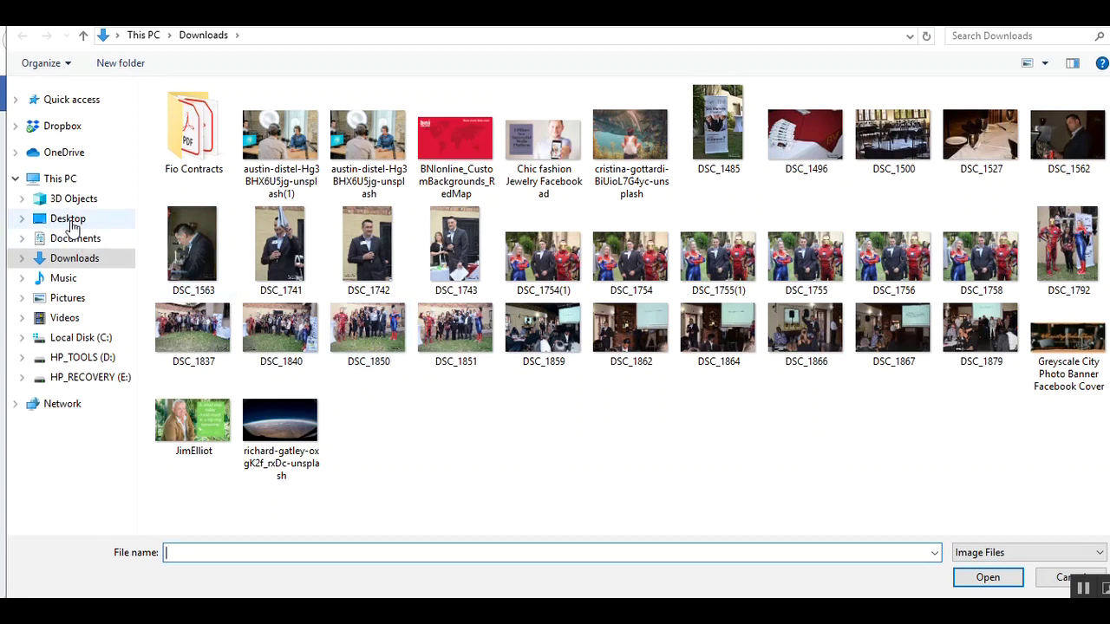
click(70, 221)
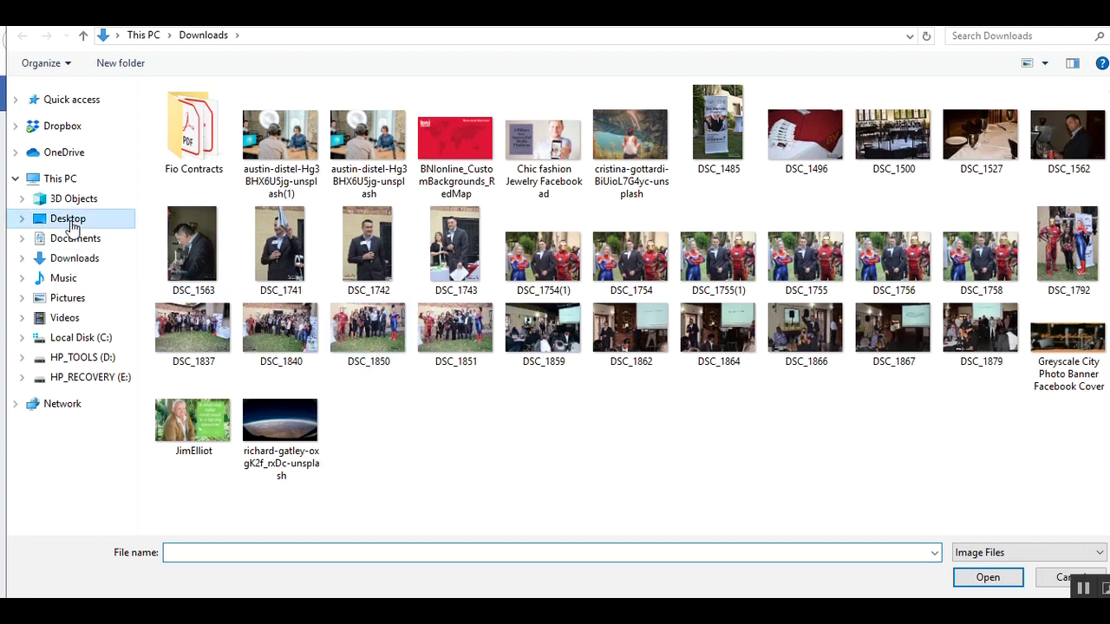
double_click(395, 245)
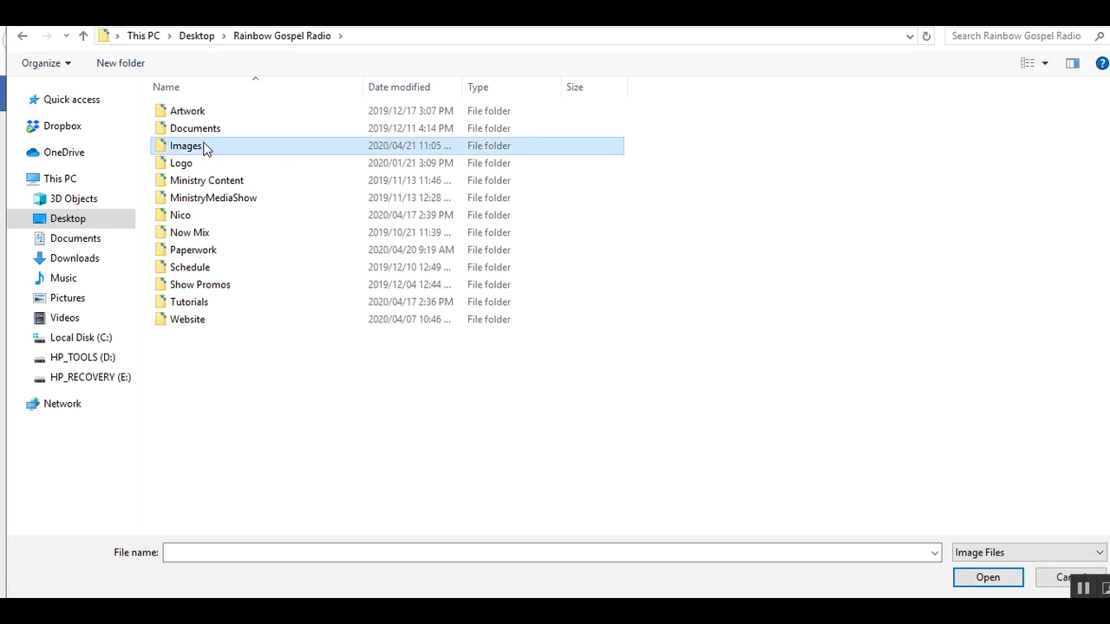
double_click(205, 148)
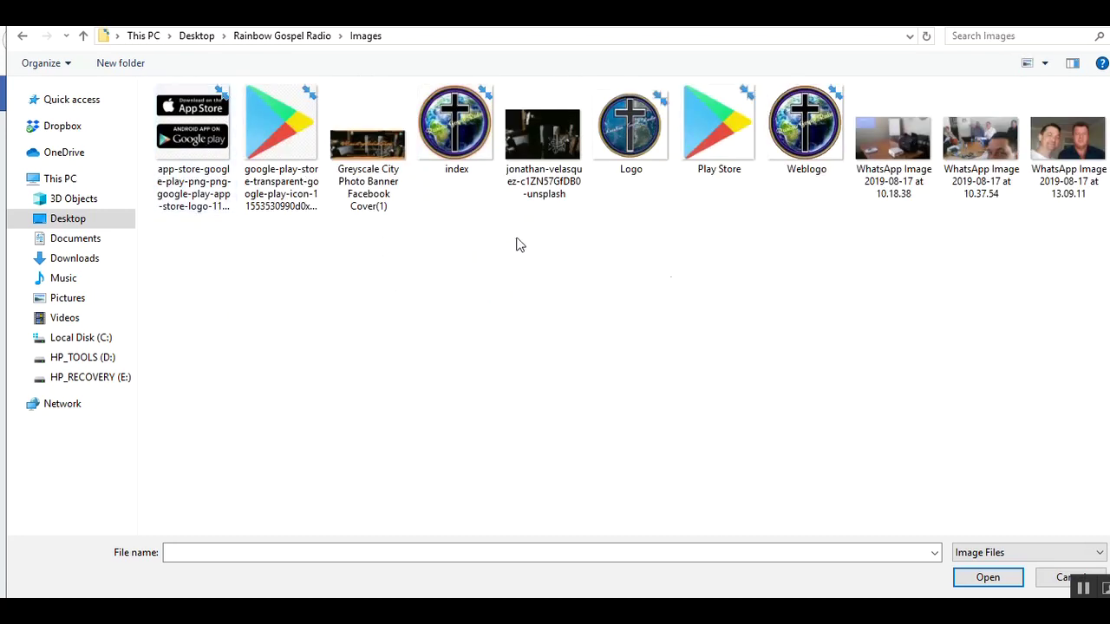
double_click(373, 169)
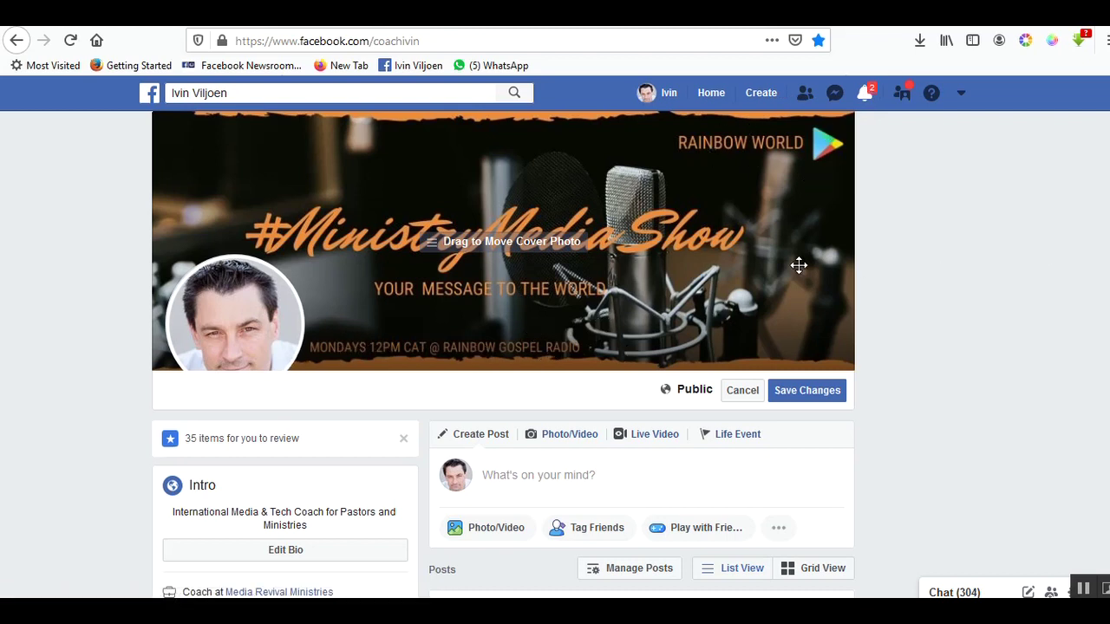
- Save the #MinistryMediaShow banner as the cover photo and check the resulting timeline post
click(816, 392)
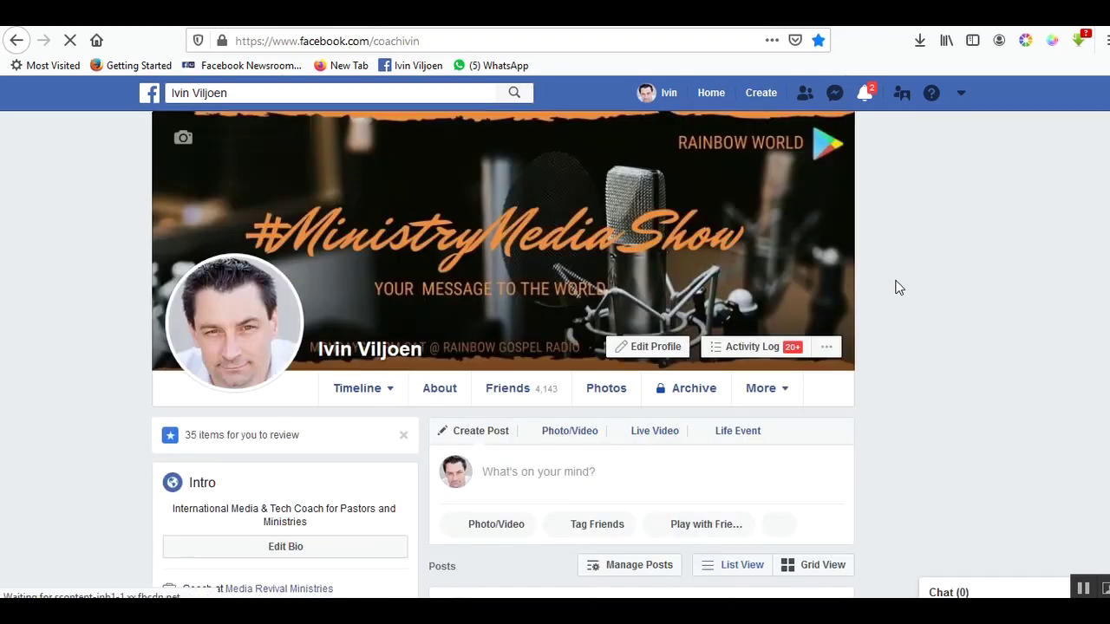
scroll(898, 287, down, 3)
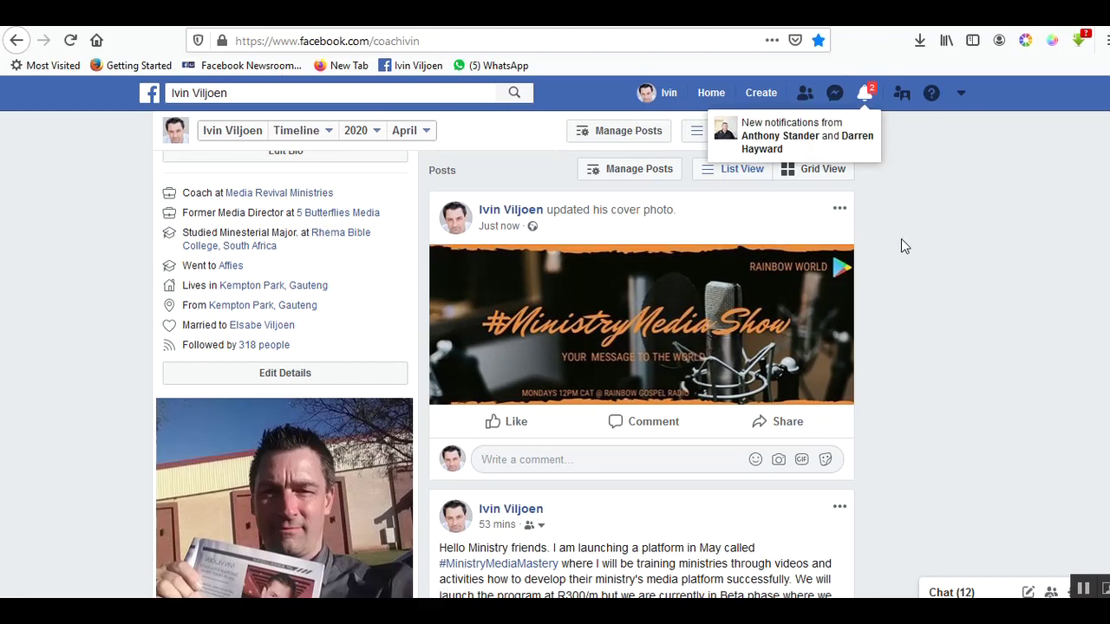
scroll(901, 243, up, 5)
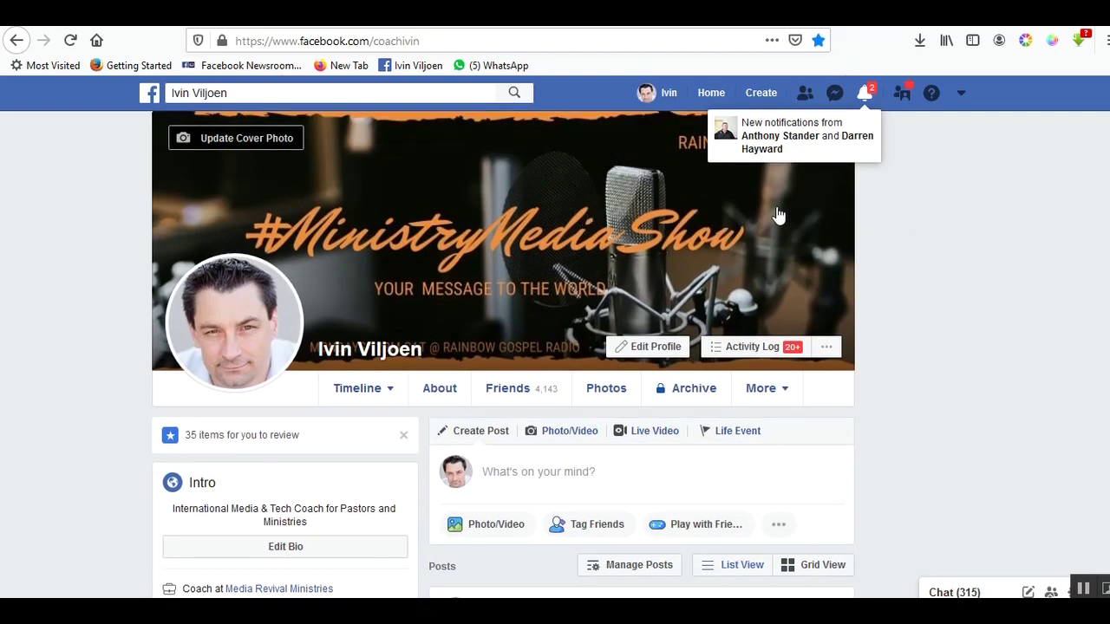